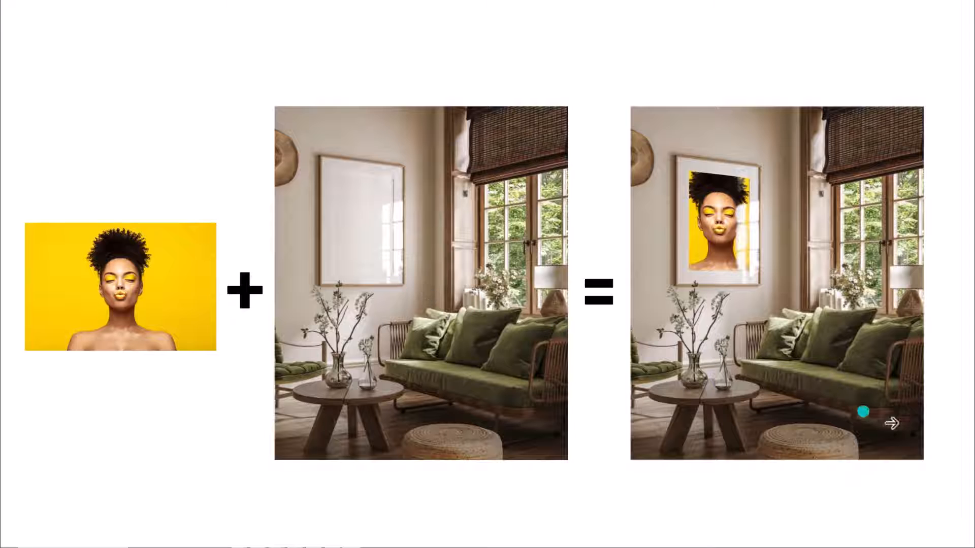
Page through the picture mockup examples in presentation view and return to the editor.
click(937, 426)
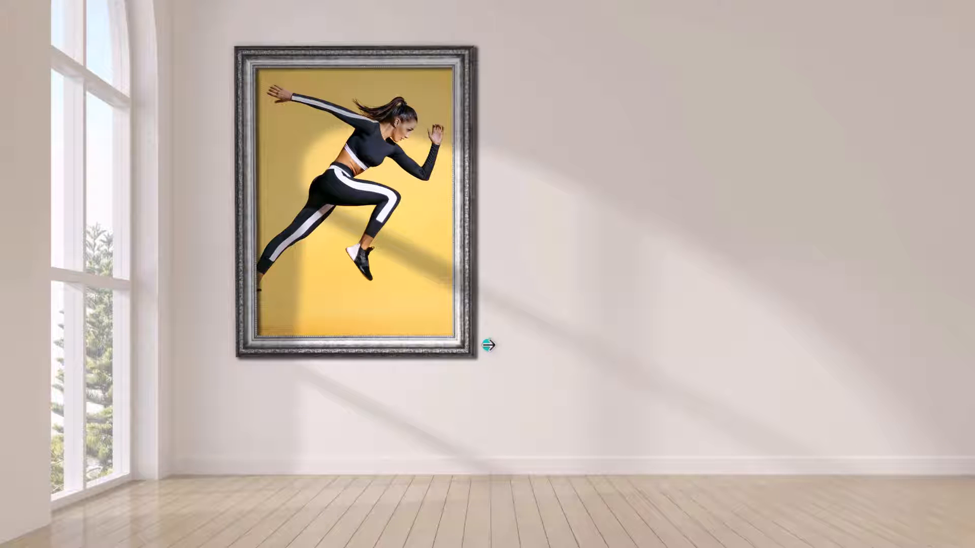
click(529, 365)
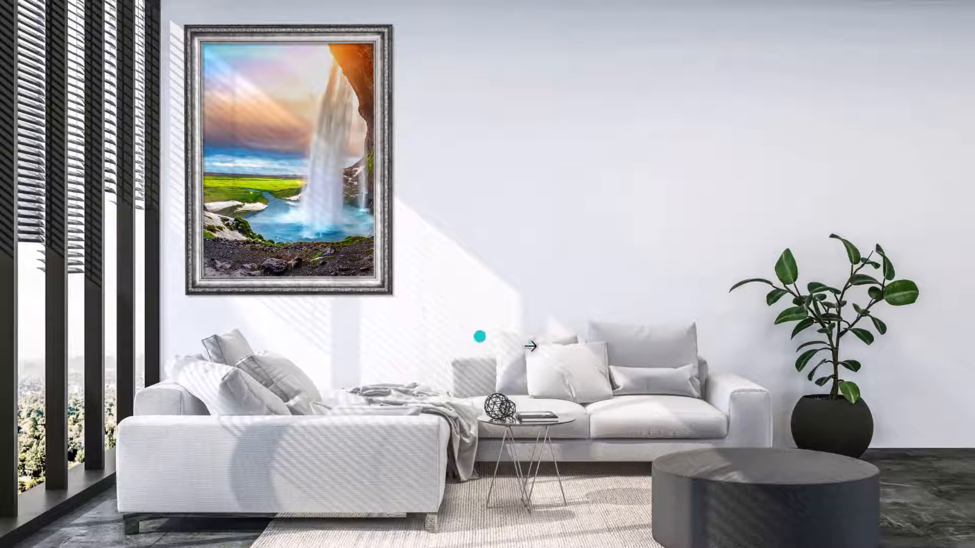
click(568, 351)
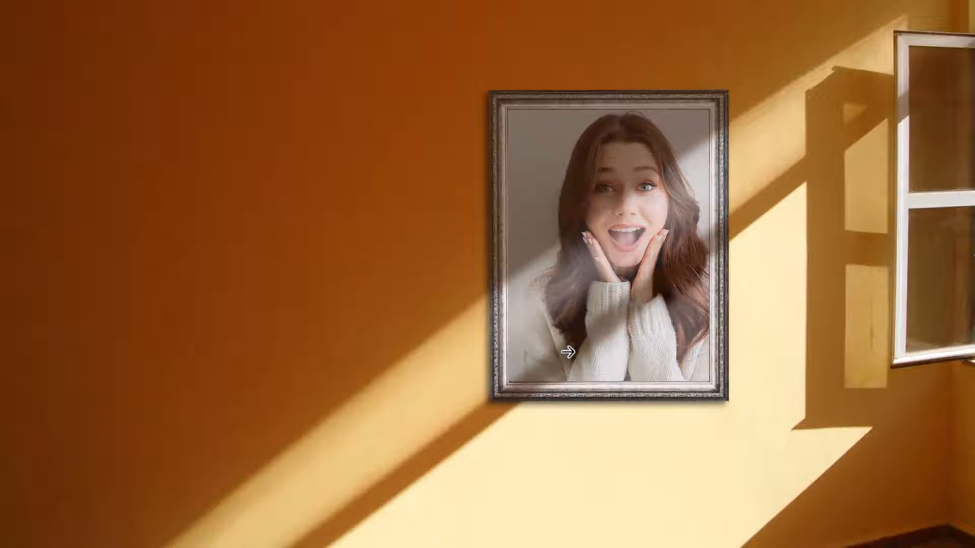
key(Escape)
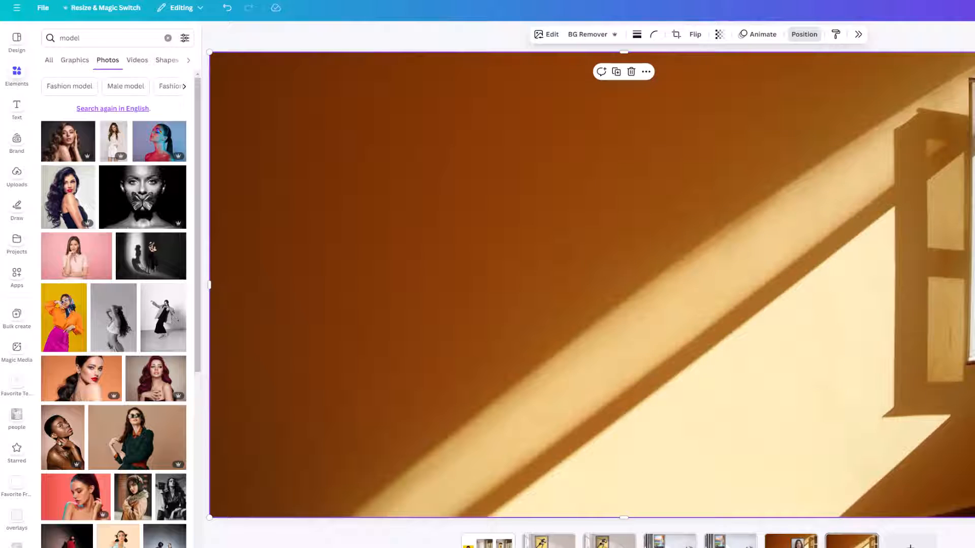
Send the orange wall background behind the framed portrait and replace the portrait with the black-and-white model photo.
key(ctrl+alt+[)
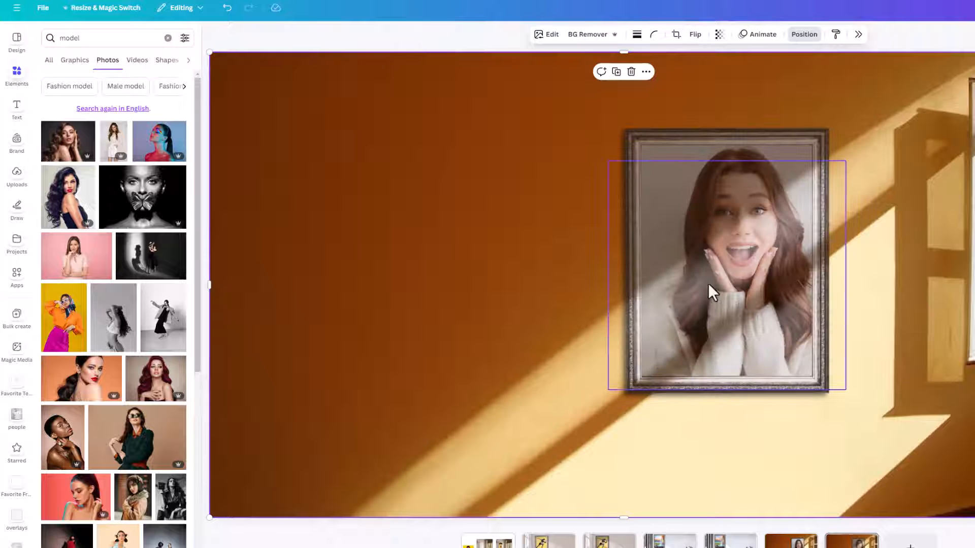
click(727, 260)
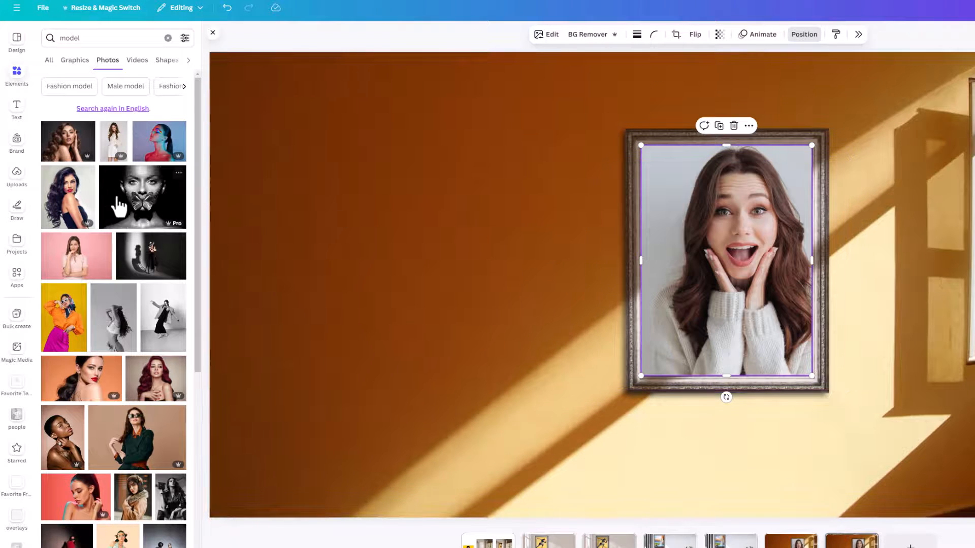
drag(115, 201, 654, 236)
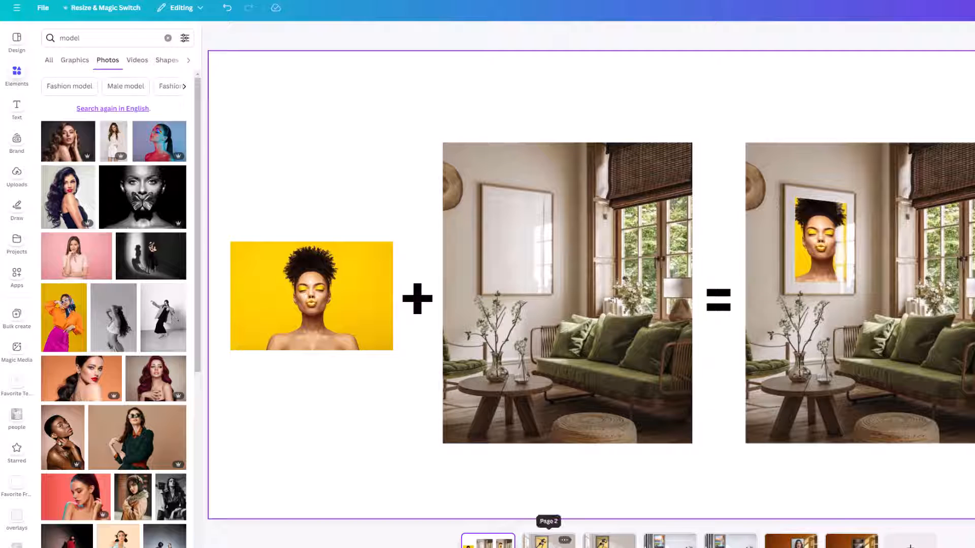
View the framed-picture mockups on pages 2, 4 and 6.
click(548, 540)
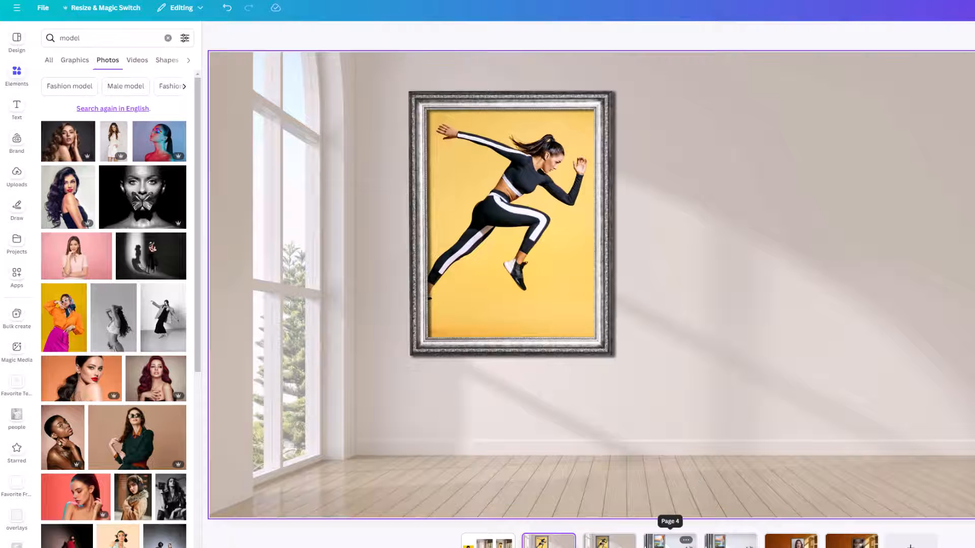
click(670, 540)
click(790, 540)
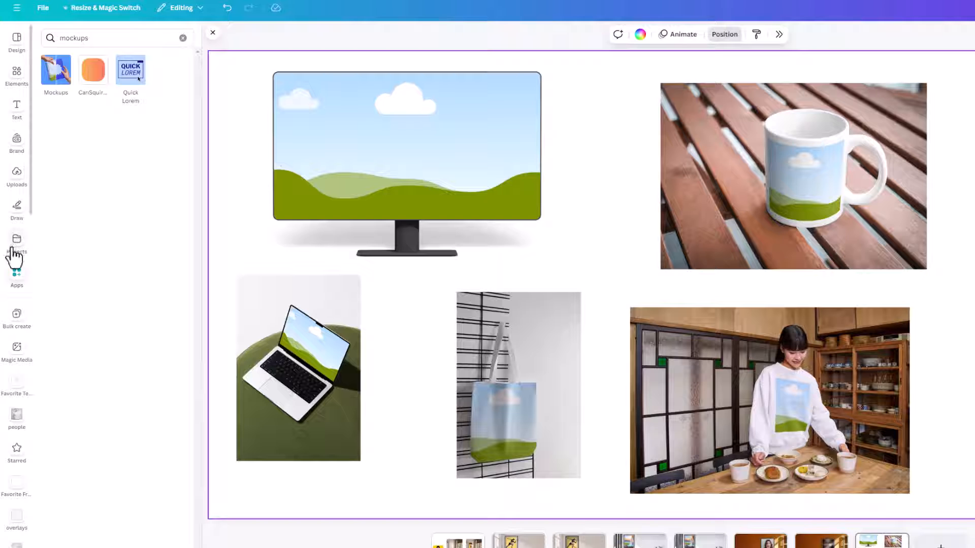
Open the Mockups app and browse its mockup categories.
click(65, 79)
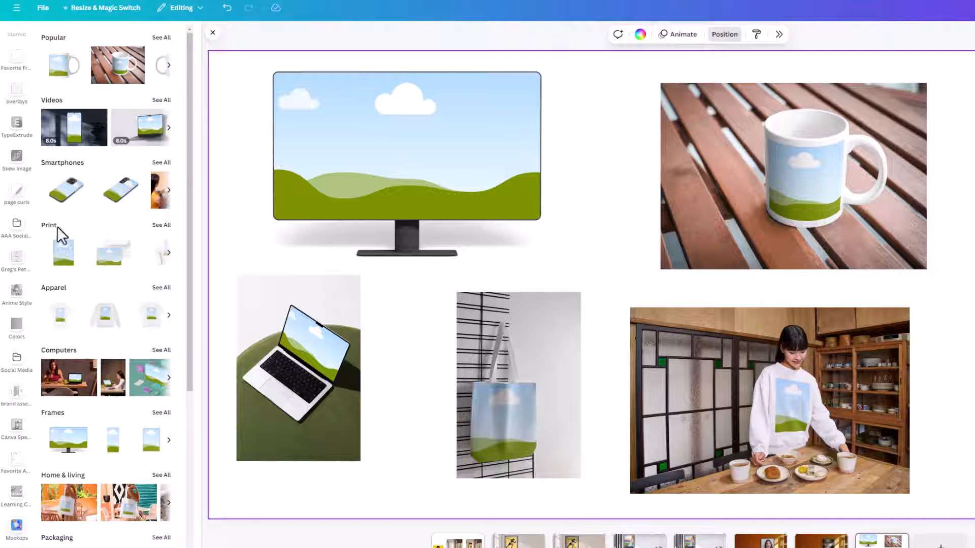
scroll(70, 449, down, 2)
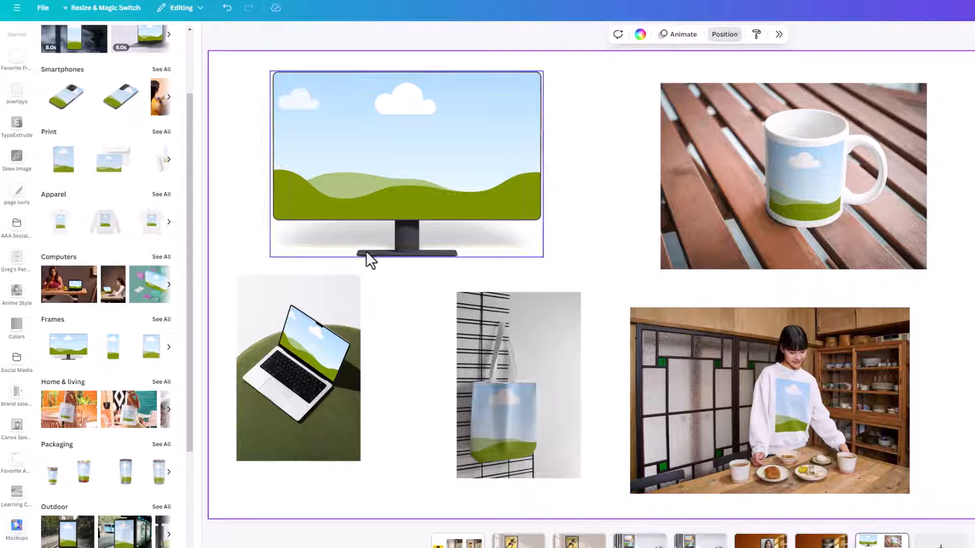
scroll(78, 239, up, 2)
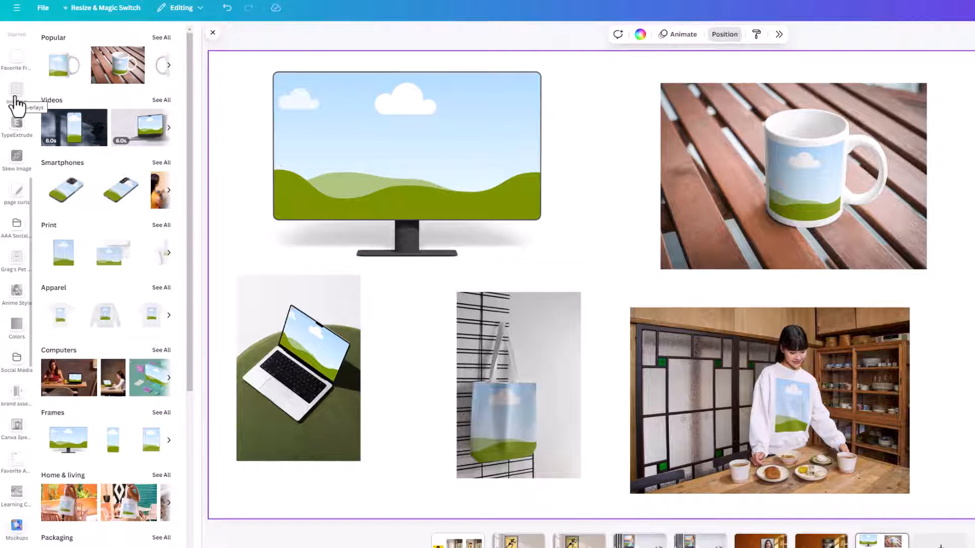
Fill the monitor, mug, laptop, tote bag and sweatshirt mockups with different model photos from the Elements photo results.
scroll(18, 108, up, 3)
scroll(18, 107, up, 3)
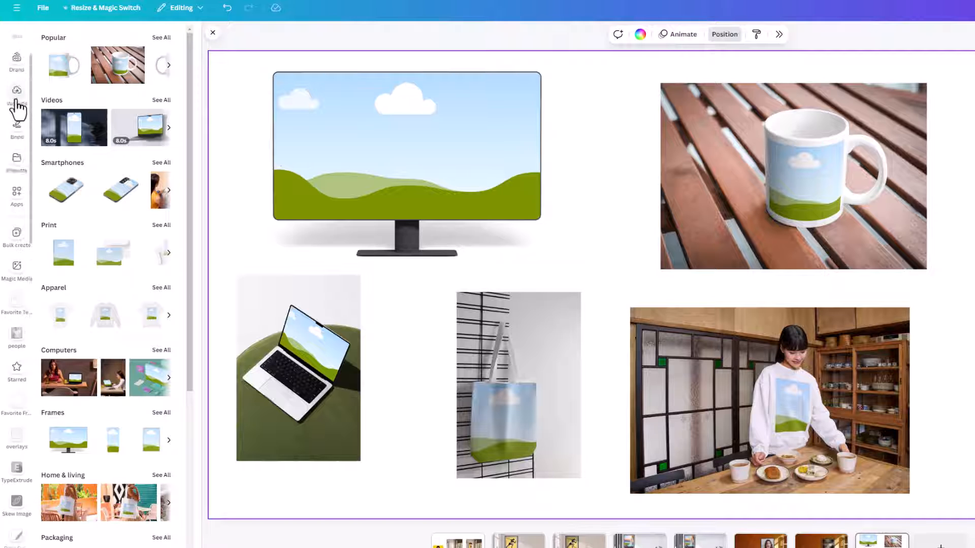
click(17, 76)
drag(61, 138, 350, 157)
drag(76, 254, 732, 172)
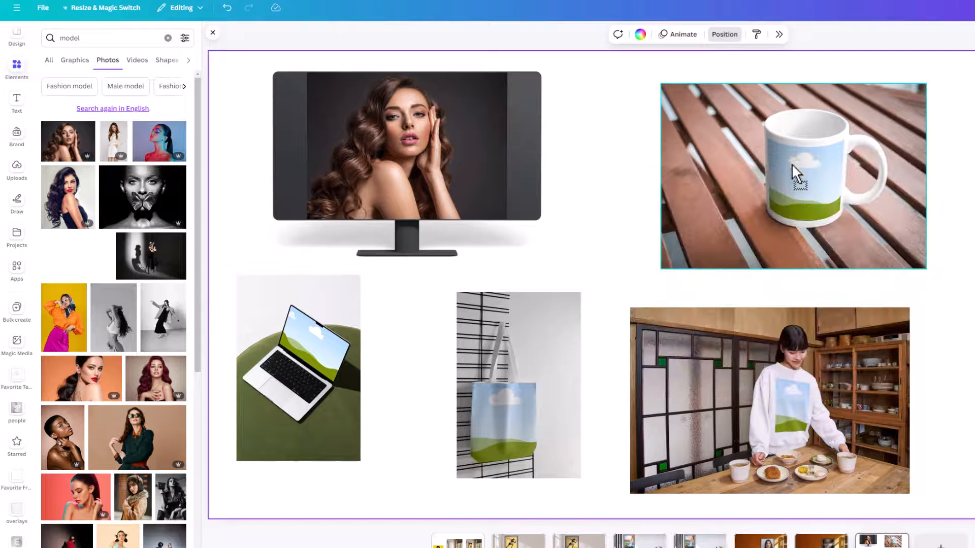
drag(109, 330, 314, 348)
drag(71, 330, 489, 406)
drag(83, 424, 790, 402)
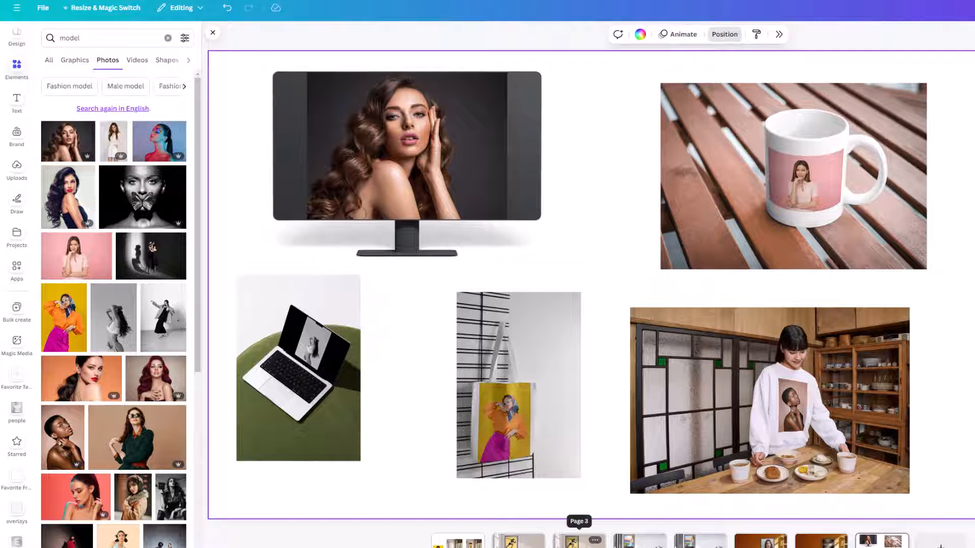
On page 4, move the room background layer beneath the shadow, frame and runner picture layers.
click(578, 542)
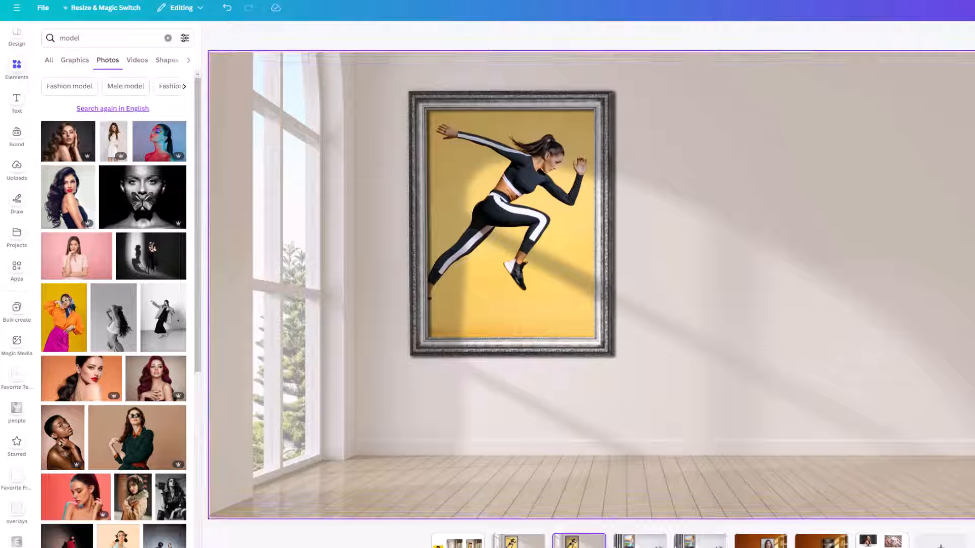
click(458, 540)
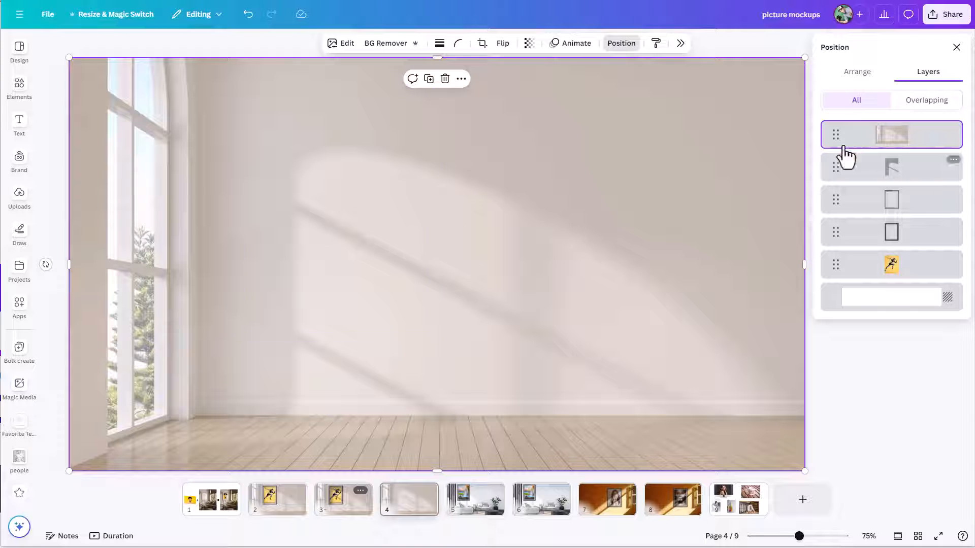
drag(904, 143, 899, 272)
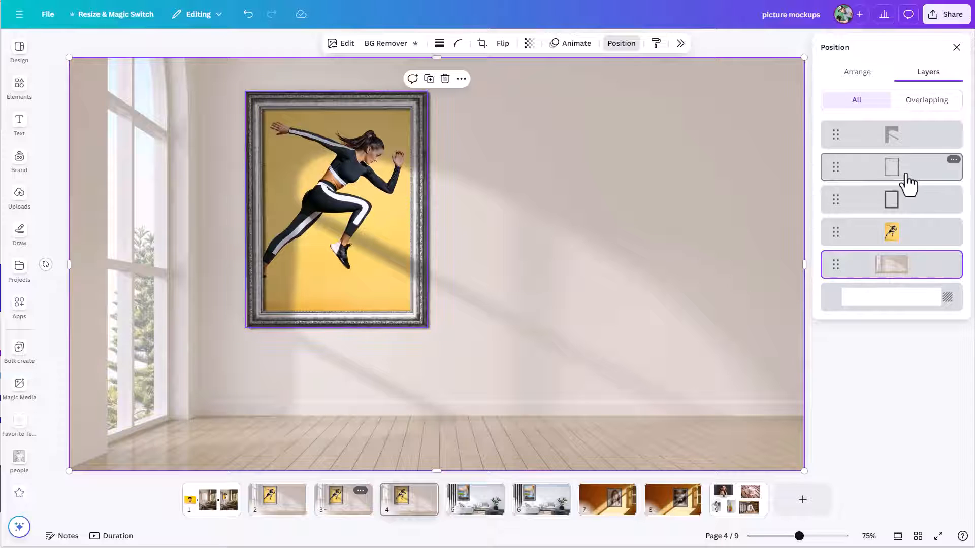
Set the transparency of the window-shadow overlay above the framed picture to 24.
click(884, 145)
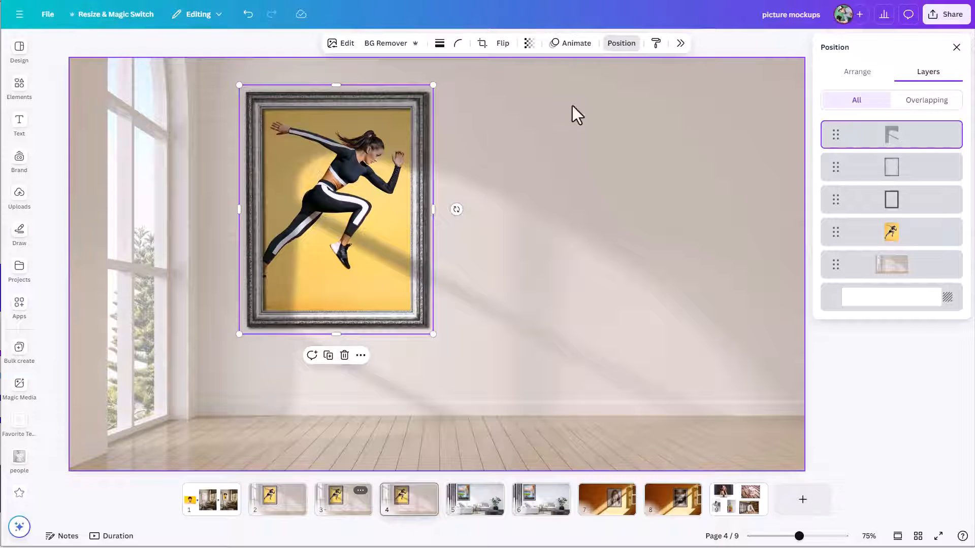
click(529, 45)
mouse_move(507, 87)
mouse_down()
mouse_move(566, 88)
mouse_move(470, 96)
mouse_move(493, 93)
mouse_move(498, 103)
mouse_up()
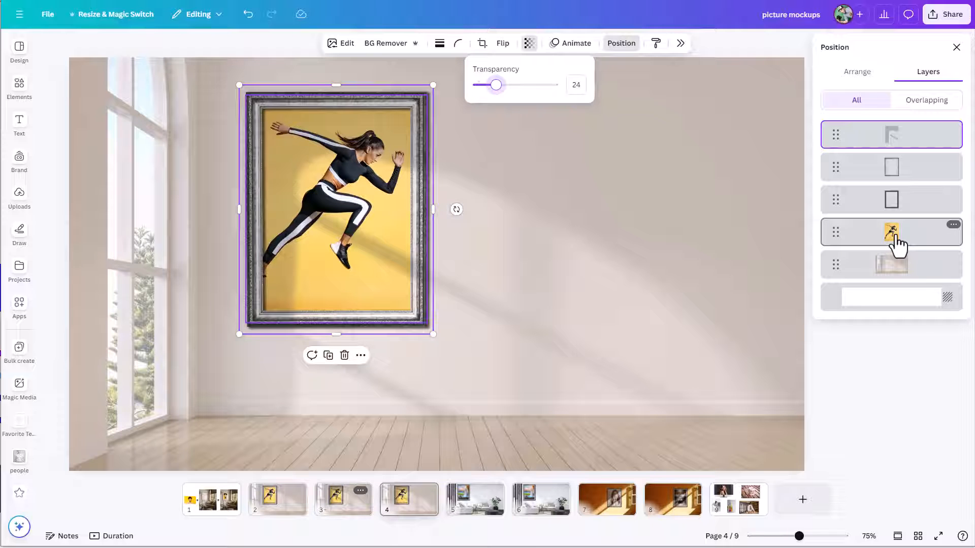
Set the window-shadow overlay's transparency to 0.
click(896, 140)
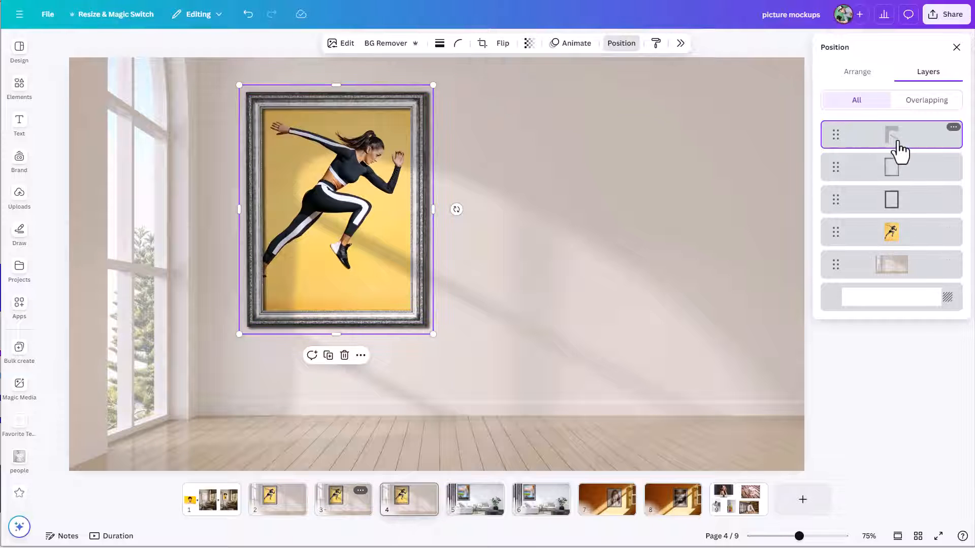
click(529, 43)
drag(507, 87, 422, 99)
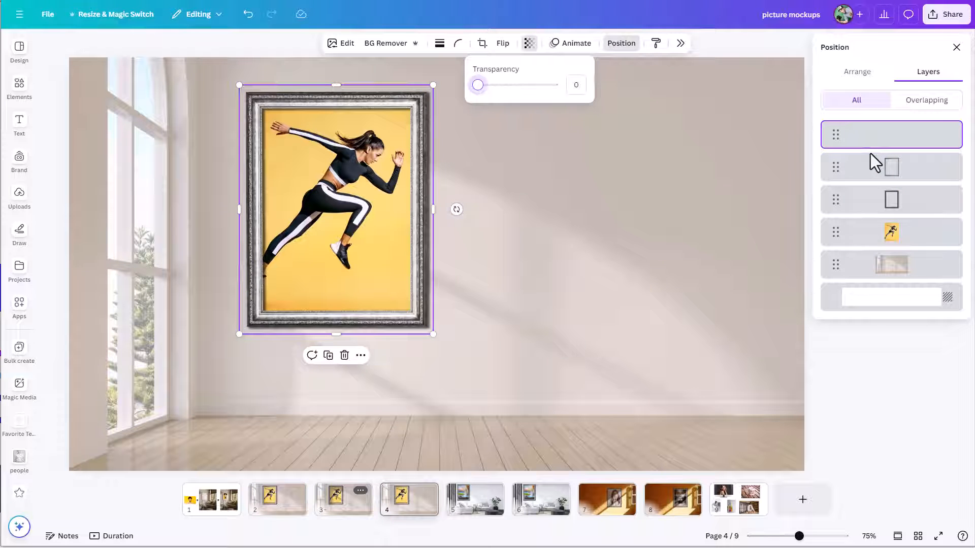
Duplicate the room background photo and align the copy exactly over the original, keeping its transparency at 100.
click(890, 270)
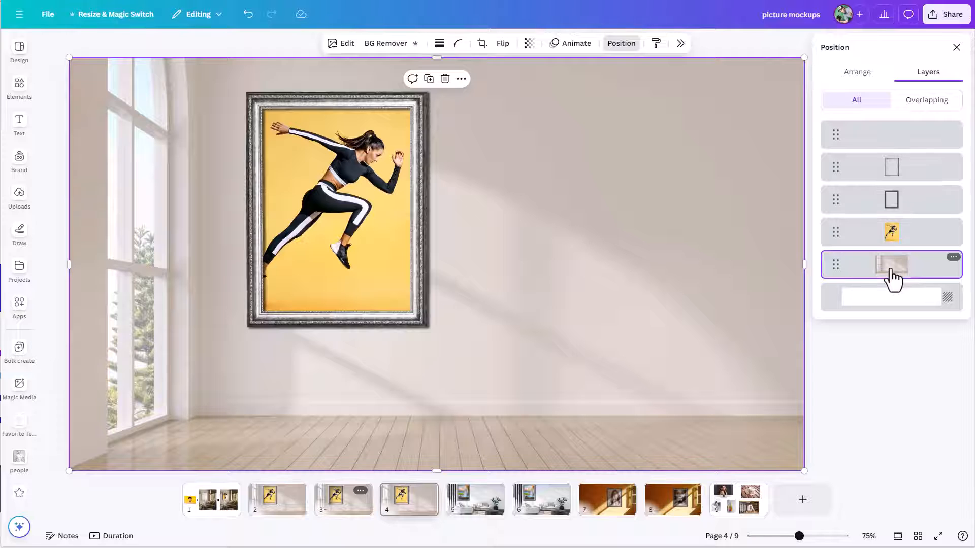
key(ctrl+d)
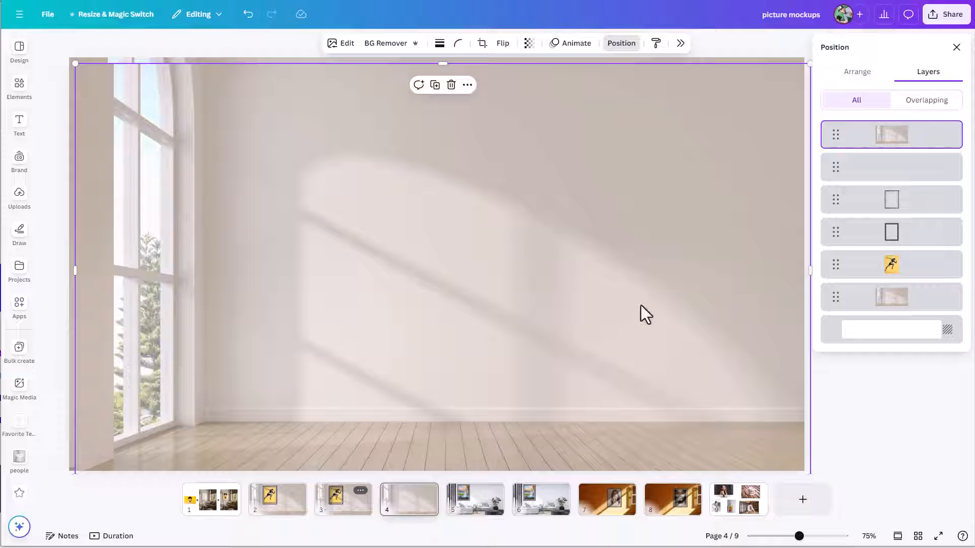
drag(585, 318, 580, 312)
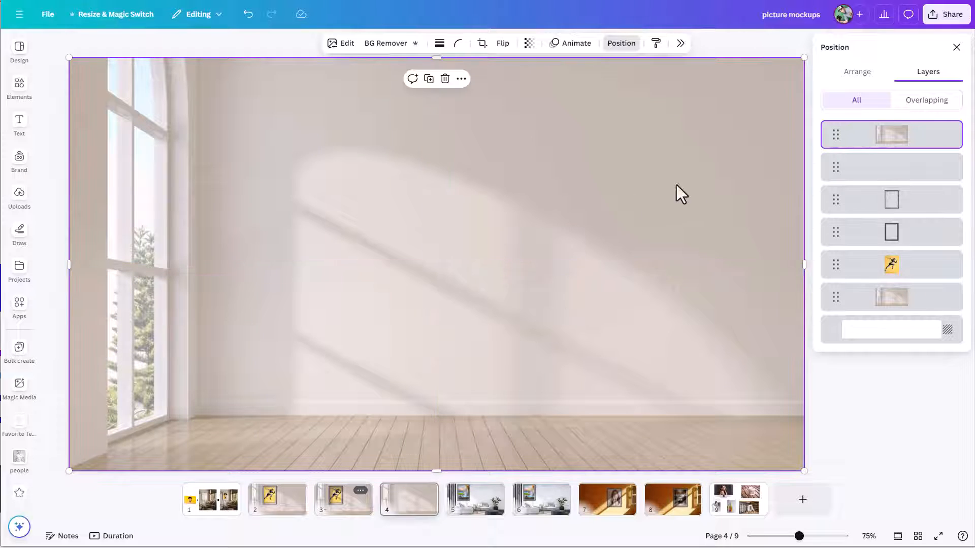
click(529, 43)
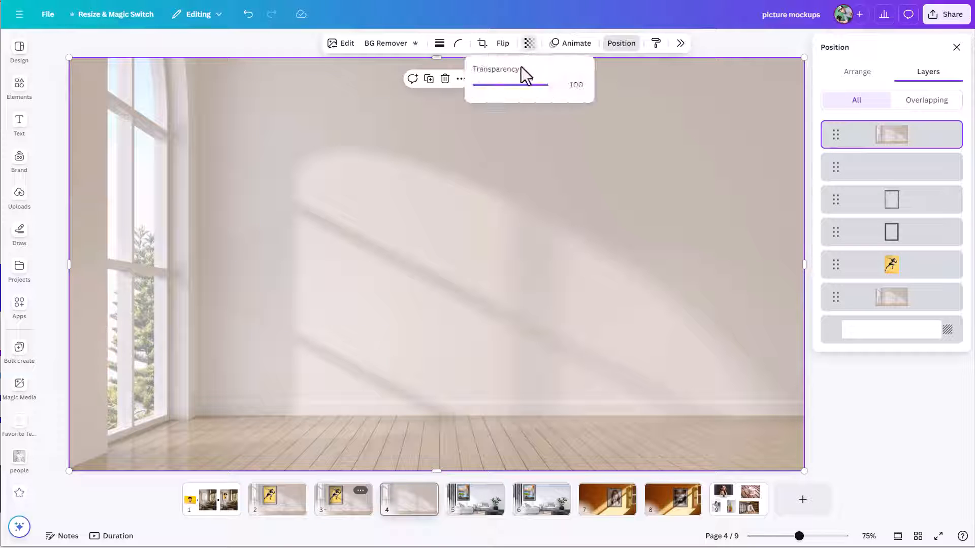
drag(545, 86, 568, 111)
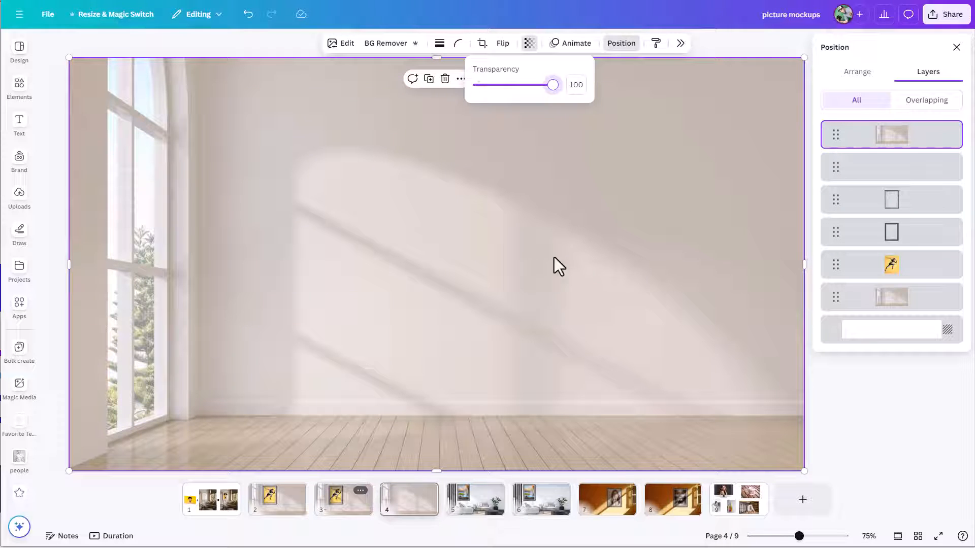
Crop the duplicated room photo on all four sides to the outer edges of the picture frame.
drag(70, 265, 245, 266)
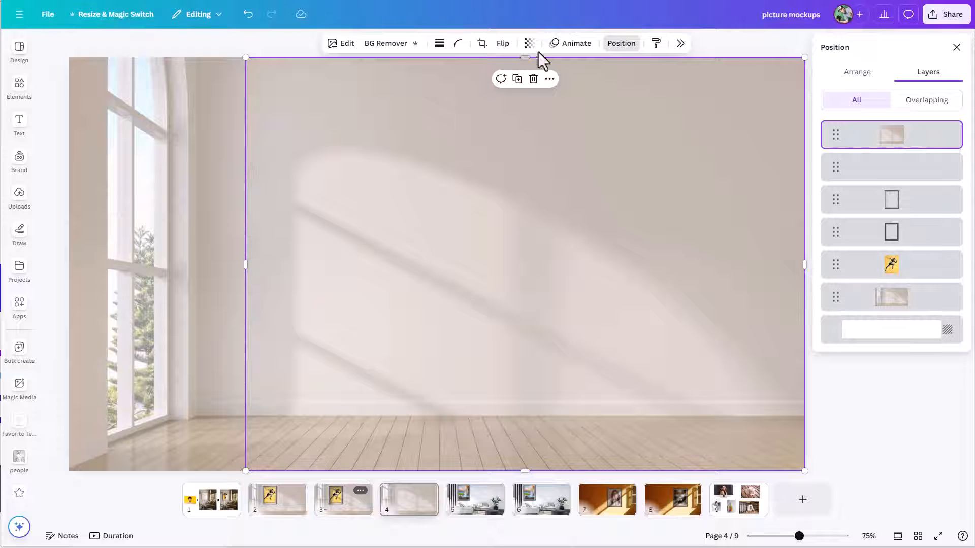
drag(525, 58, 520, 93)
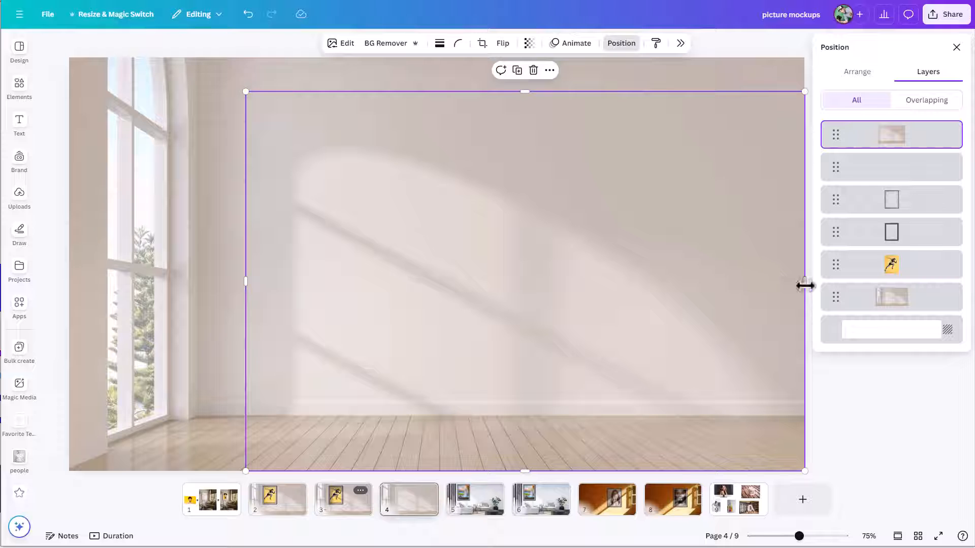
drag(805, 283, 433, 279)
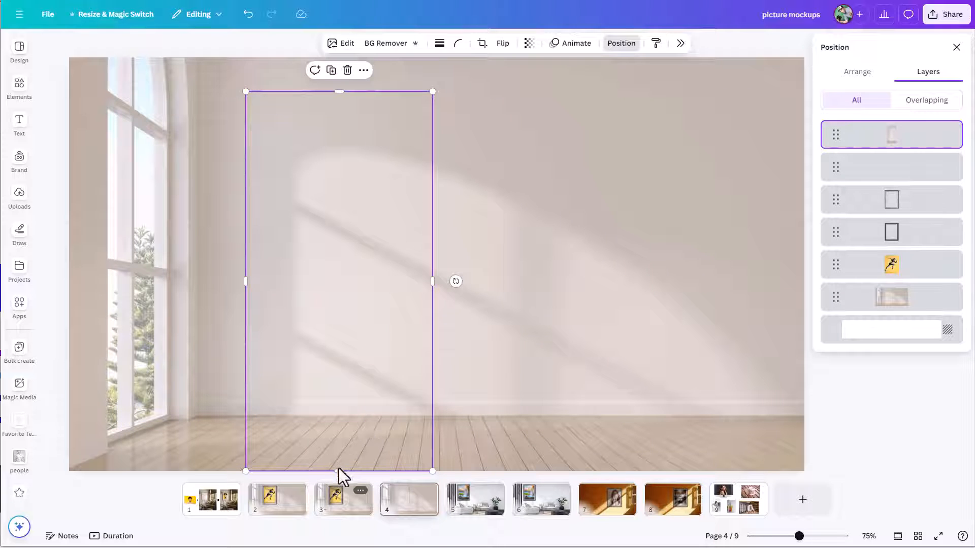
drag(338, 470, 341, 329)
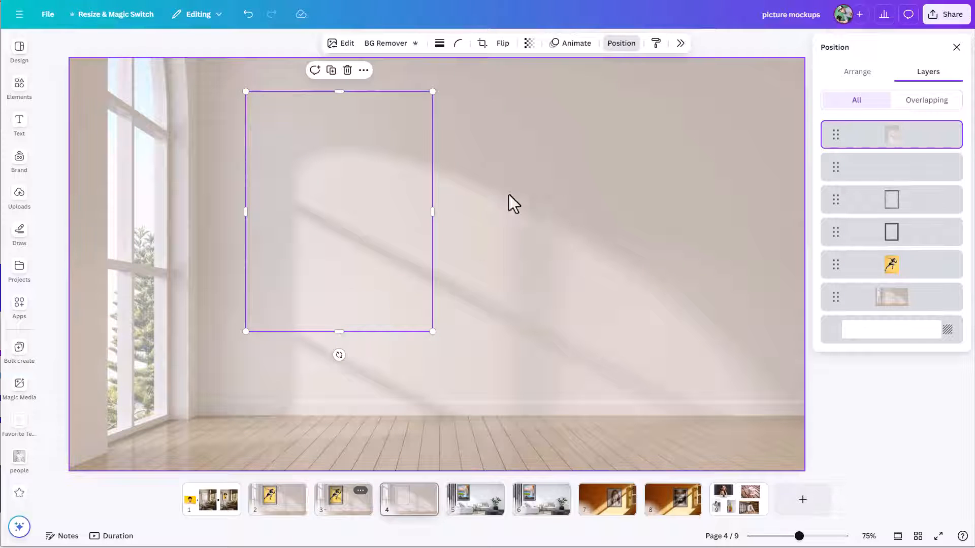
Set the cropped room copy's transparency to 68 and move its layer beneath the runner picture, just above the background.
click(528, 43)
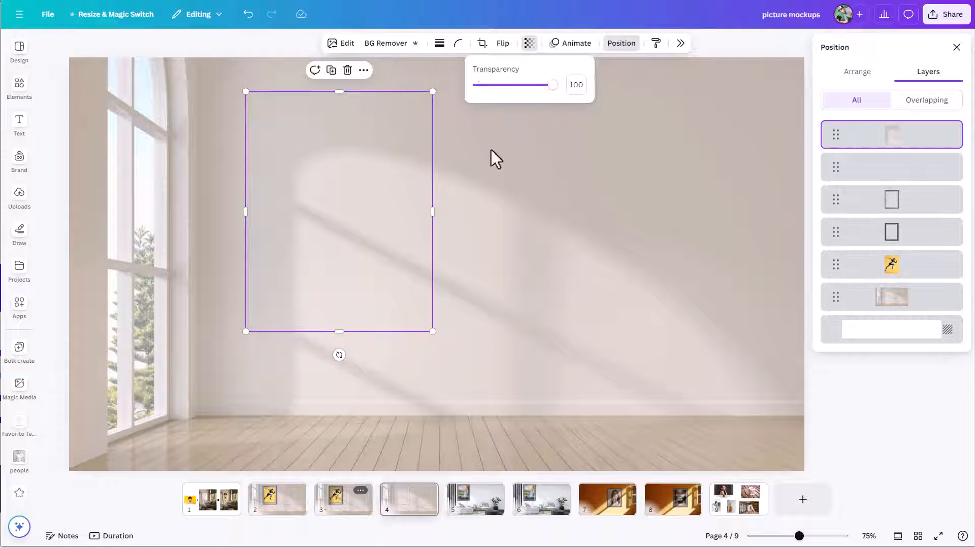
drag(554, 86, 528, 87)
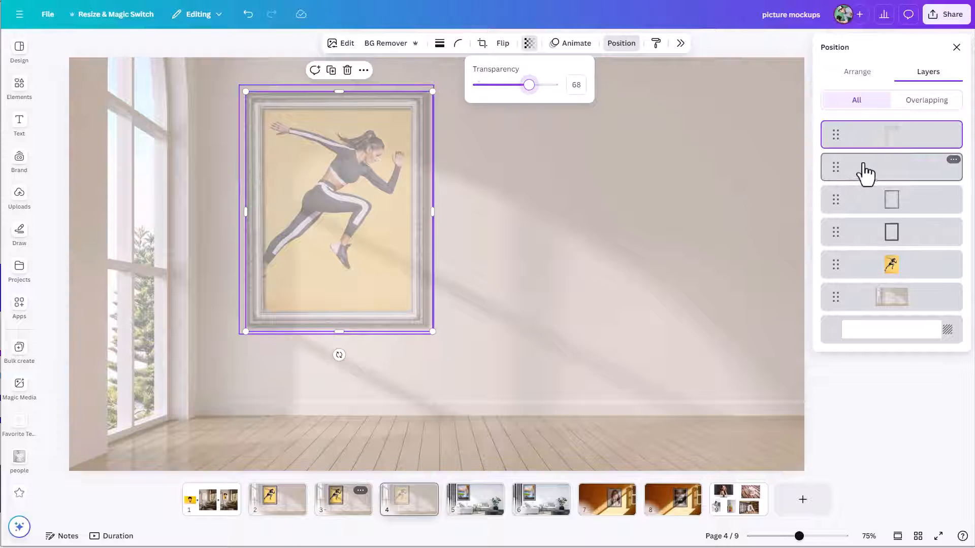
drag(899, 147, 893, 281)
Set the window-shadow overlay's transparency to 100.
click(867, 147)
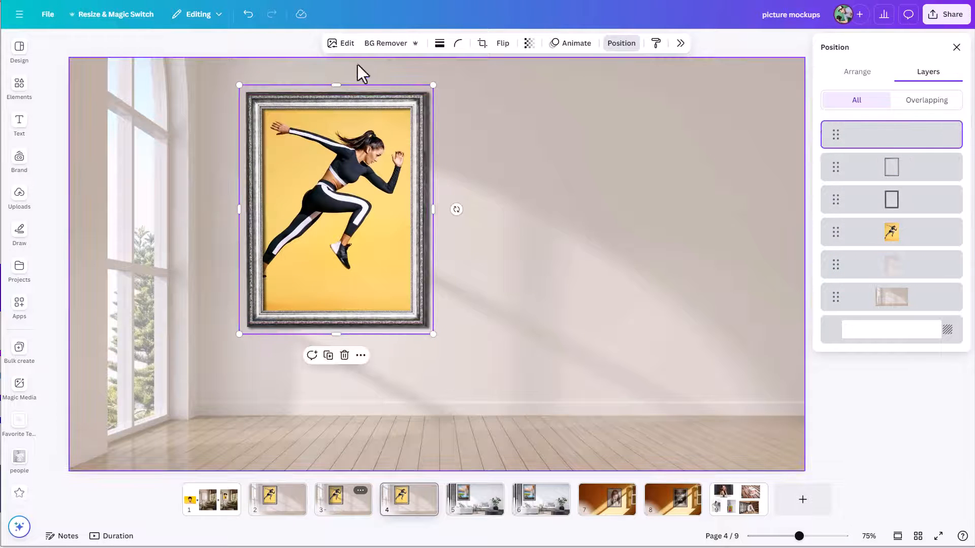
click(529, 43)
drag(509, 85, 582, 88)
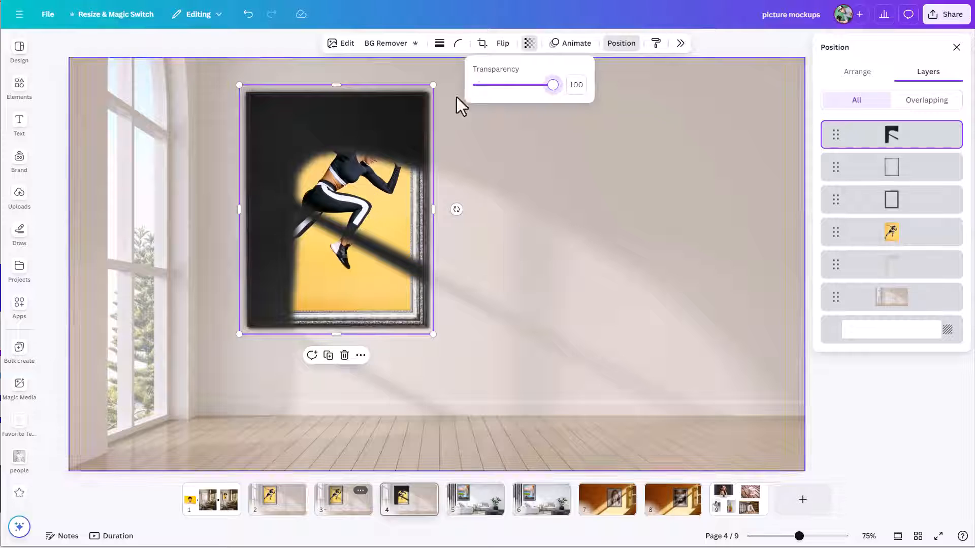
Lower the window-shadow overlay's transparency value so the runner picture shows through the shadow.
drag(552, 86, 505, 86)
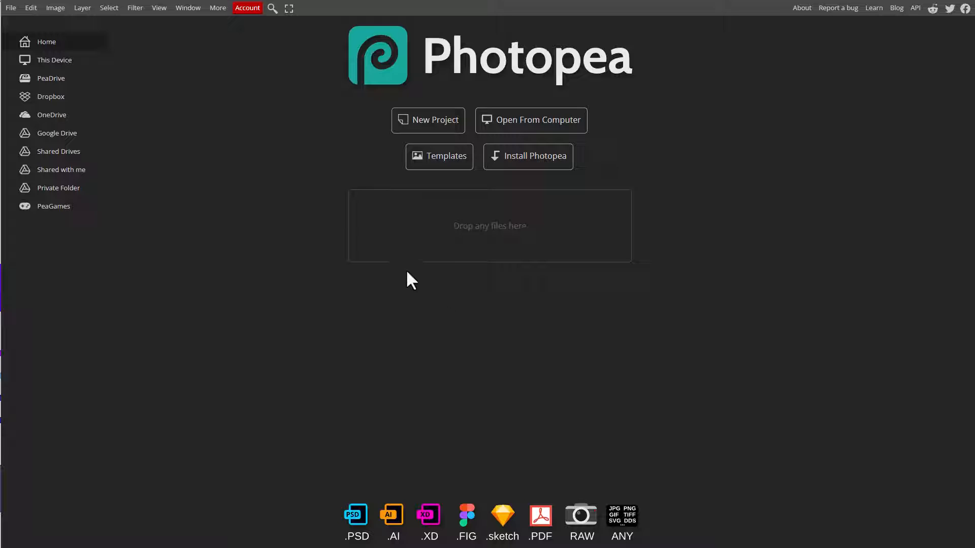
Switch to Photopea and open the room photo 8 from the Untitled design (1) folder on the computer.
click(501, 121)
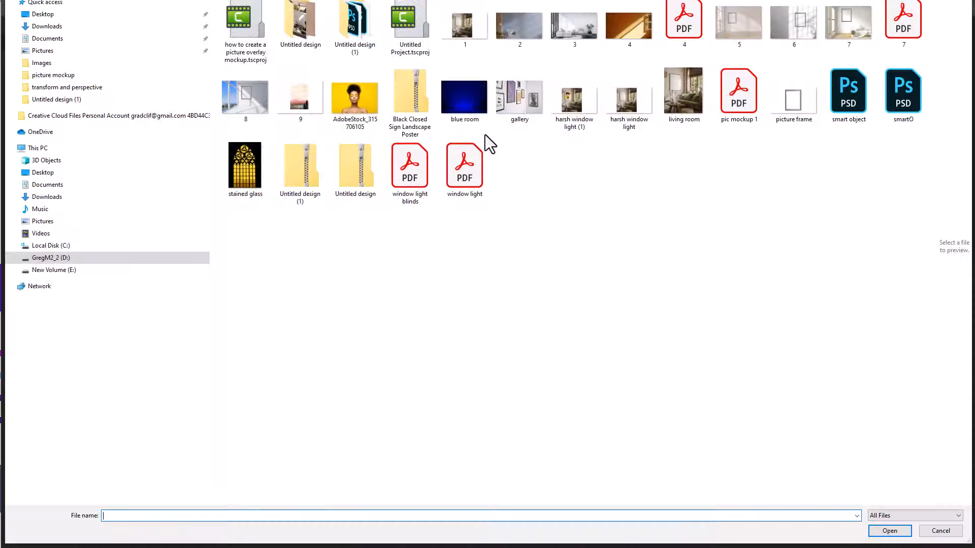
double_click(346, 25)
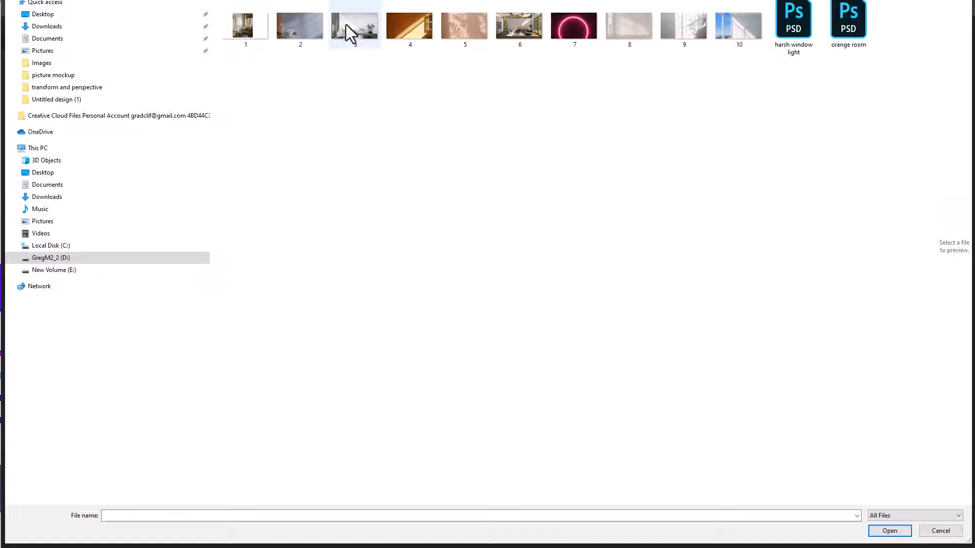
click(629, 33)
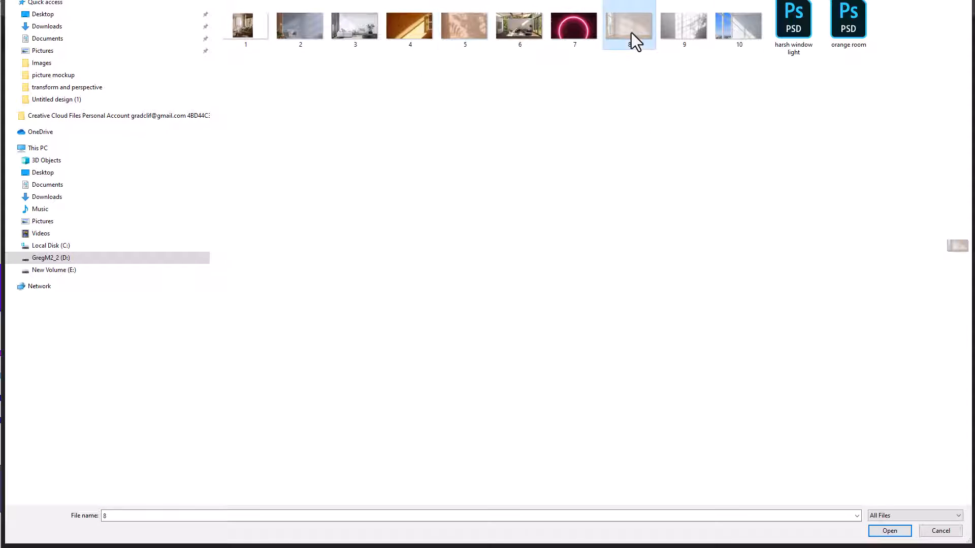
click(890, 531)
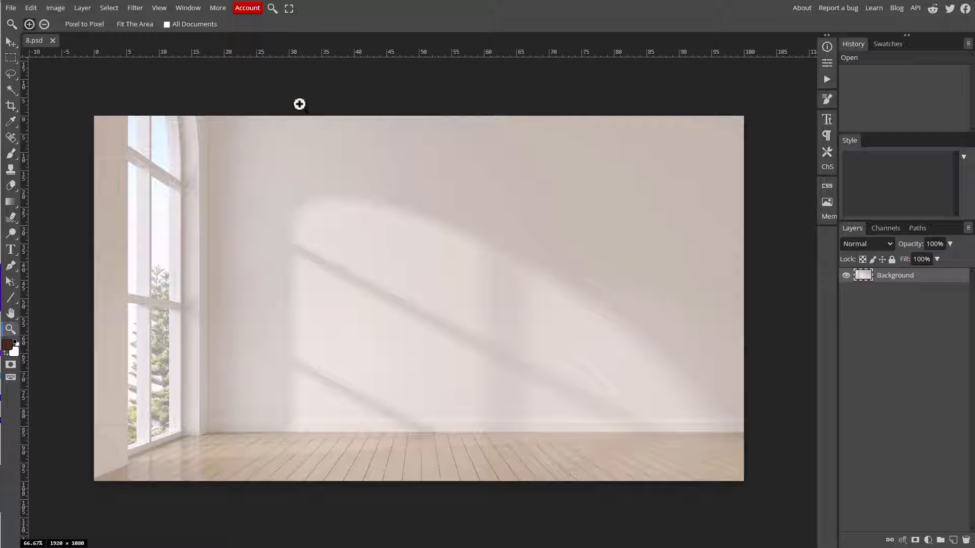
Open the AdobeStock_315706105 portrait and the picture frame image together as additional documents.
click(10, 8)
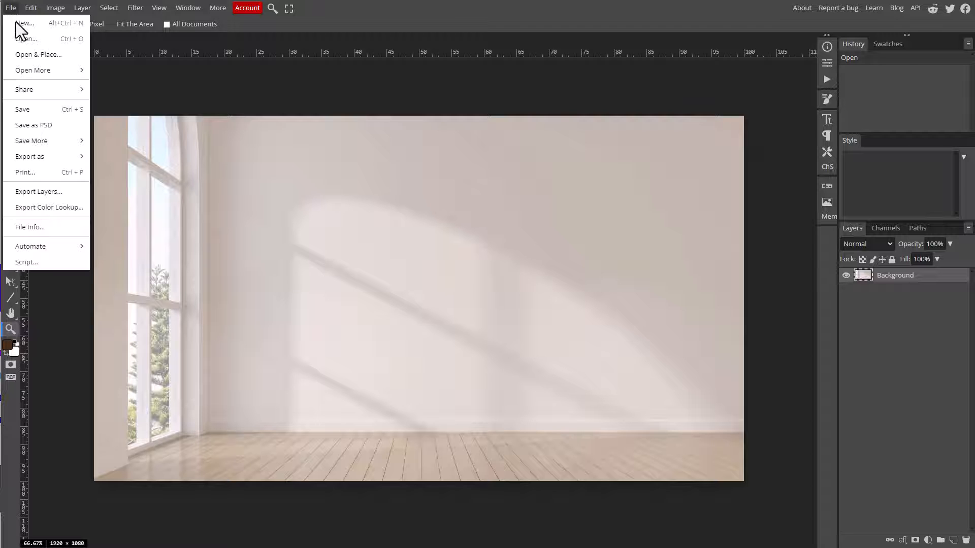
click(24, 39)
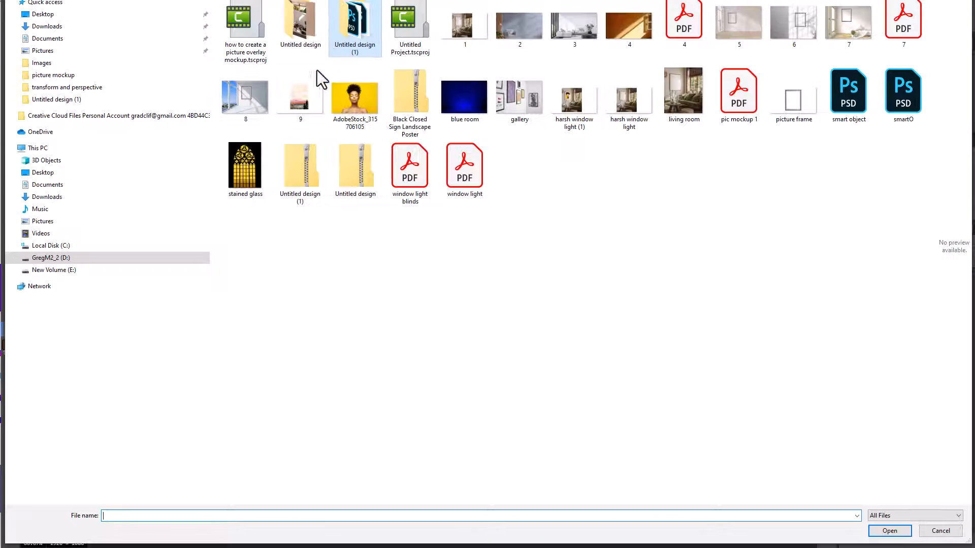
click(351, 99)
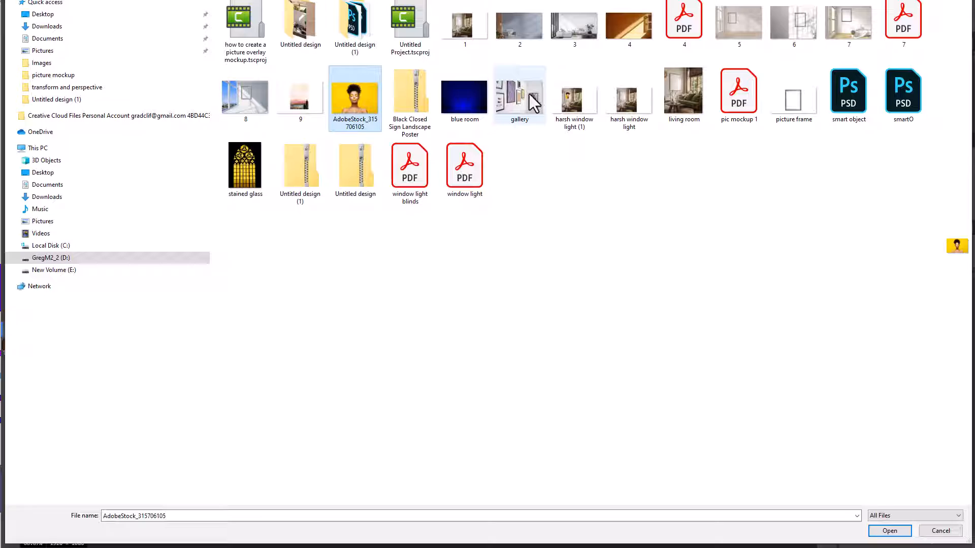
ctrl+click(803, 109)
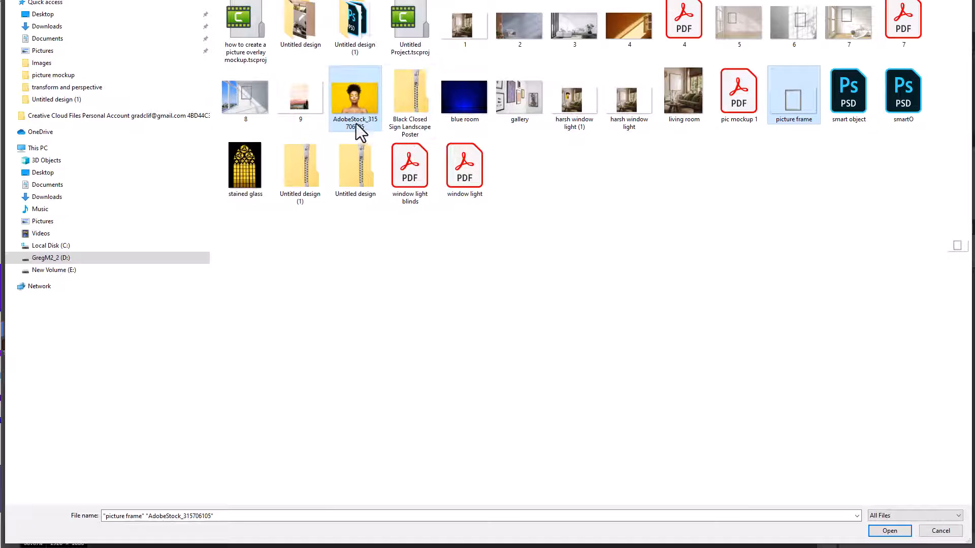
click(900, 531)
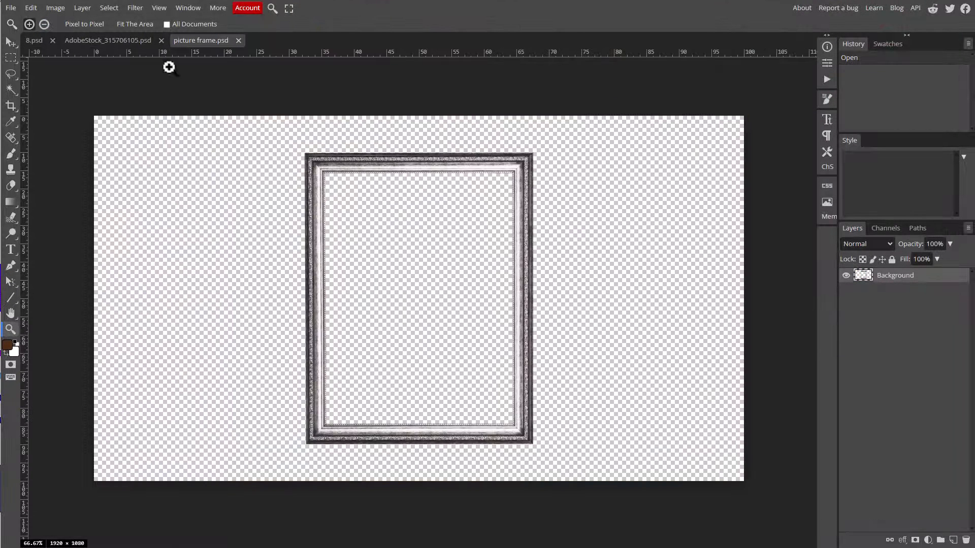
Copy the silver frame from picture frame.psd into the 8.psd room document and place it on the wall beside the window.
click(128, 40)
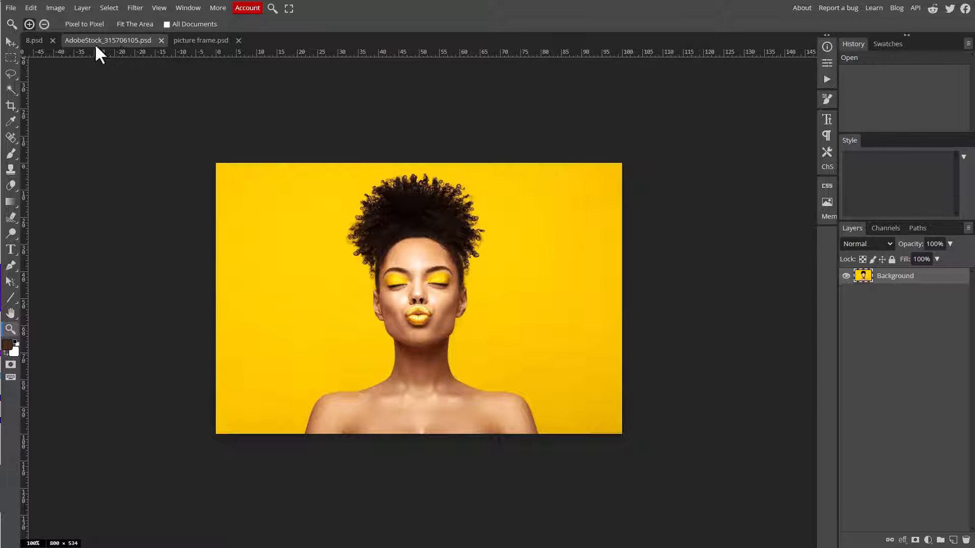
click(35, 42)
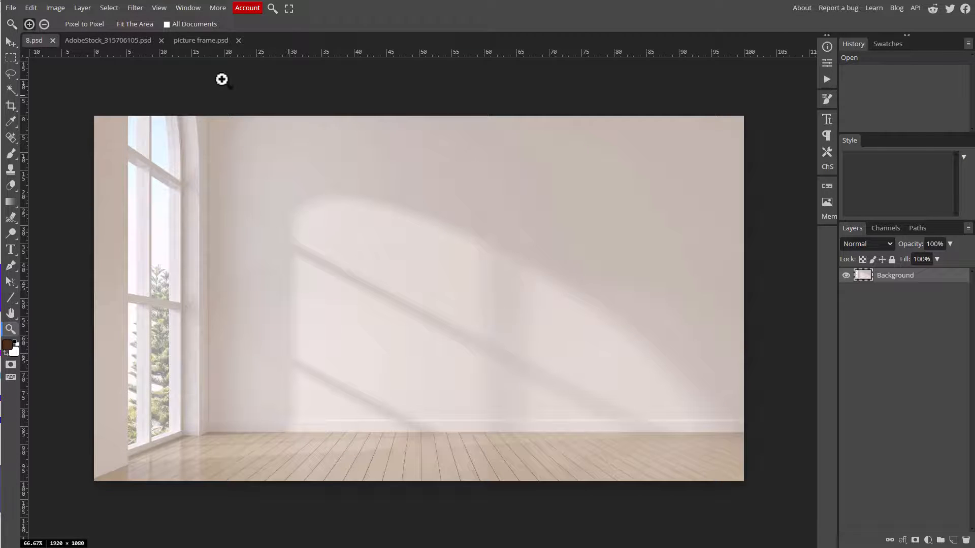
click(202, 43)
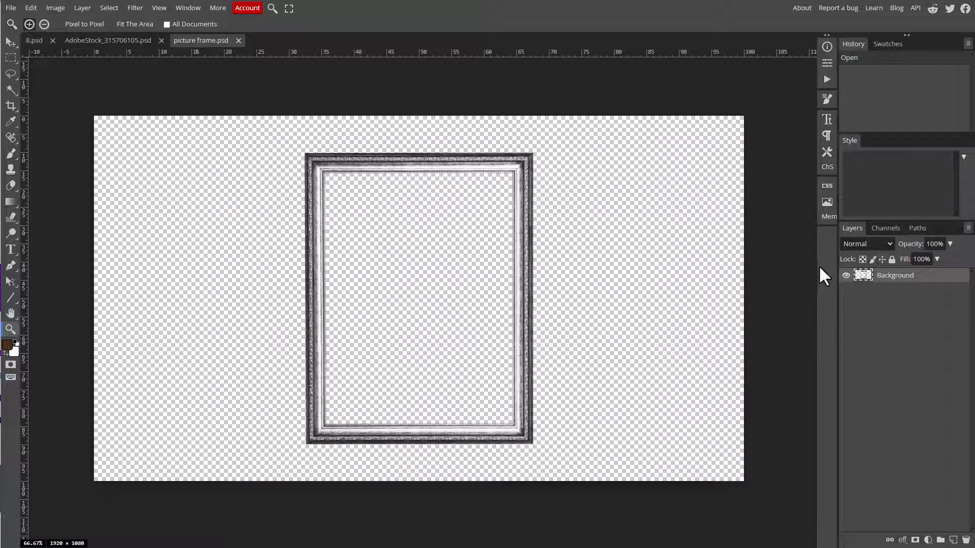
click(12, 42)
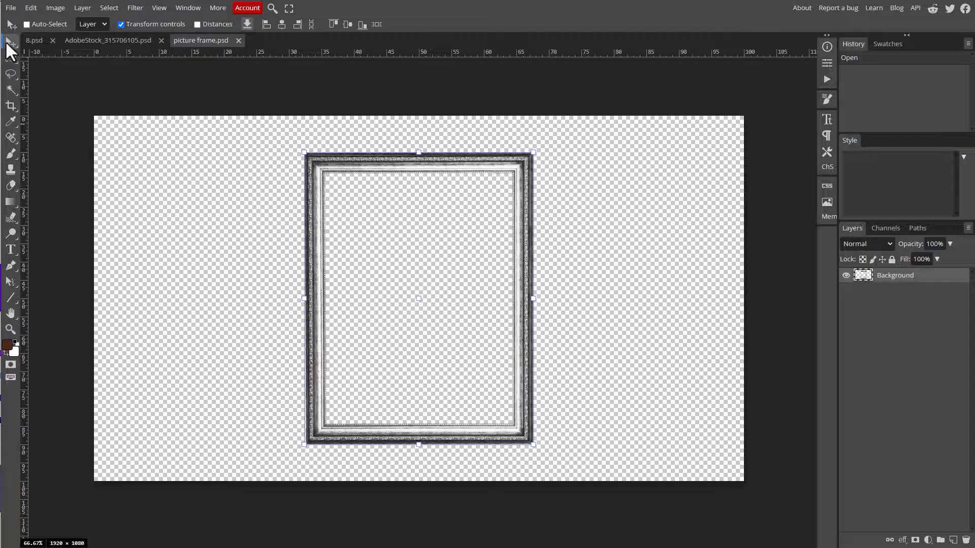
drag(437, 290, 332, 217)
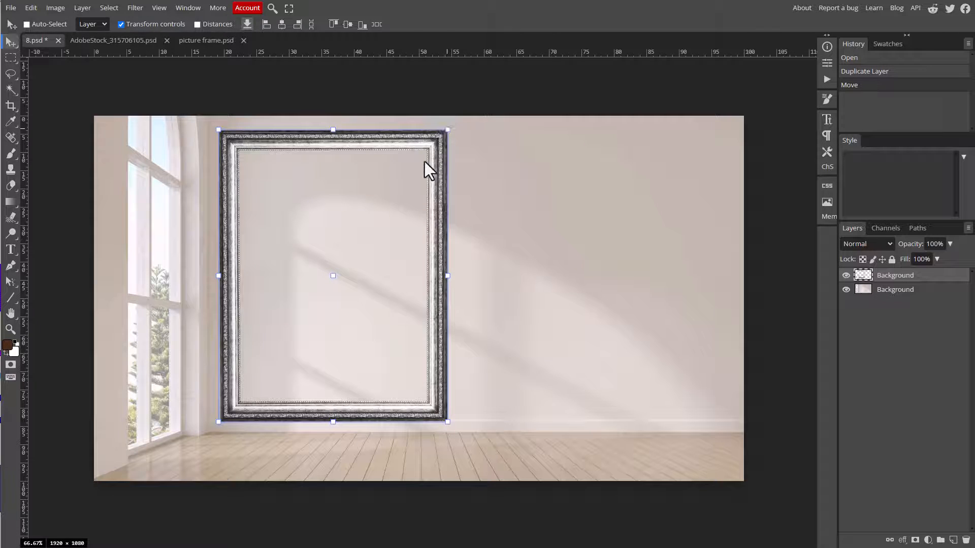
Scale the frame proportionally to about 70% and position it on the wall at about X 659 px, Y 417 px.
drag(447, 129, 333, 183)
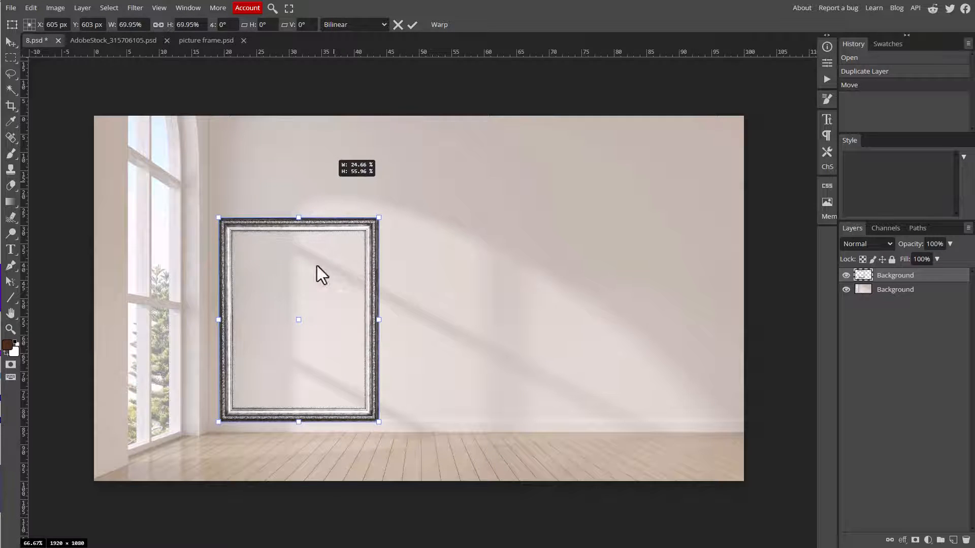
drag(327, 320, 345, 257)
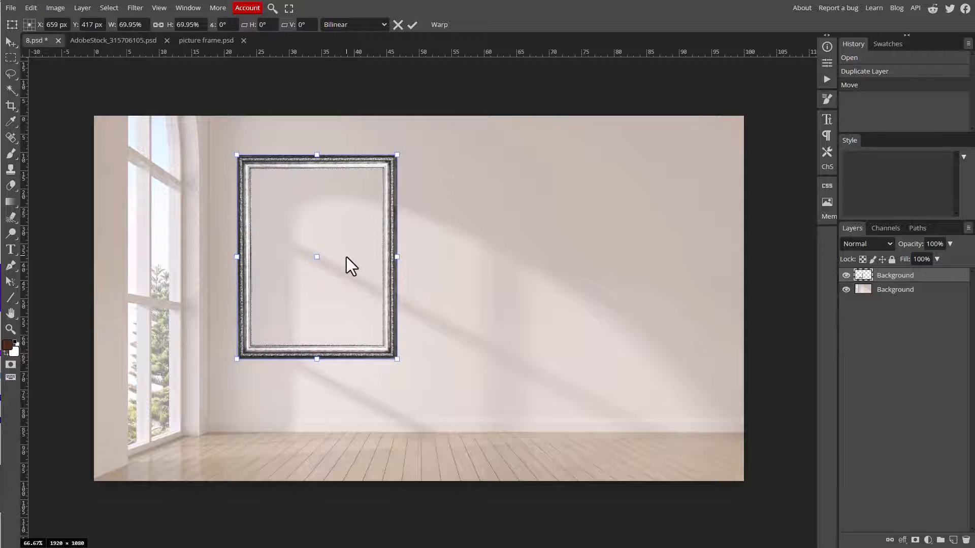
key(Return)
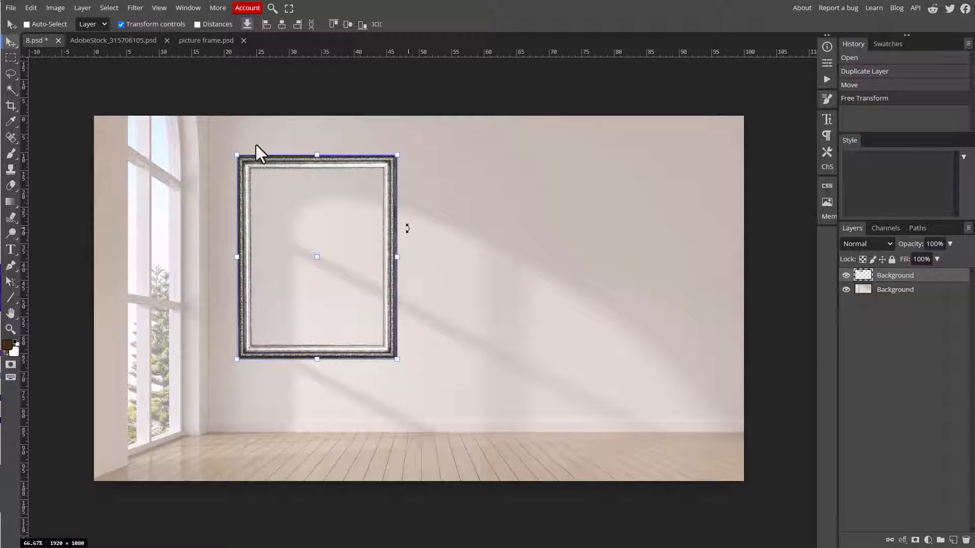
Copy the AdobeStock_315706105 portrait into 8.psd over the frame and enlarge it proportionally to about 109%.
click(120, 48)
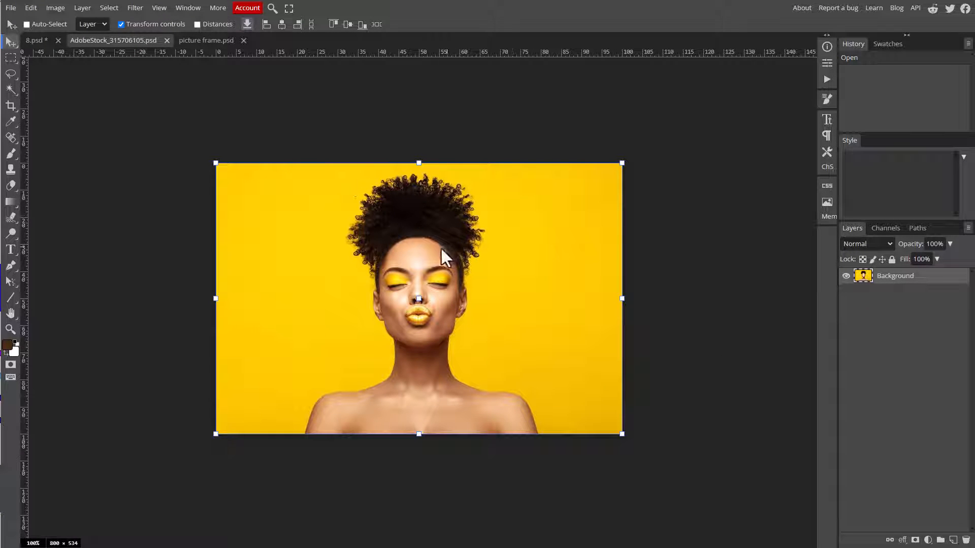
drag(442, 255, 350, 162)
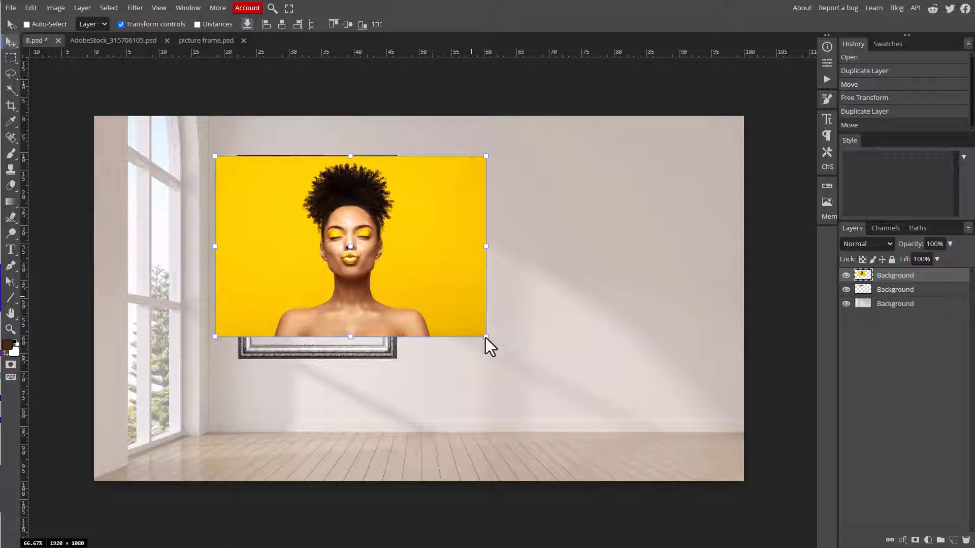
drag(487, 340, 483, 369)
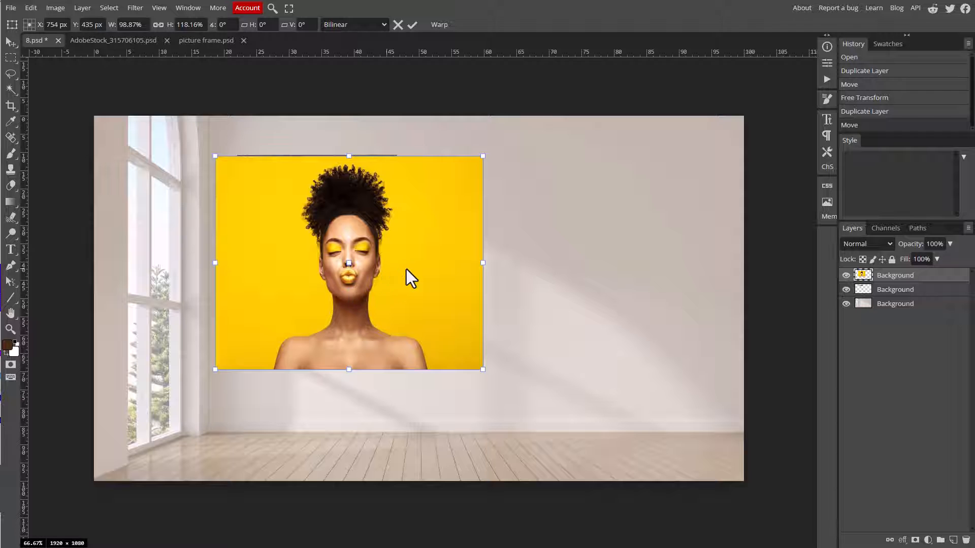
key(Return)
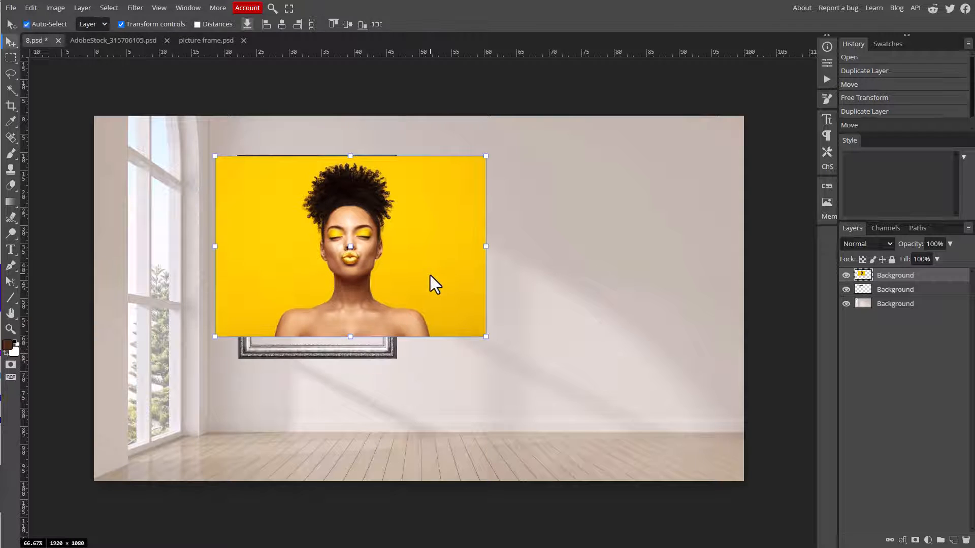
click(486, 337)
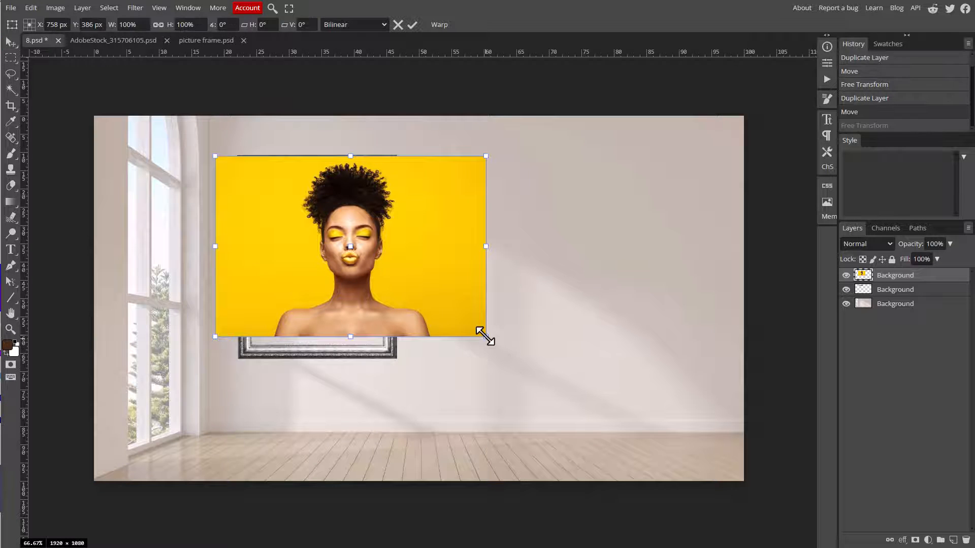
drag(485, 336, 503, 363)
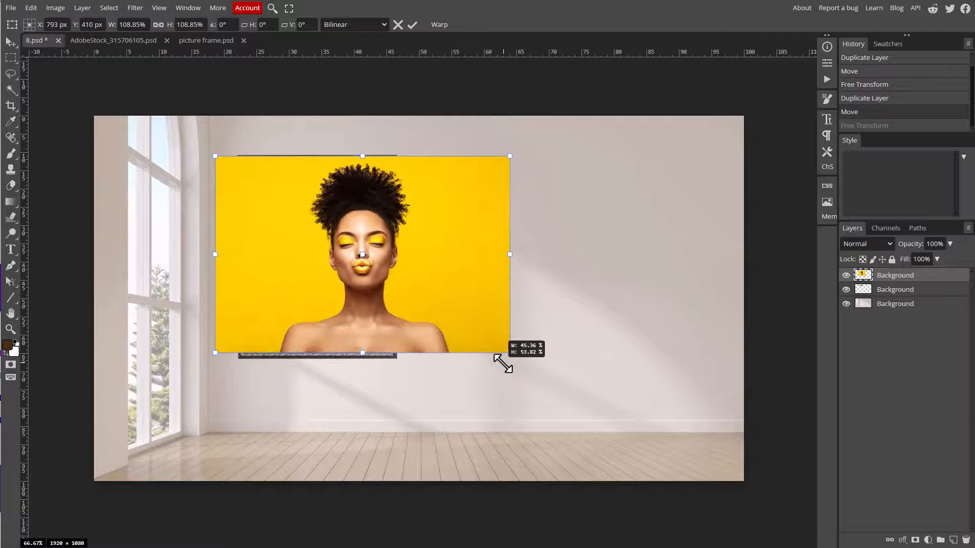
key(Return)
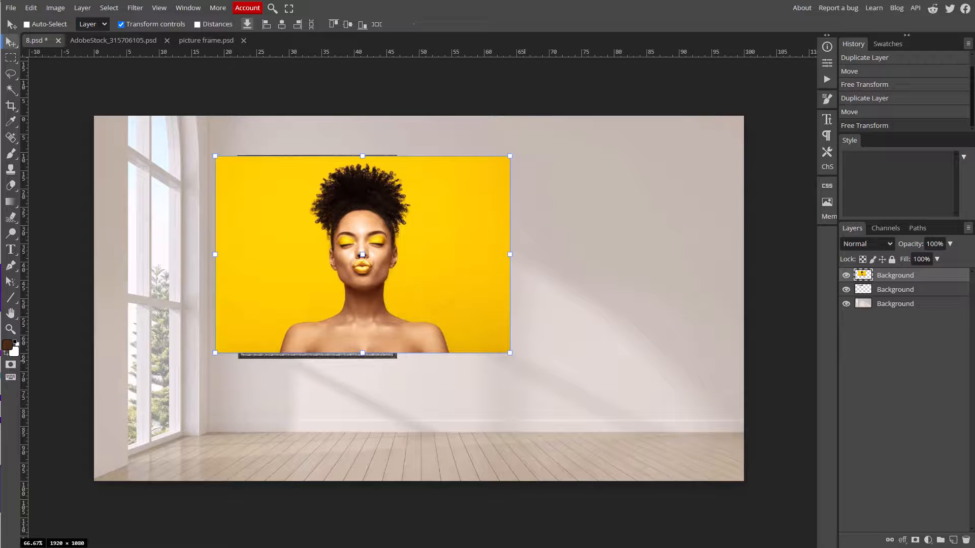
Move the portrait layer beneath the frame layer and mask it to a rectangular selection ending within the frame's border.
drag(907, 283, 904, 300)
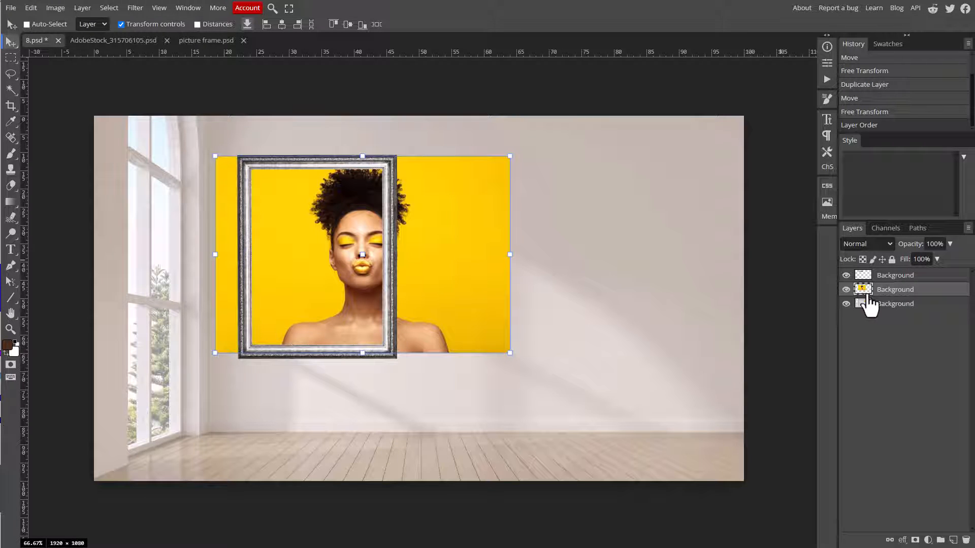
click(10, 59)
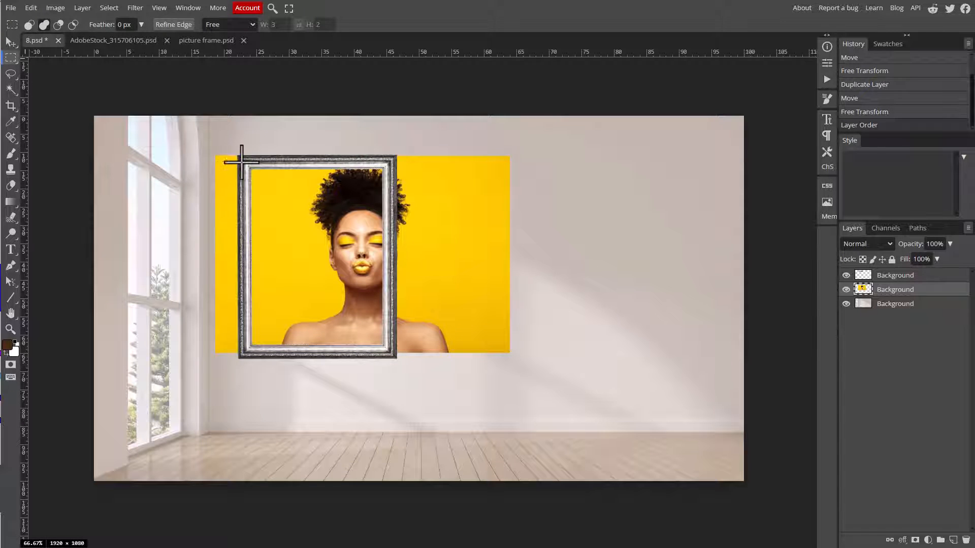
drag(245, 163, 391, 356)
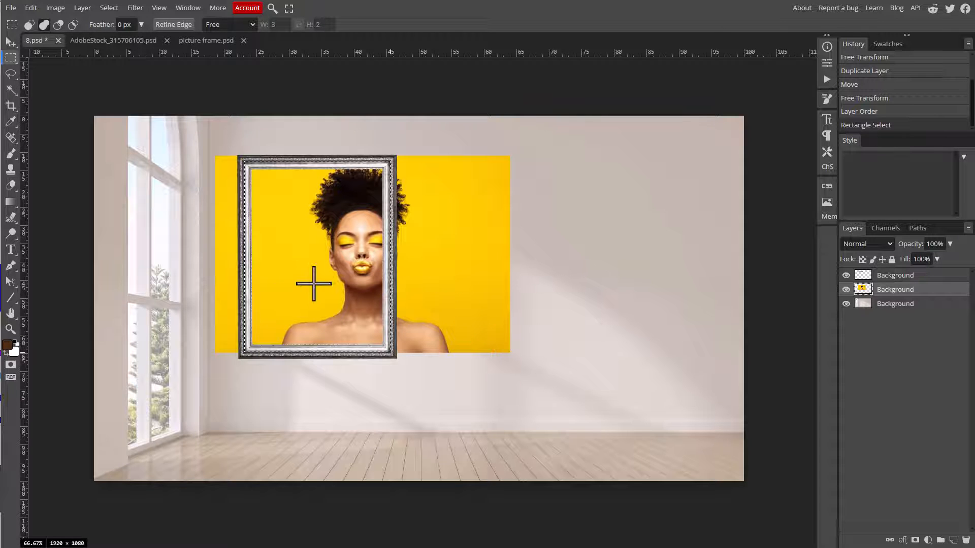
click(915, 540)
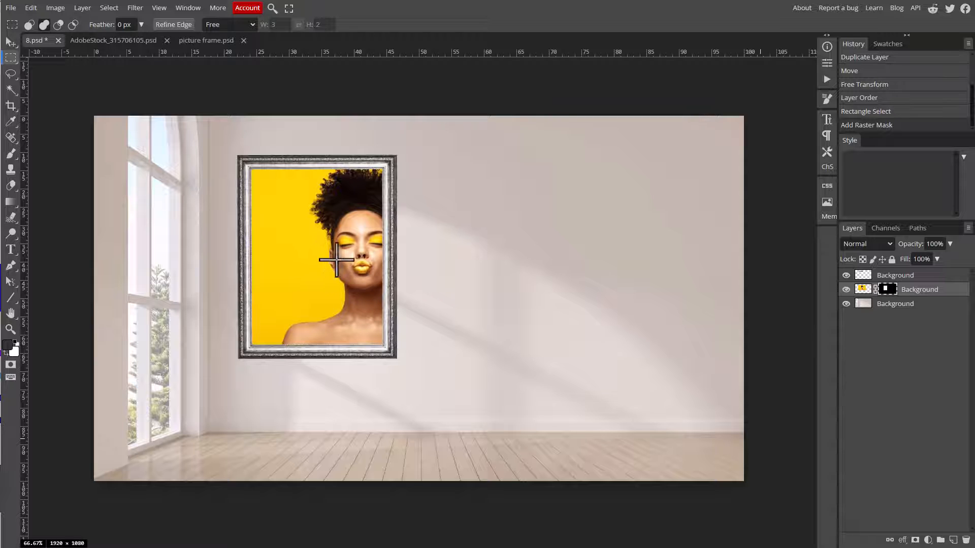
Display the portrait's layer mask on its own to examine it, and return to the normal image view.
alt+click(887, 294)
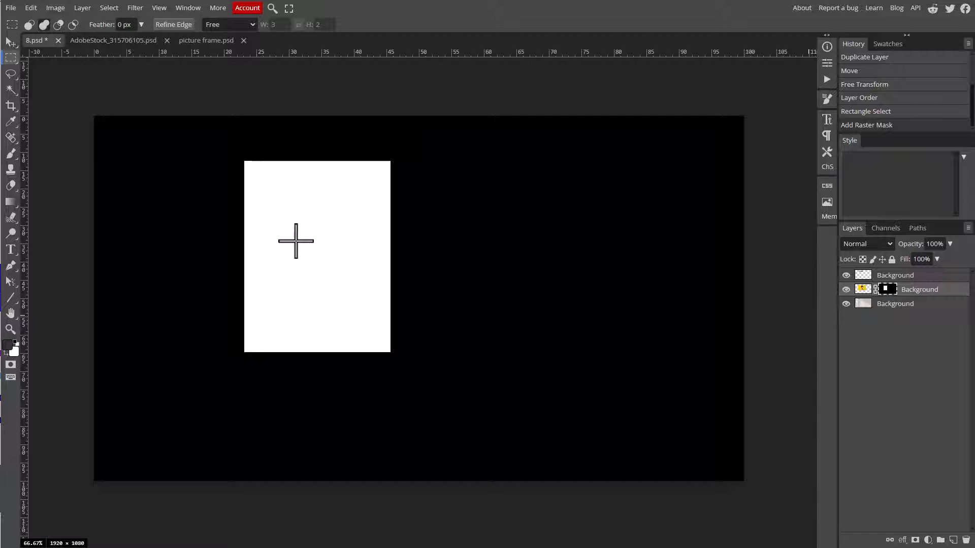
alt+click(886, 290)
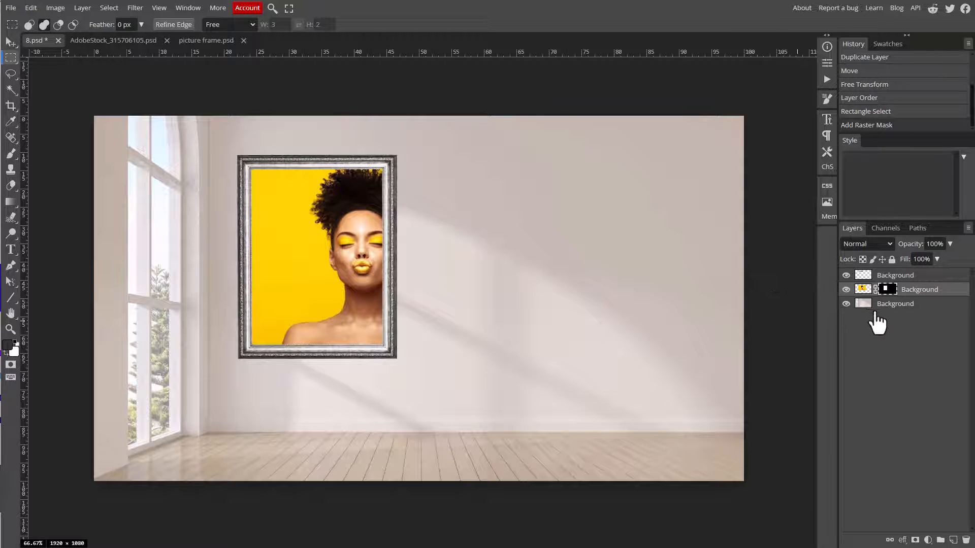
Try to move the portrait sideways within the frame while its layer mask is linked, and undo the move.
click(867, 293)
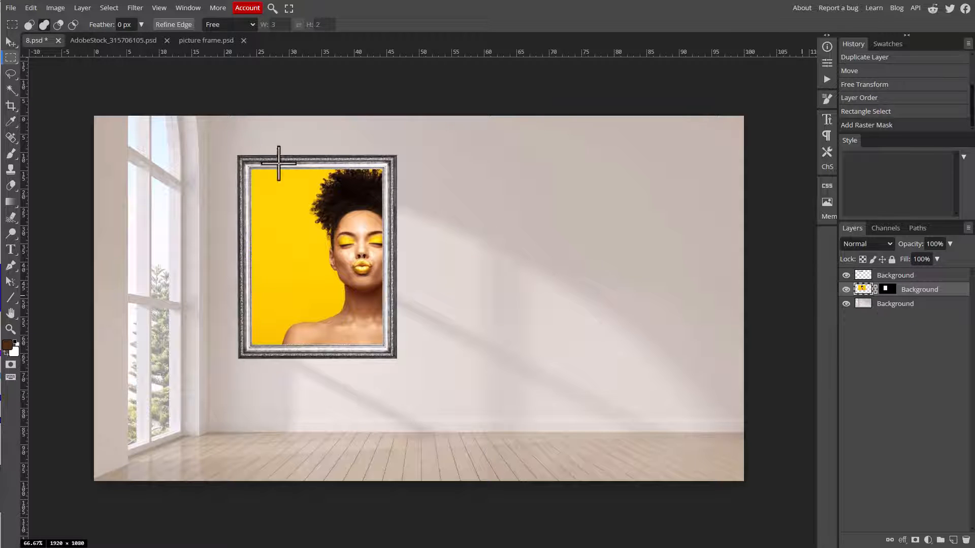
click(11, 40)
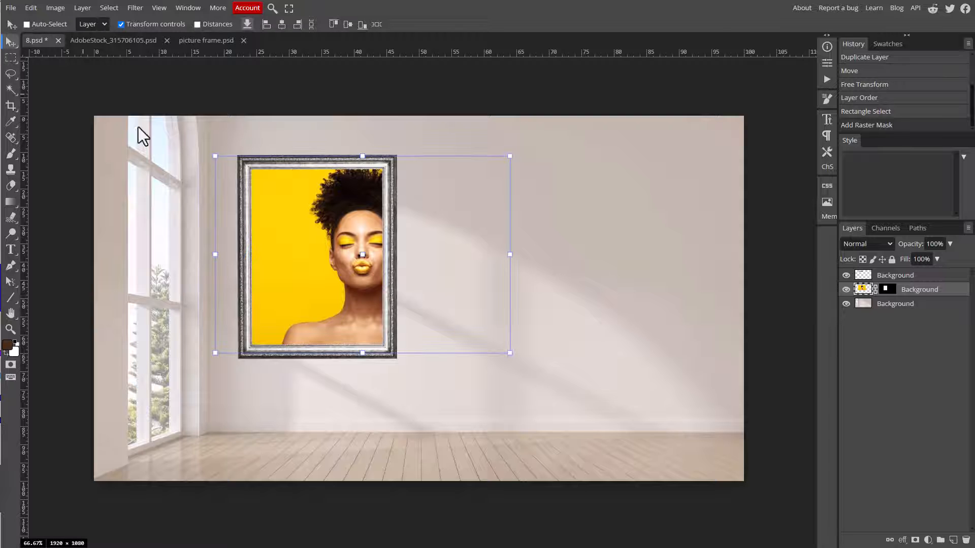
drag(310, 250, 358, 248)
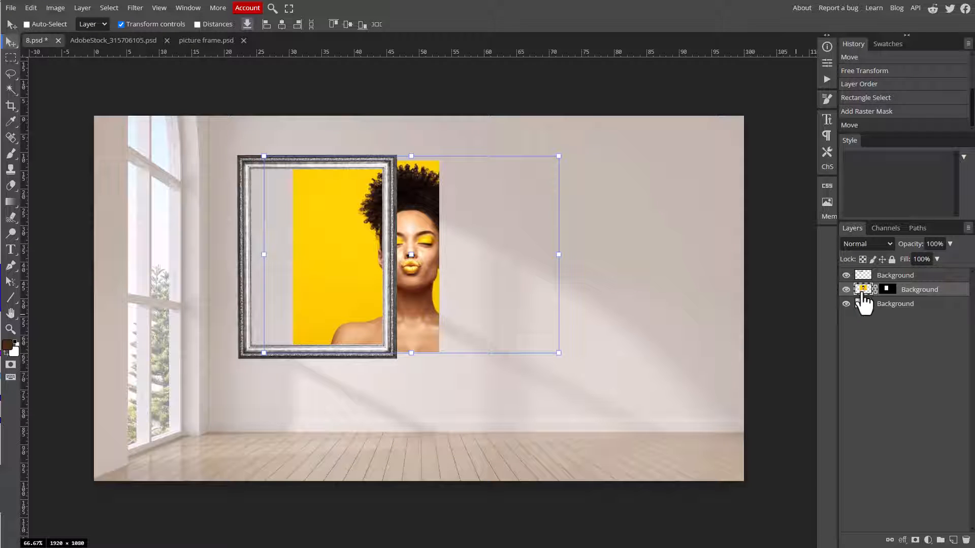
key(ctrl+z)
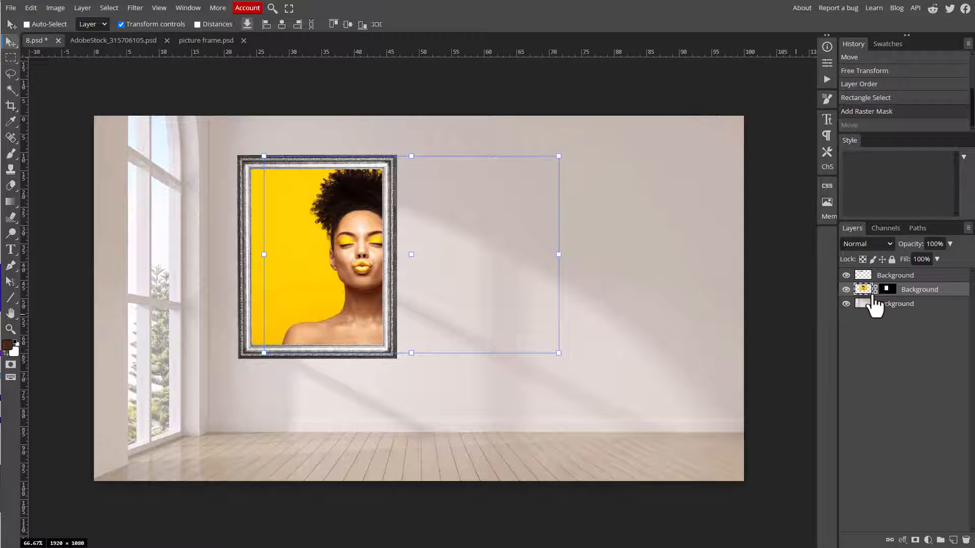
Unlink the portrait's layer mask, move the portrait sideways to centre the face within the frame, and relink the mask.
click(874, 289)
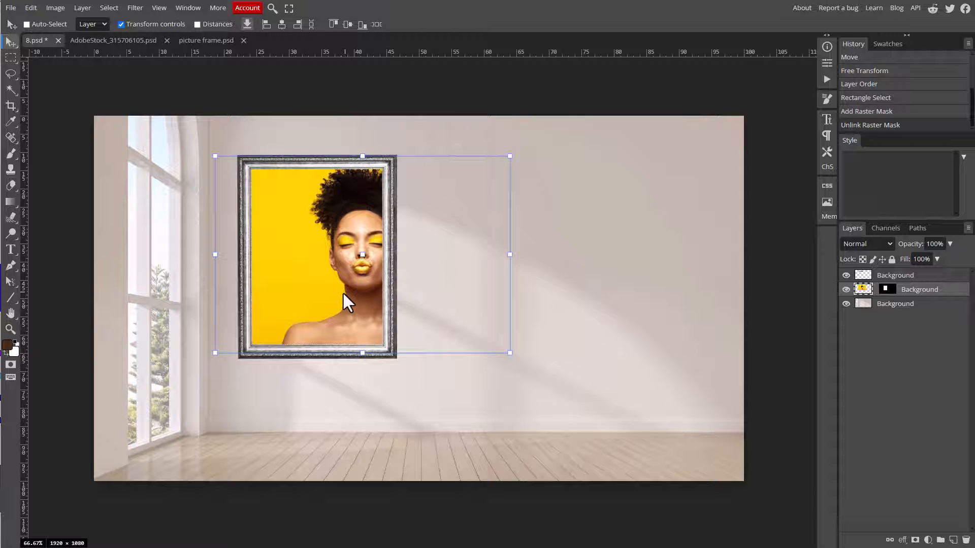
drag(344, 294, 299, 293)
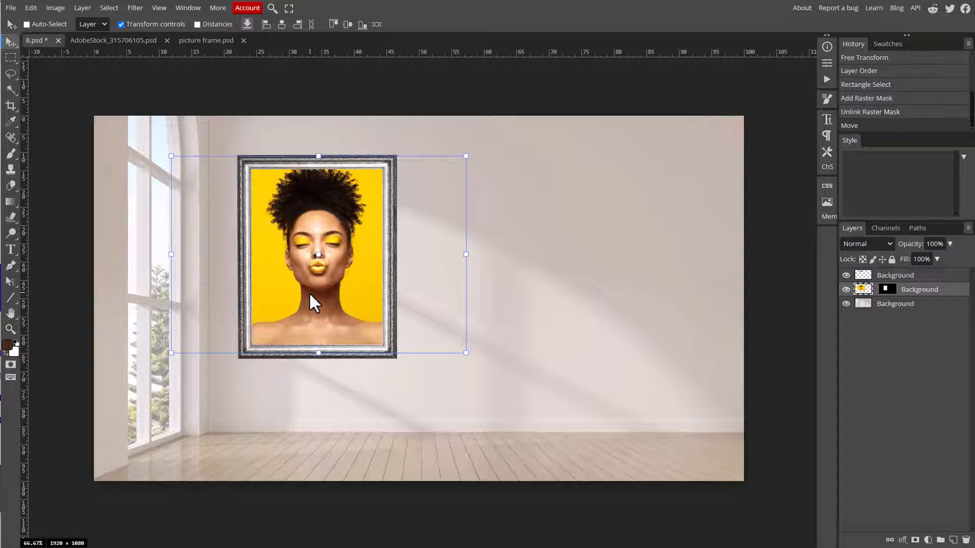
click(875, 290)
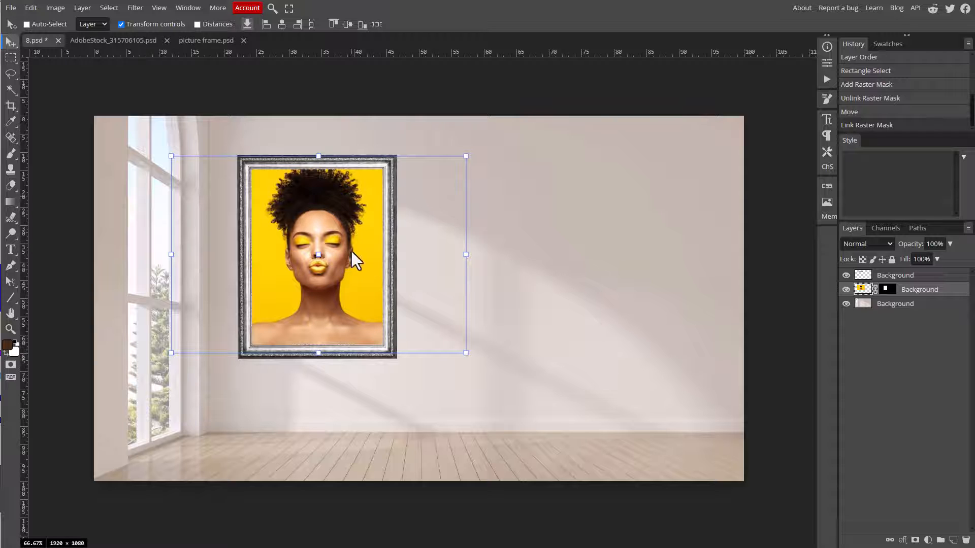
Duplicate the room background layer and move the copy to the top of the layer stack.
click(883, 305)
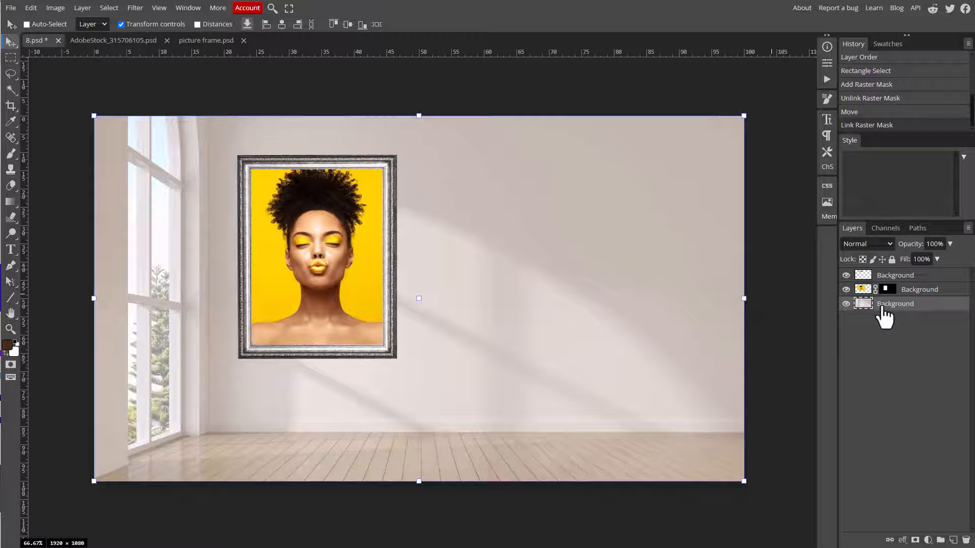
key(ctrl)
key(ctrl+j)
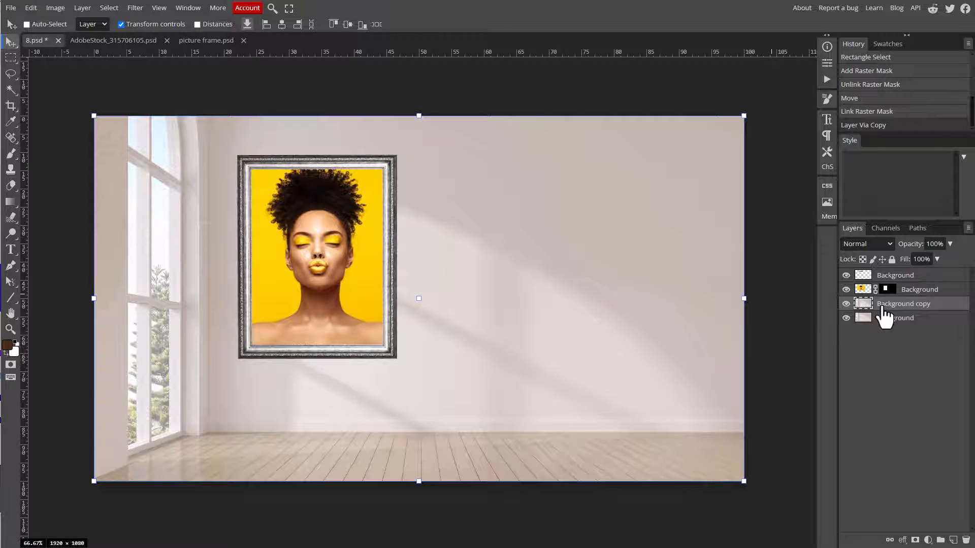
drag(883, 307, 883, 273)
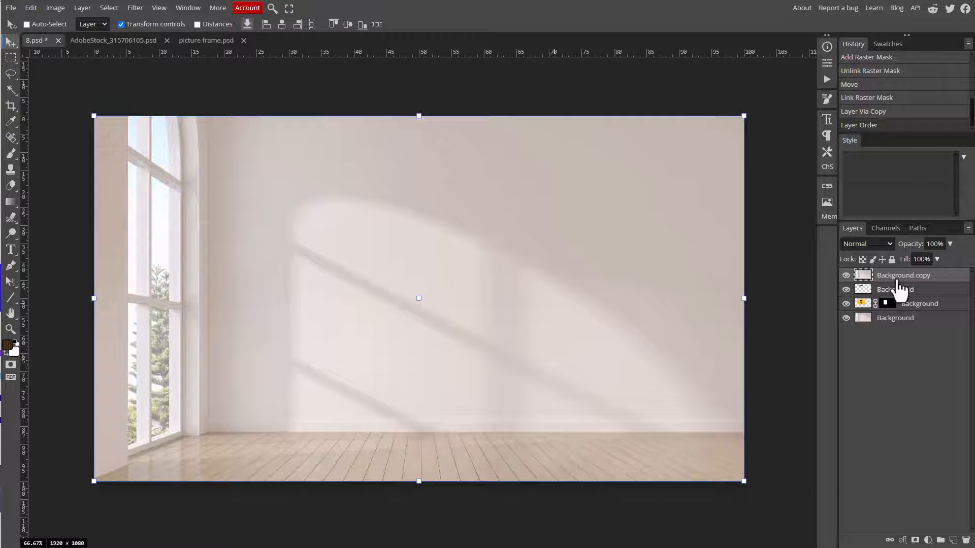
Hide the background copy, load the frame layer's outline as a selection, and add its interior with a rectangular selection.
click(846, 275)
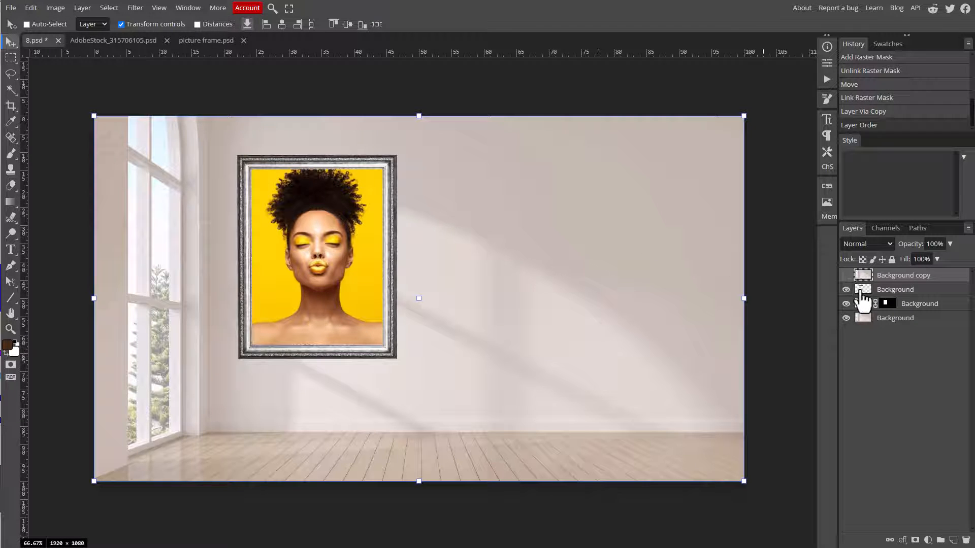
key(ctrl)
ctrl+click(863, 291)
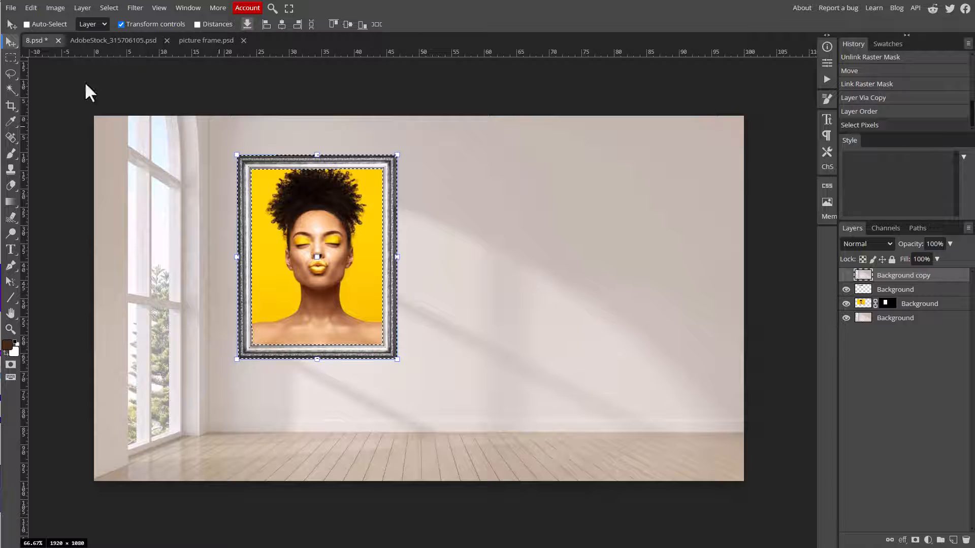
click(8, 61)
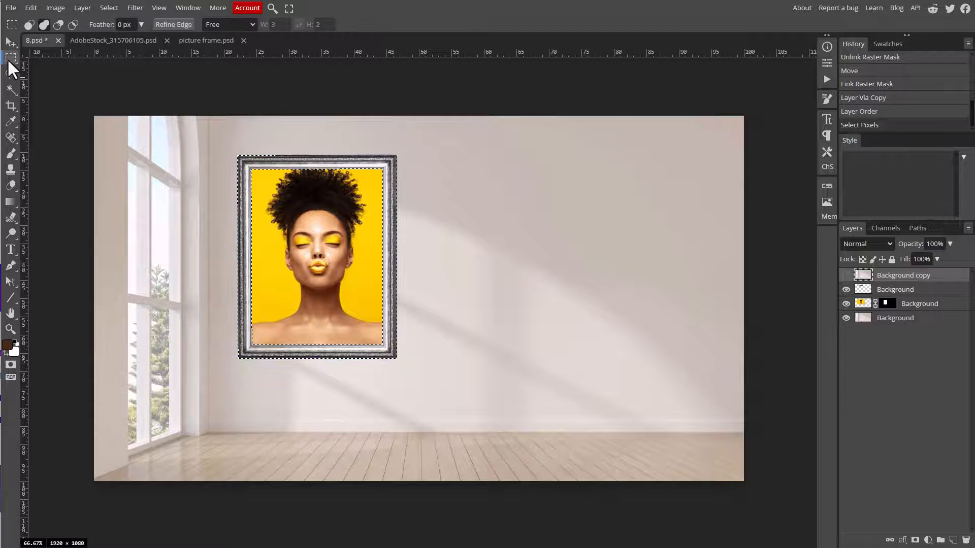
click(44, 28)
drag(249, 166, 388, 352)
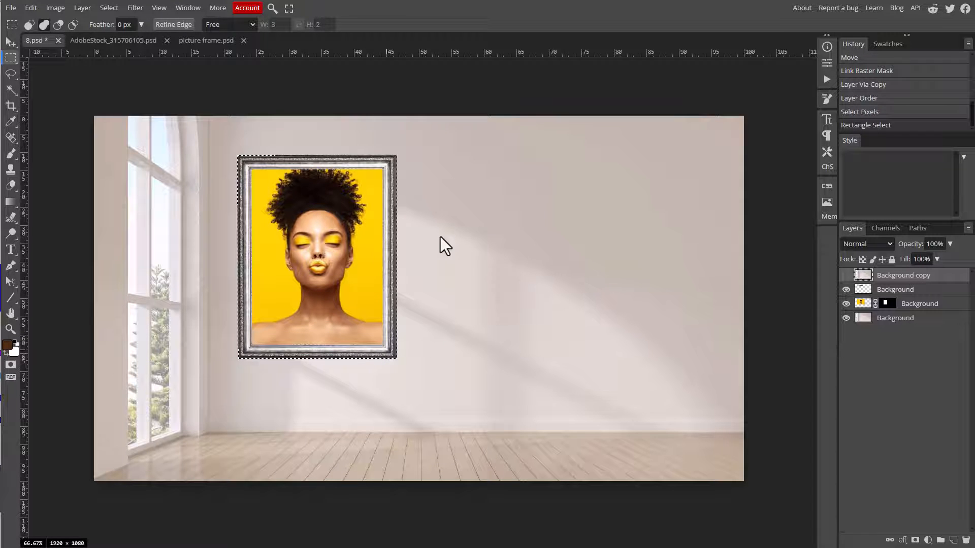
Copy the selected wall area from the background copy onto a new layer, and delete the full background copy.
click(846, 276)
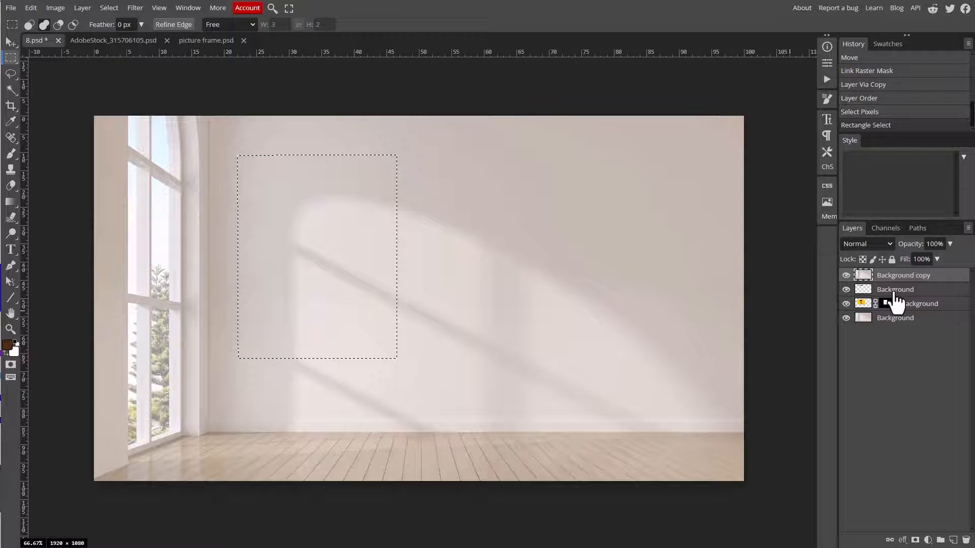
key(ctrl+j)
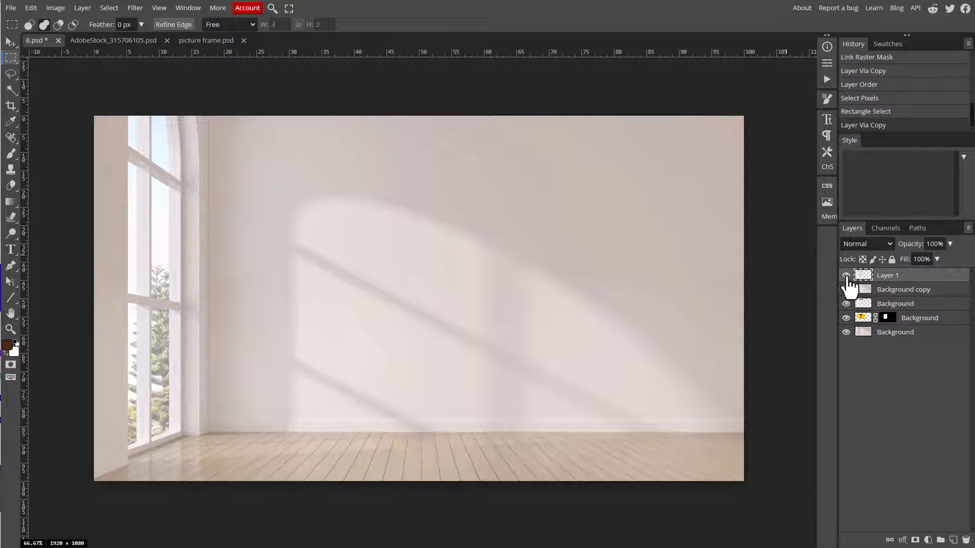
alt+click(846, 275)
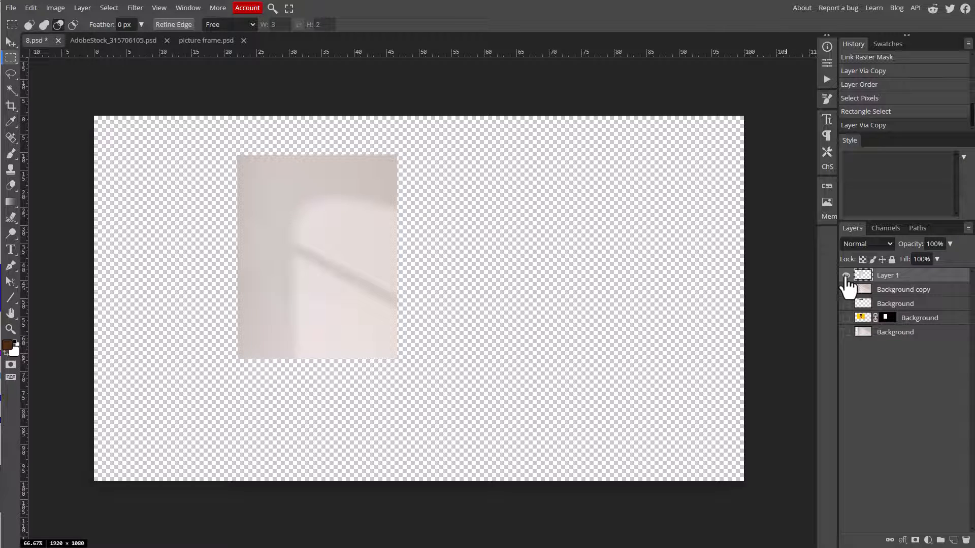
alt+click(846, 276)
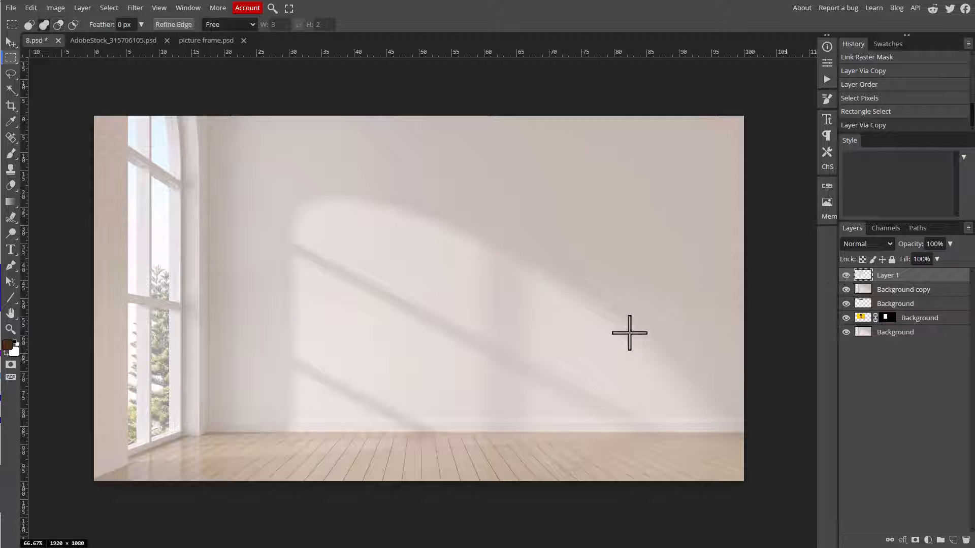
click(902, 294)
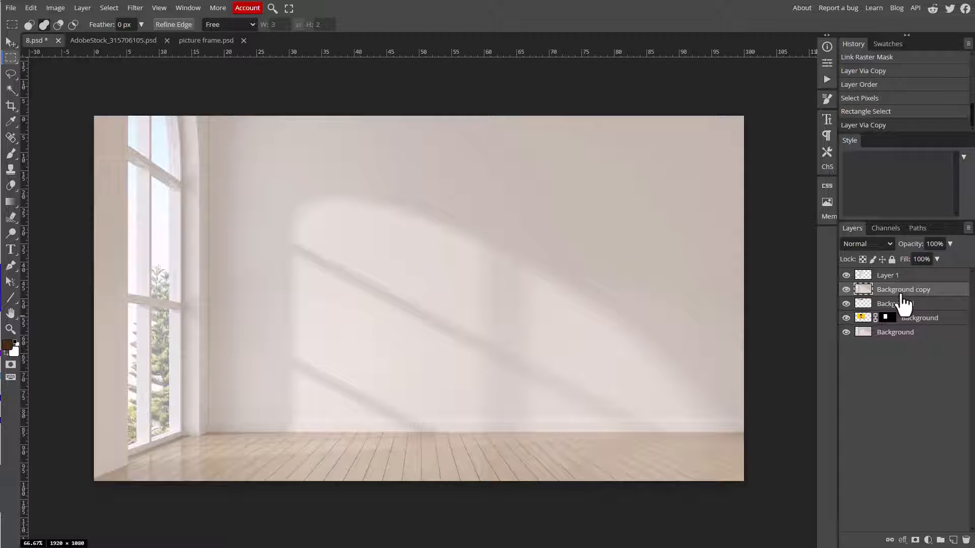
key(Delete)
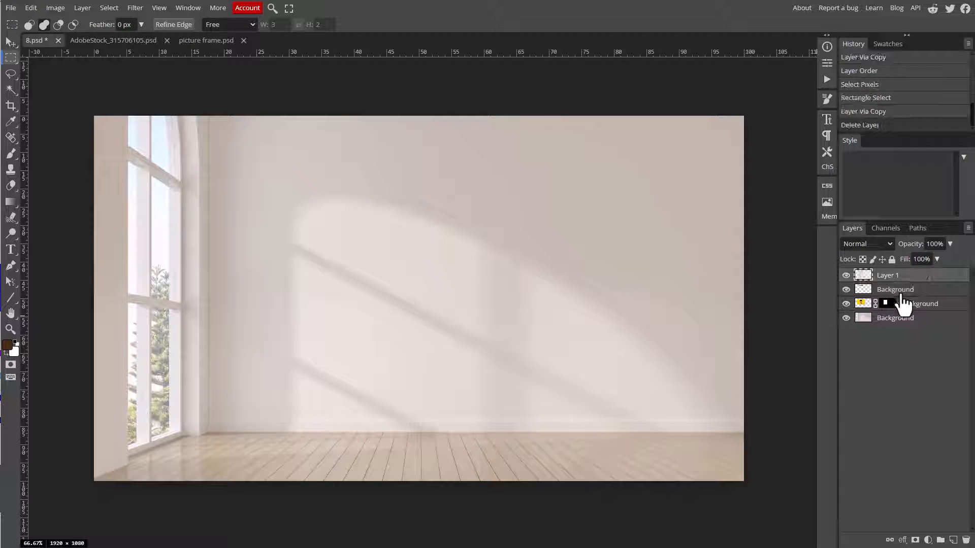
Compare the picture with Layer 1 hidden and at 38% opacity, and restore the layer to 100%.
click(846, 276)
click(846, 276)
click(846, 276)
click(846, 277)
click(949, 245)
drag(941, 258, 920, 260)
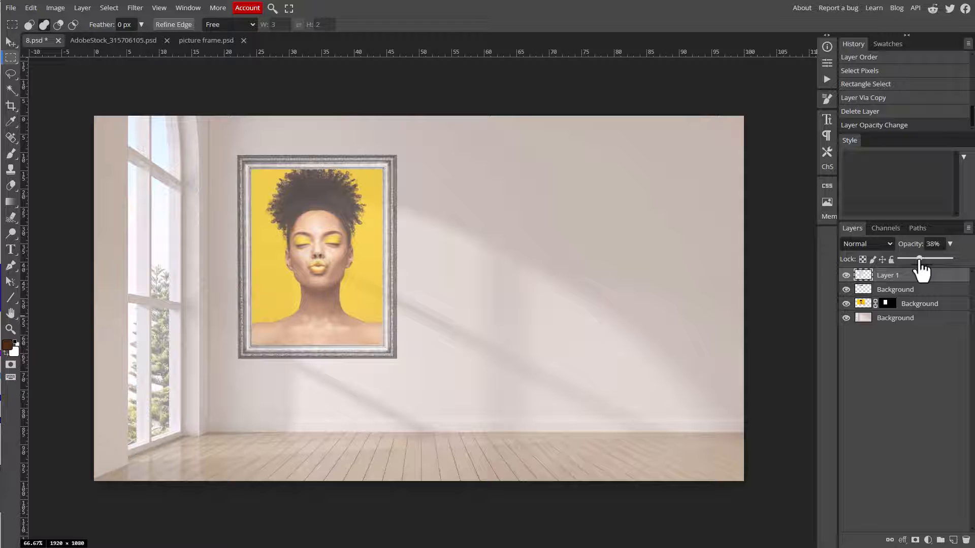
drag(920, 260, 969, 265)
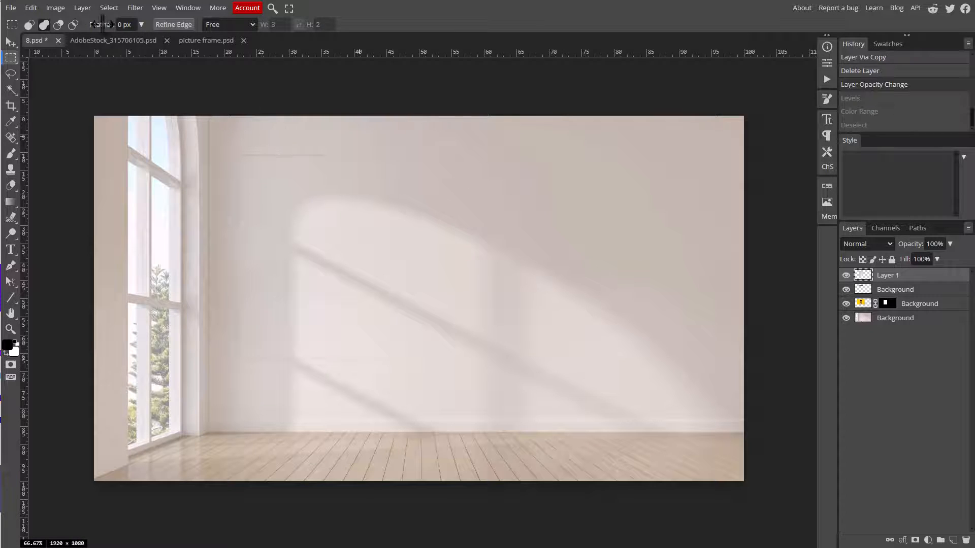
Apply Levels to Layer 1 with the black input level at 214 and the white input level at 255.
click(82, 8)
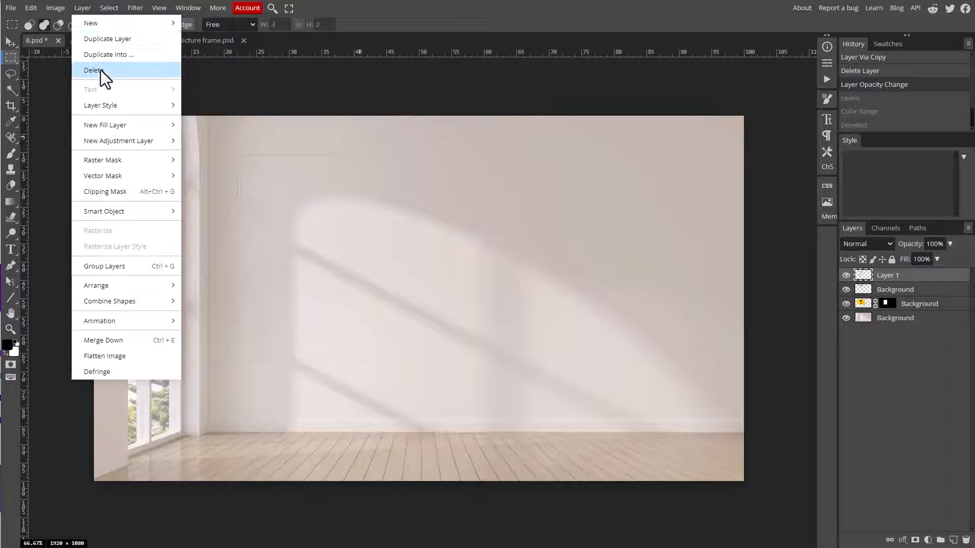
click(54, 8)
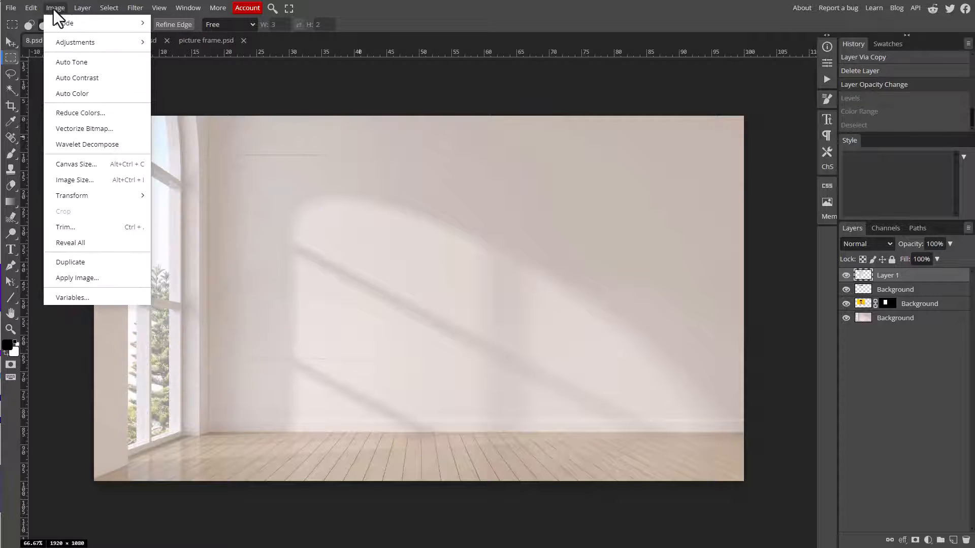
mouse_move(75, 44)
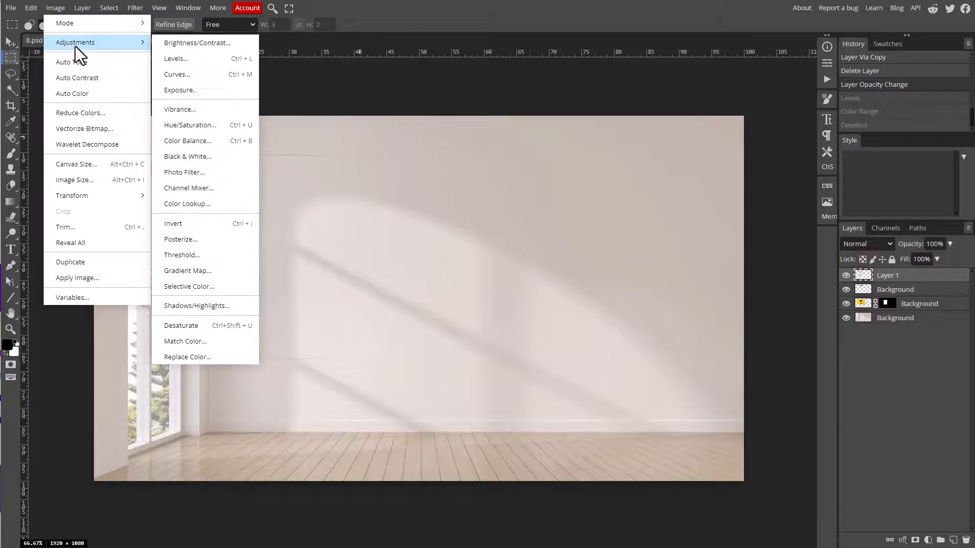
click(170, 59)
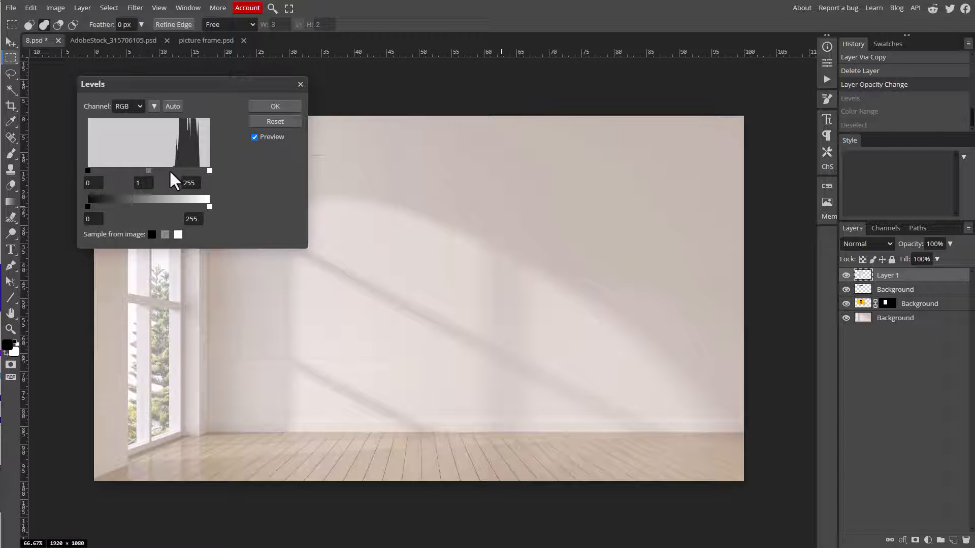
drag(209, 169, 192, 172)
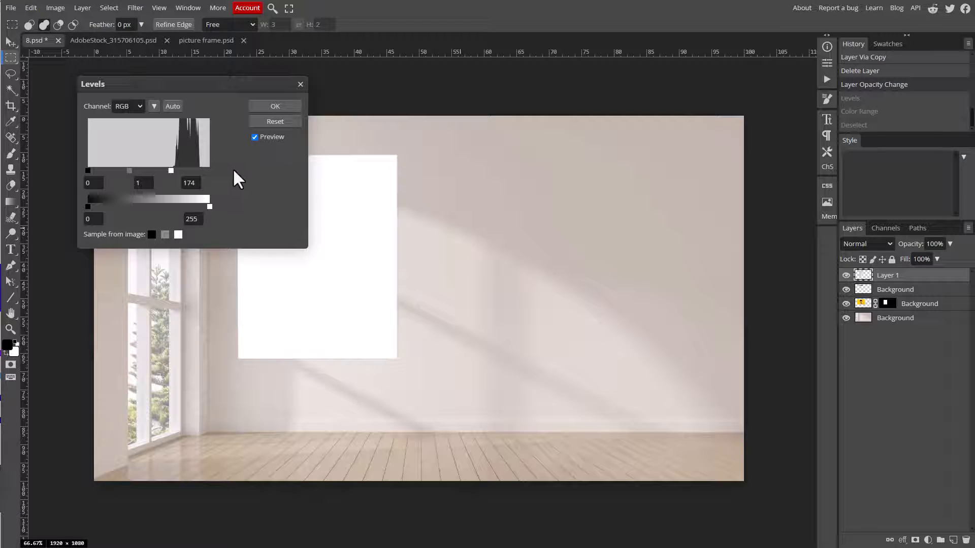
drag(172, 172, 209, 170)
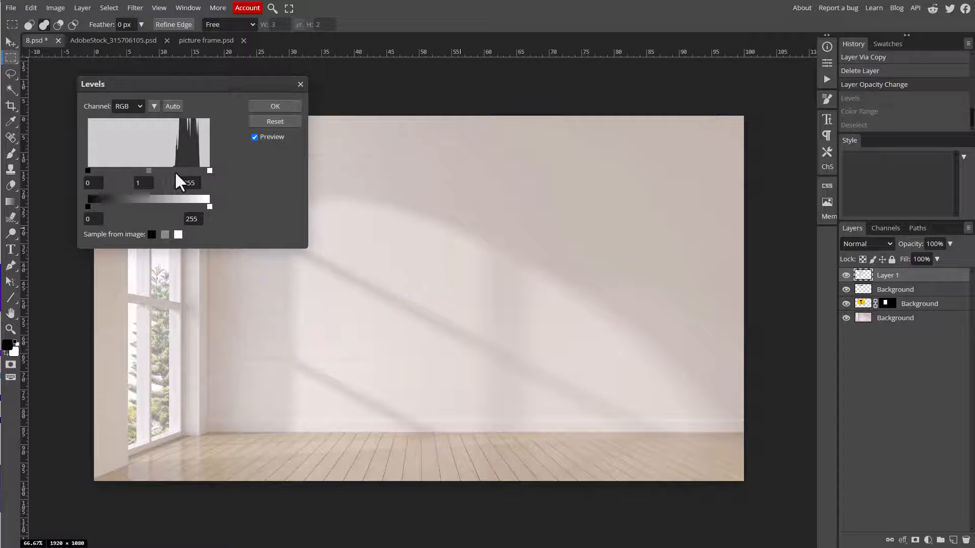
drag(88, 170, 61, 172)
drag(89, 171, 113, 185)
drag(125, 175, 185, 176)
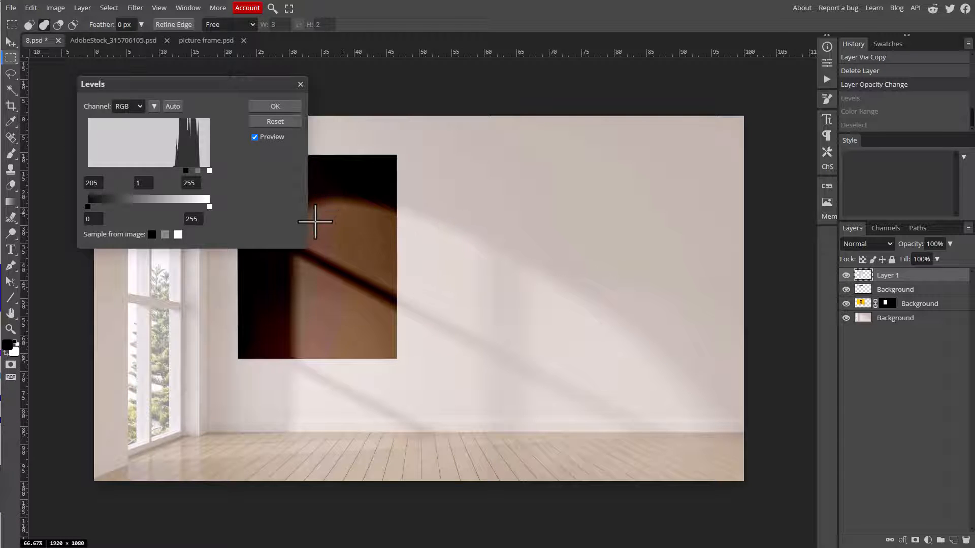
drag(185, 176, 190, 174)
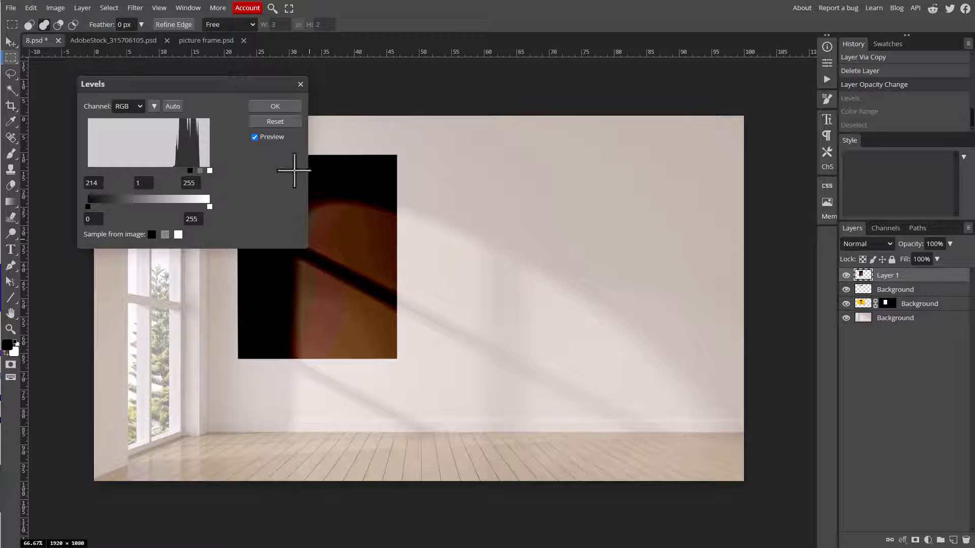
click(275, 106)
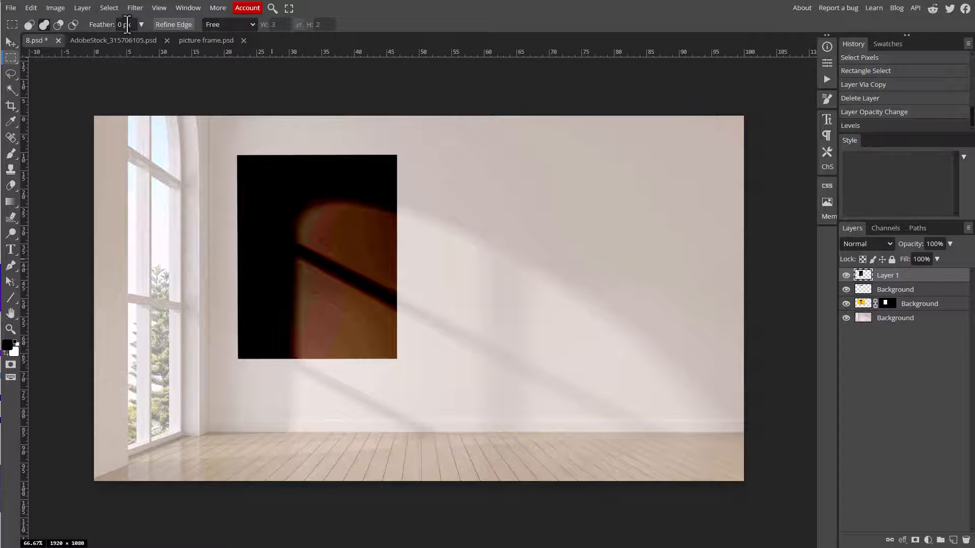
Compare the Shadows, Midtones, Highlights and Sampled Colors previews in Color Range, ending on Shadows.
click(108, 8)
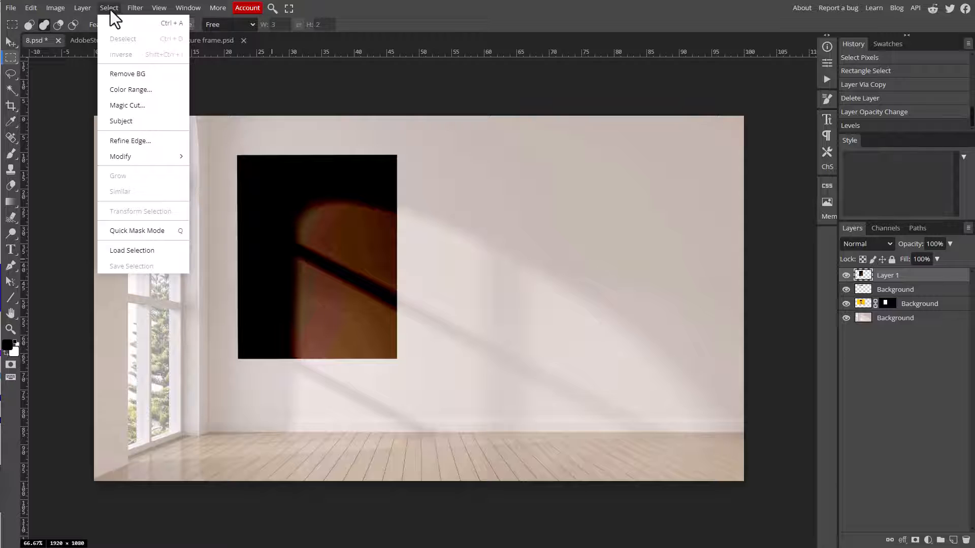
click(135, 90)
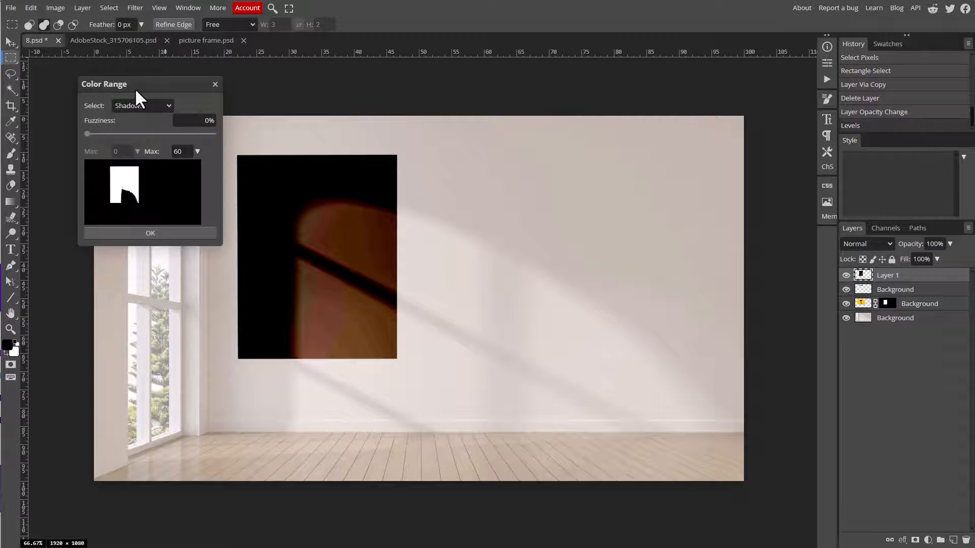
click(165, 105)
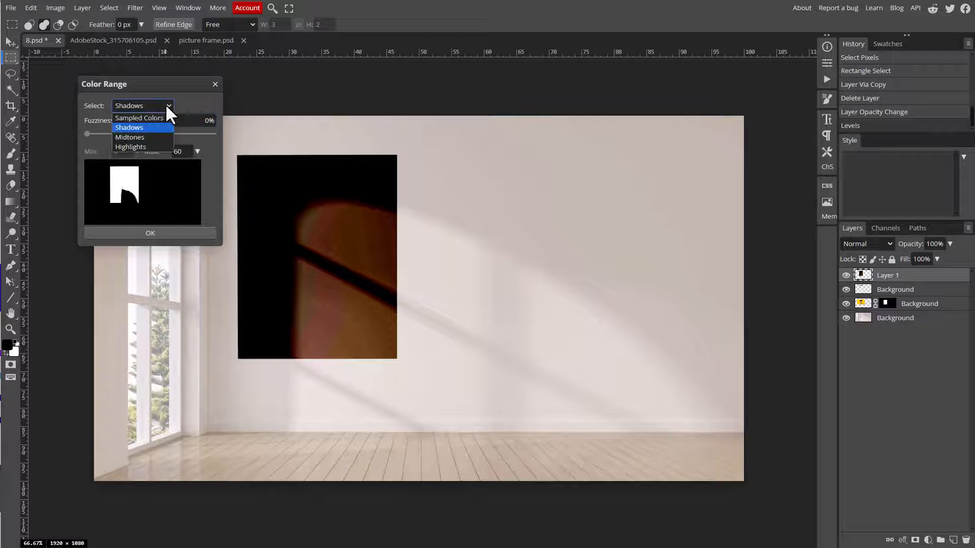
click(146, 127)
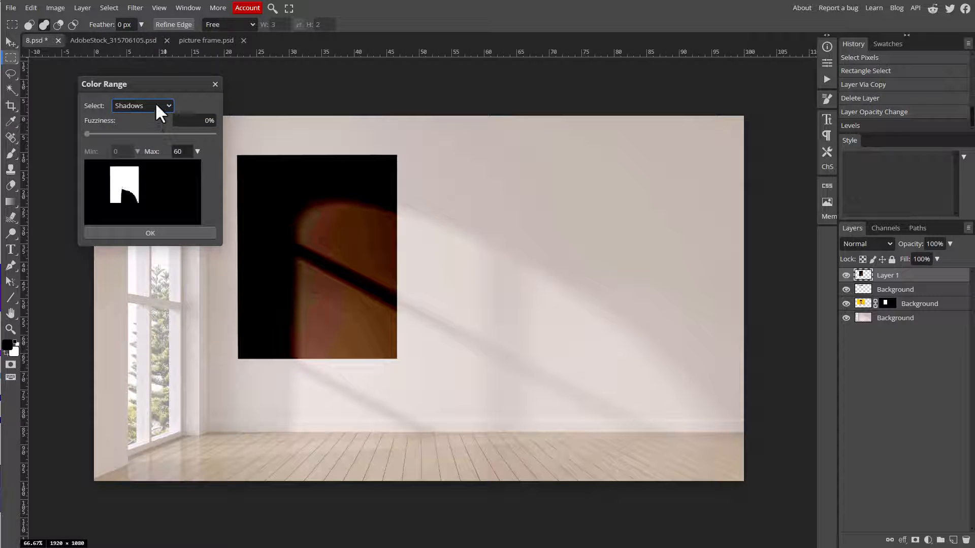
click(155, 104)
click(136, 145)
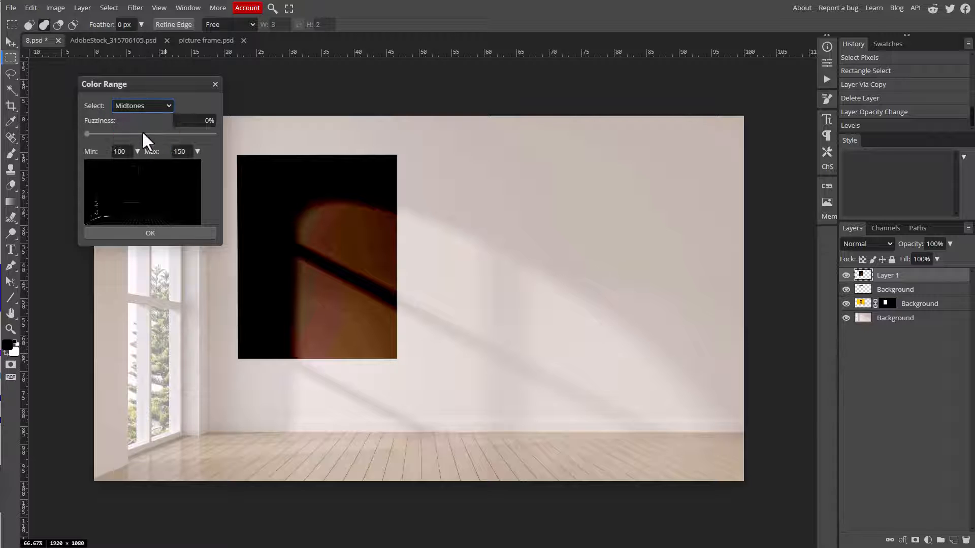
click(162, 103)
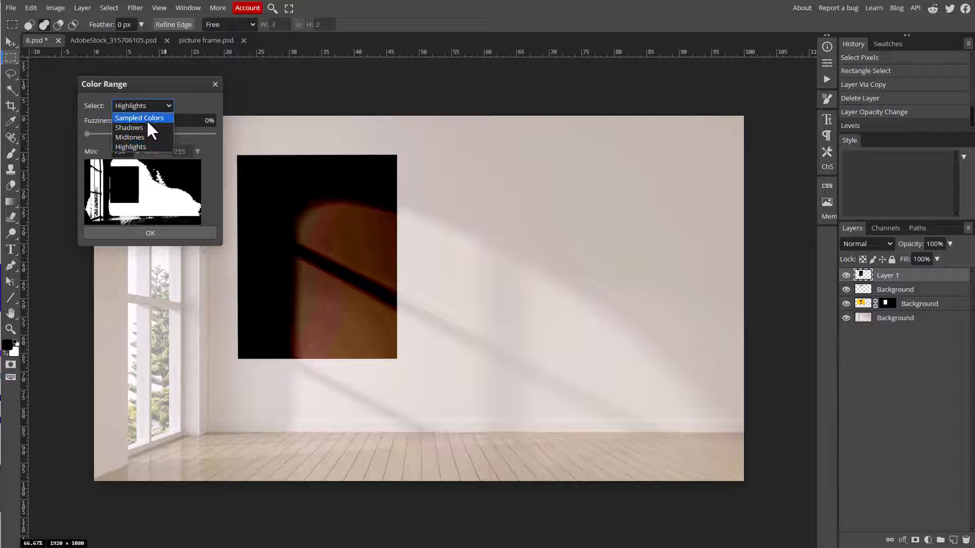
click(147, 120)
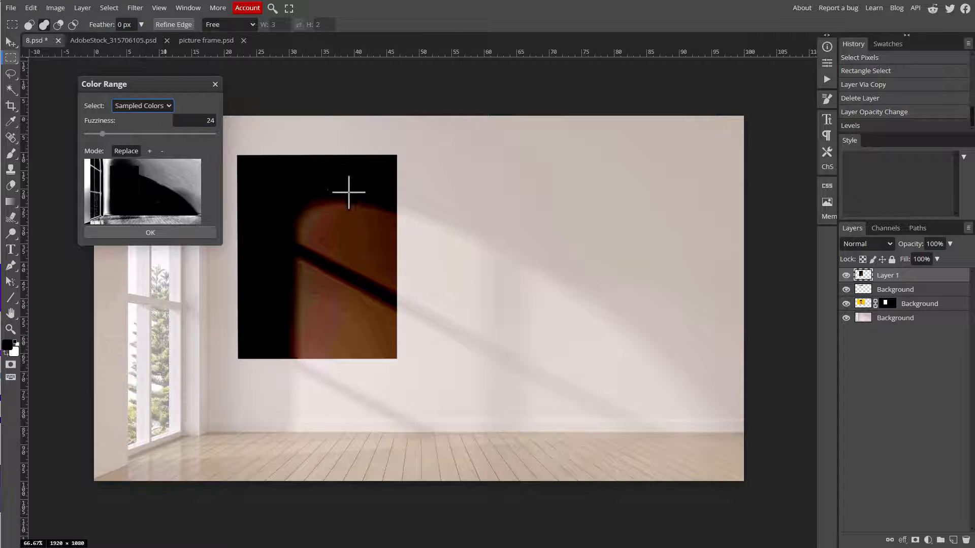
click(165, 107)
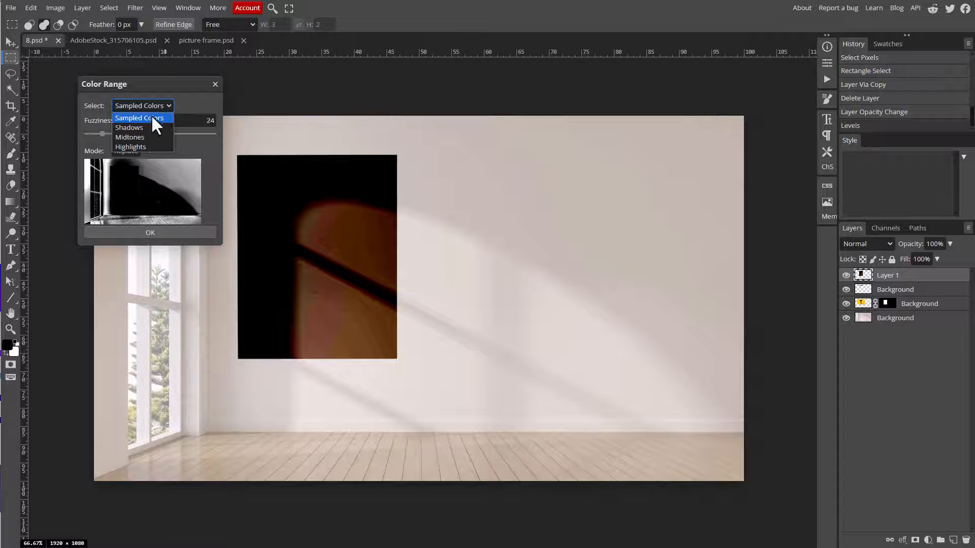
click(141, 128)
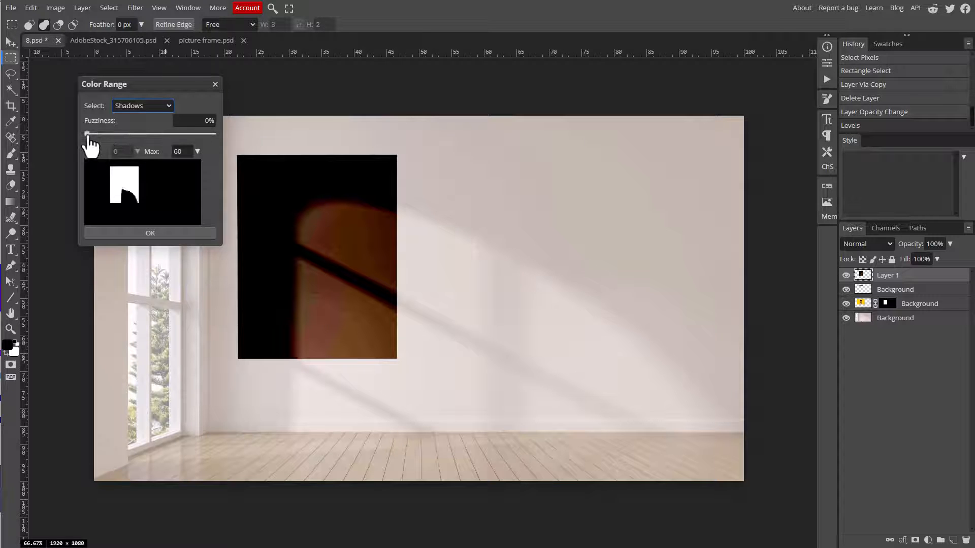
Try a Color Range shadow selection with fuzziness 0% and a maximum of 11, and clear the selection.
drag(87, 134, 43, 143)
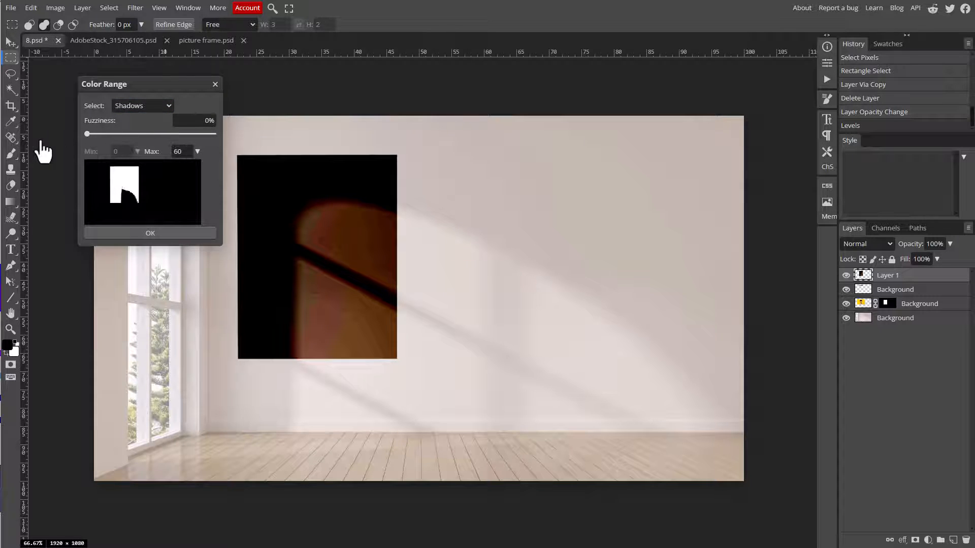
click(197, 152)
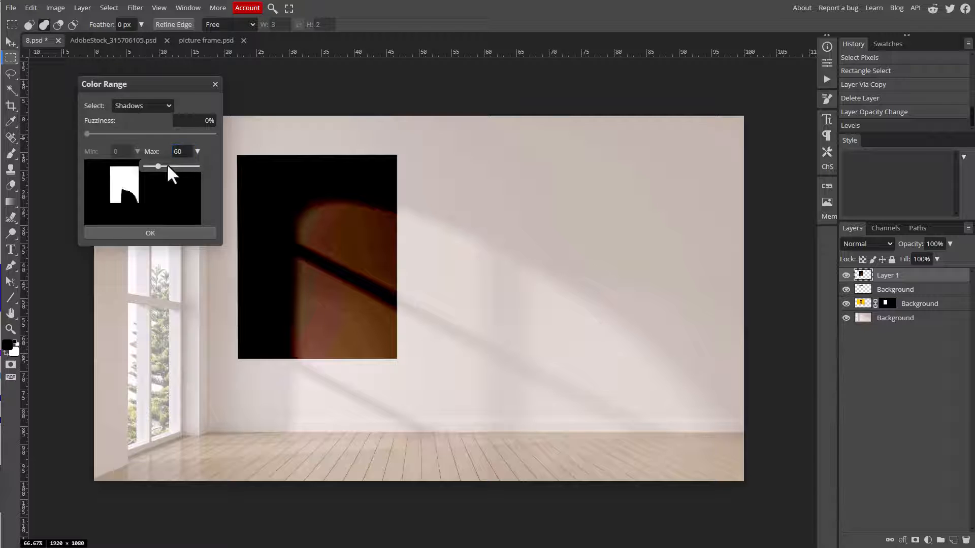
drag(158, 167, 199, 166)
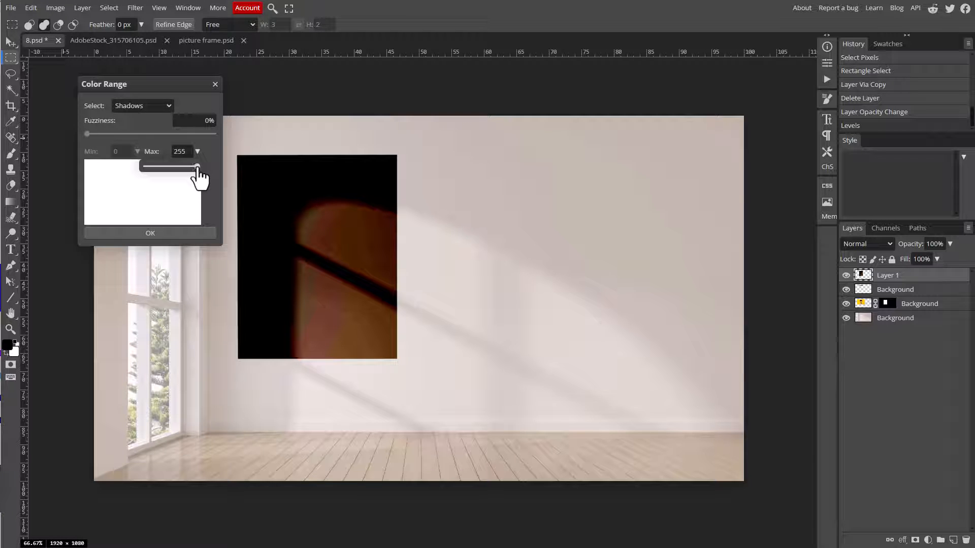
drag(198, 168, 137, 166)
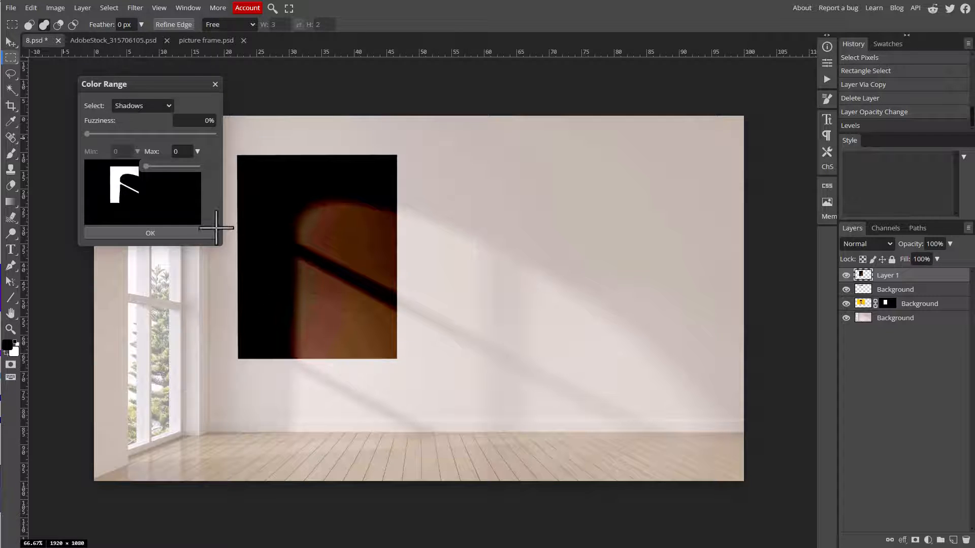
mouse_move(145, 166)
mouse_down()
mouse_move(215, 176)
mouse_move(142, 171)
mouse_move(149, 173)
mouse_up()
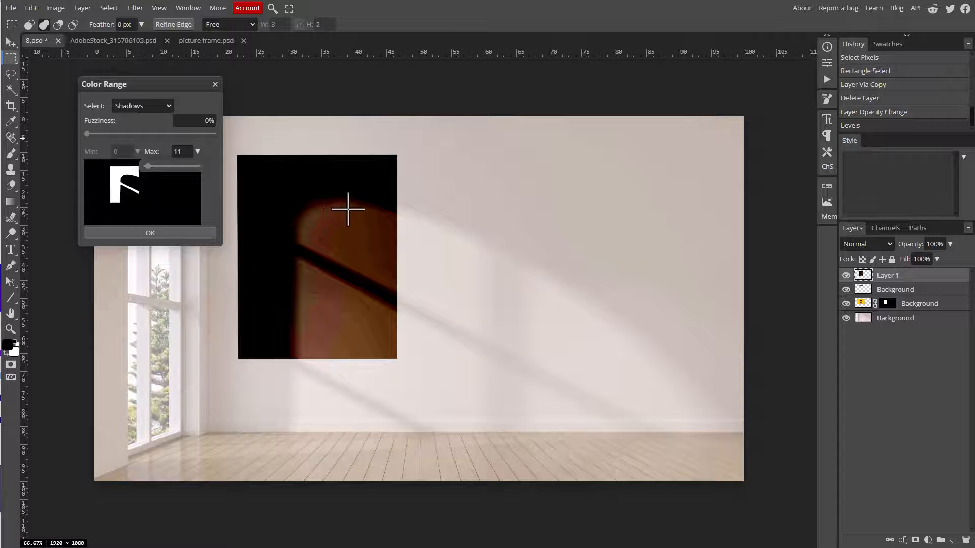
click(176, 235)
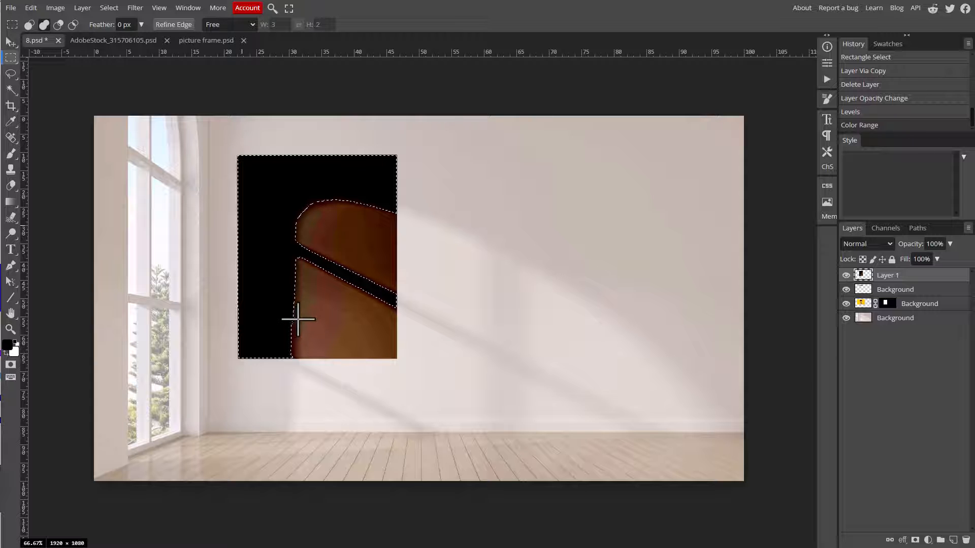
key(ctrl+d)
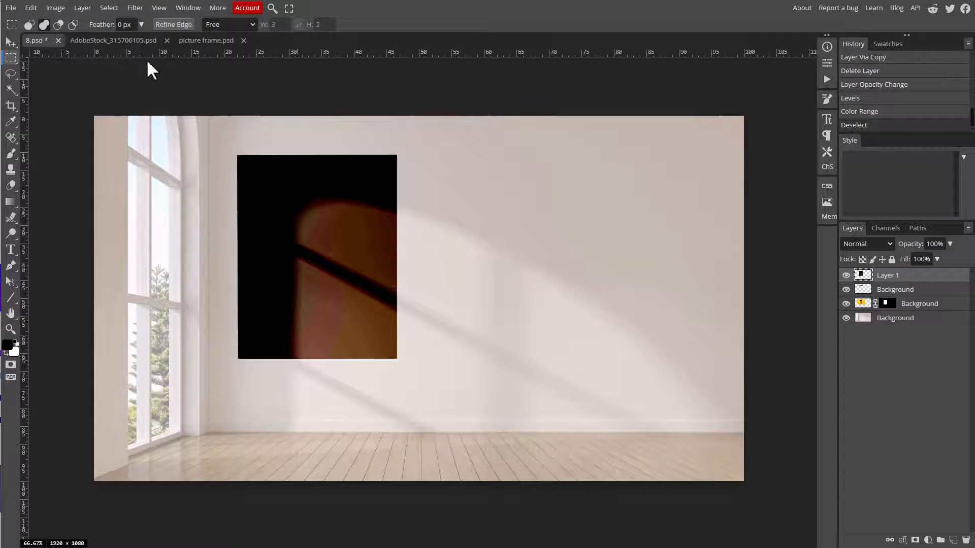
Select Layer 1's dark areas with Color Range set to Shadows, lowering the maximum until the window's light patches are excluded.
click(109, 7)
click(131, 89)
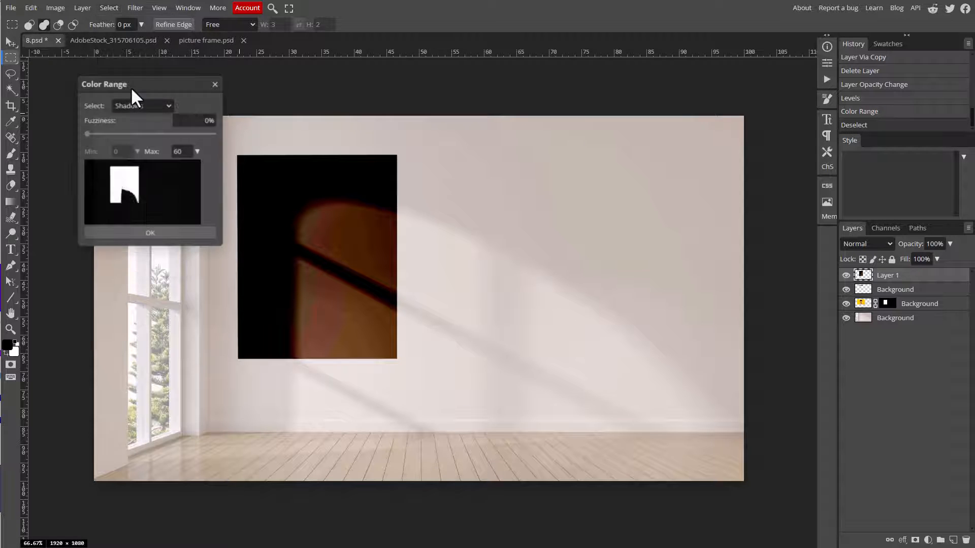
click(197, 151)
drag(158, 167, 150, 173)
click(151, 232)
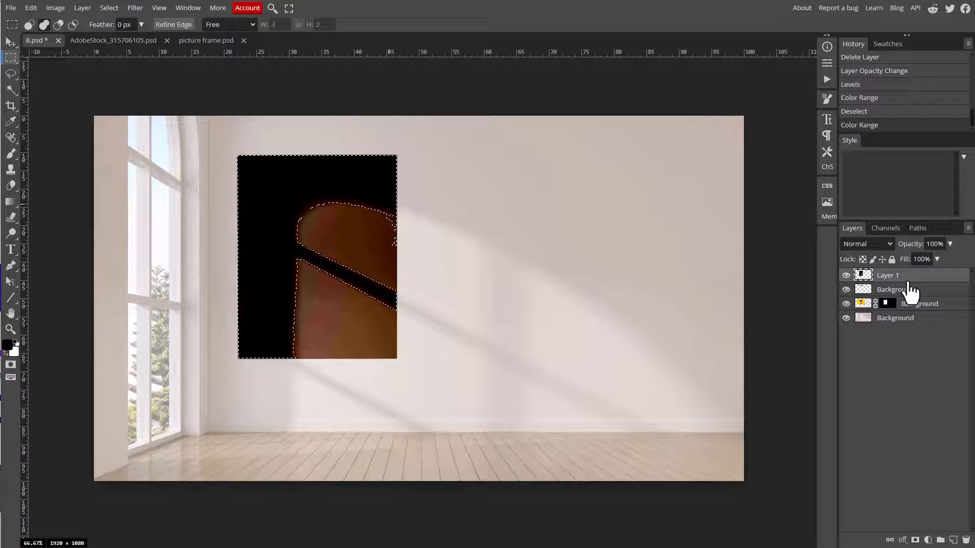
Copy the selected shadow area onto a new layer, and delete Layer 1.
key(ctrl+j)
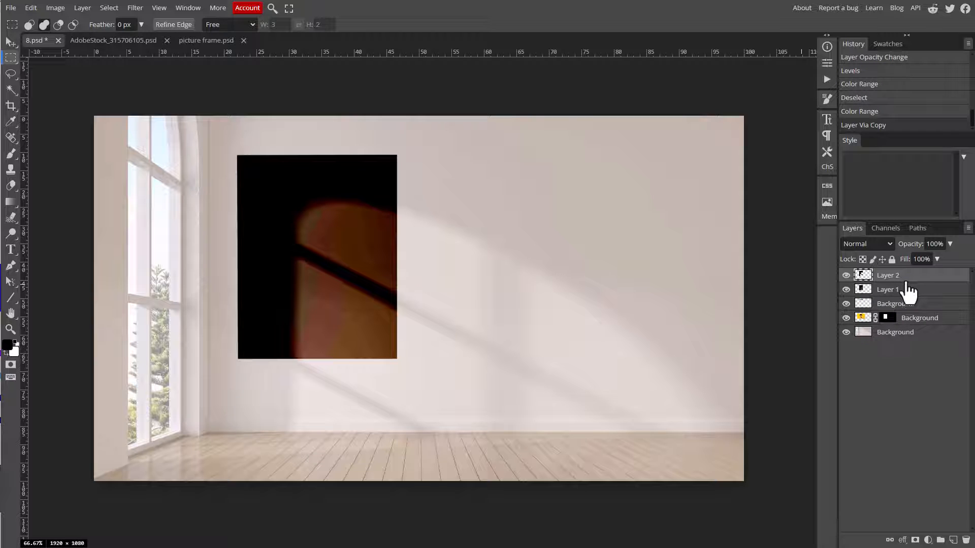
click(846, 289)
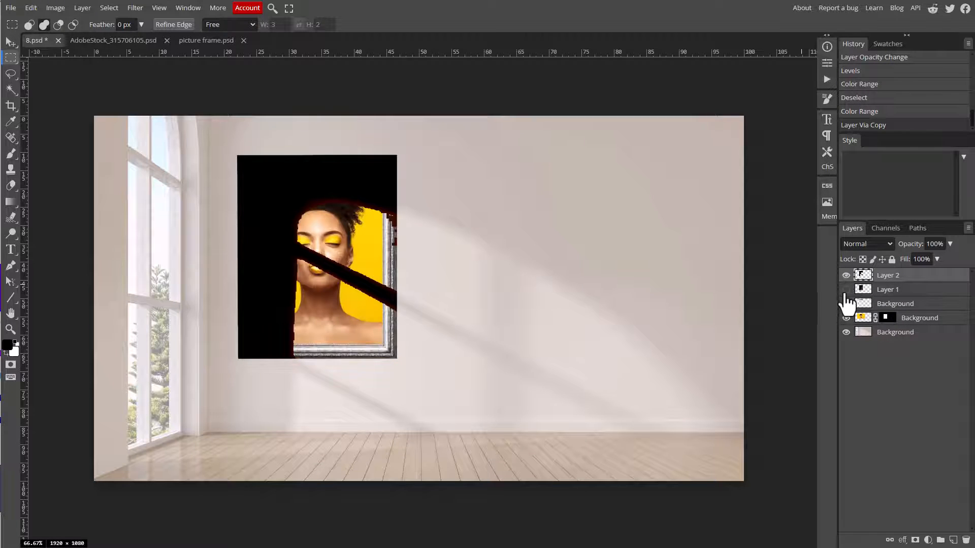
click(890, 290)
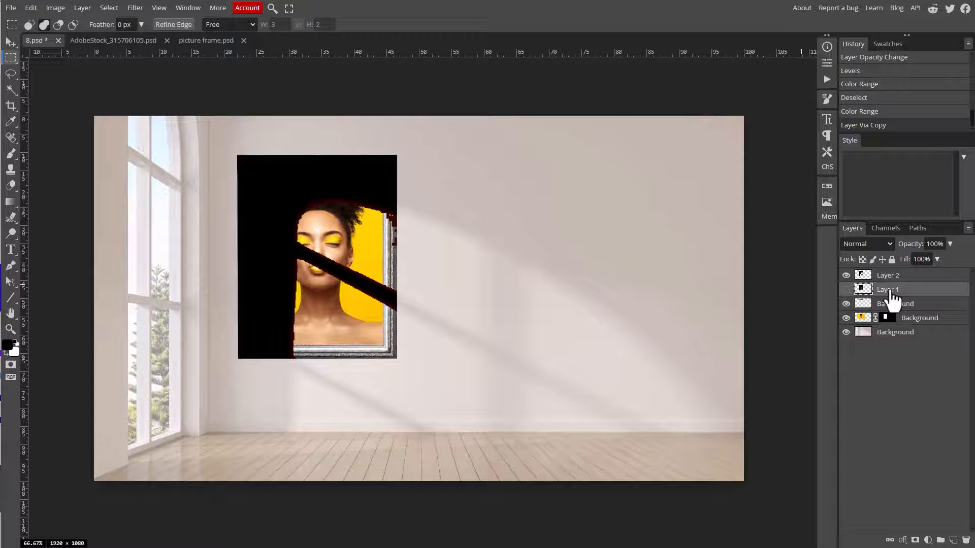
key(Delete)
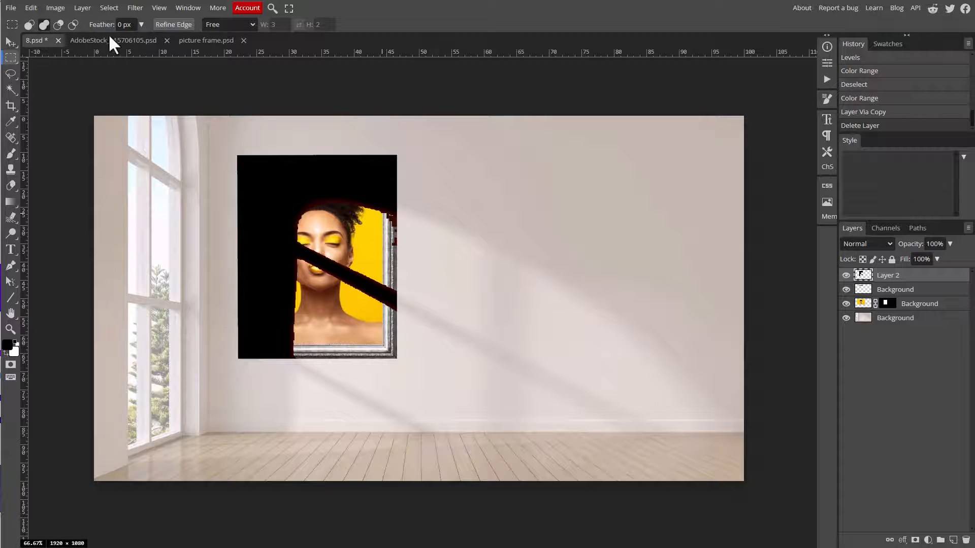
Soften the shadow on Layer 2 with a Gaussian Blur of 6.8 px radius.
click(125, 5)
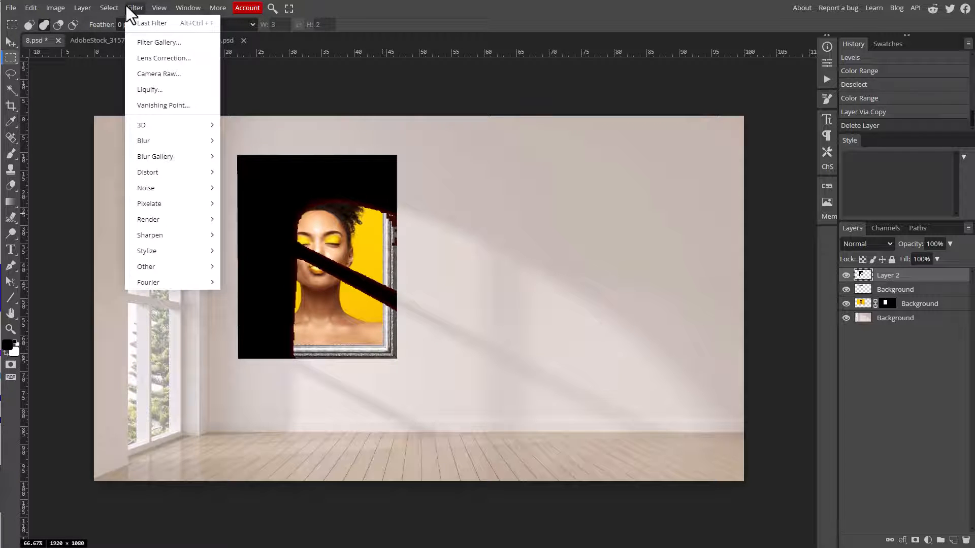
mouse_move(155, 143)
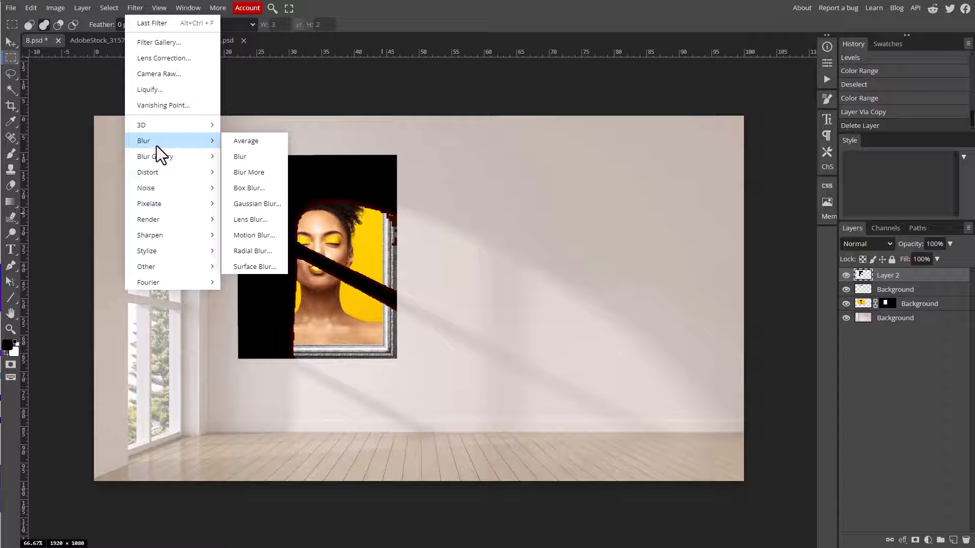
click(243, 203)
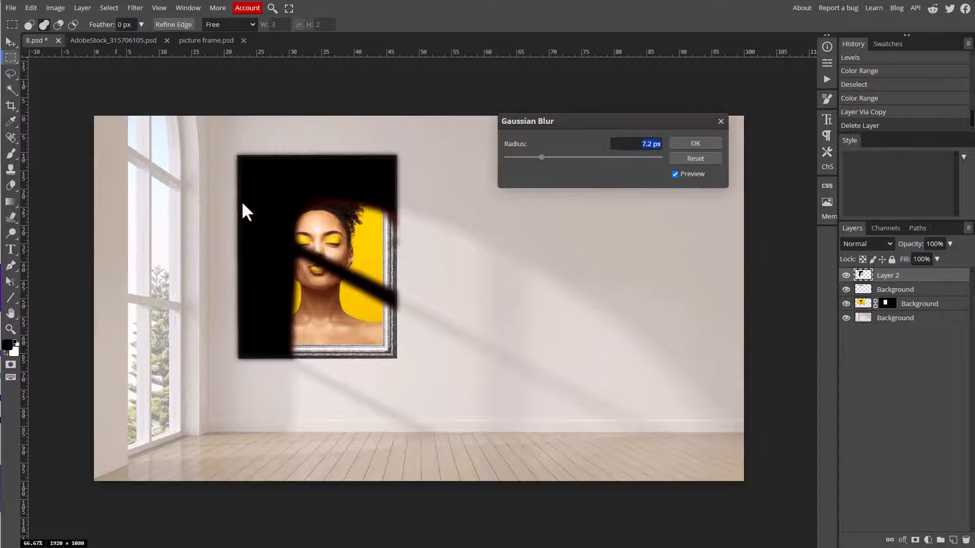
drag(542, 156, 519, 157)
drag(513, 158, 540, 157)
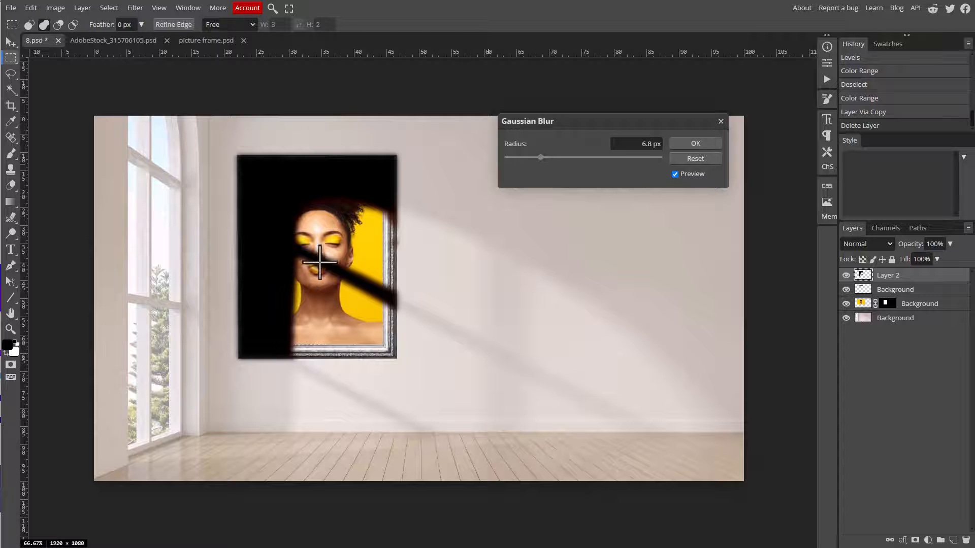
click(696, 144)
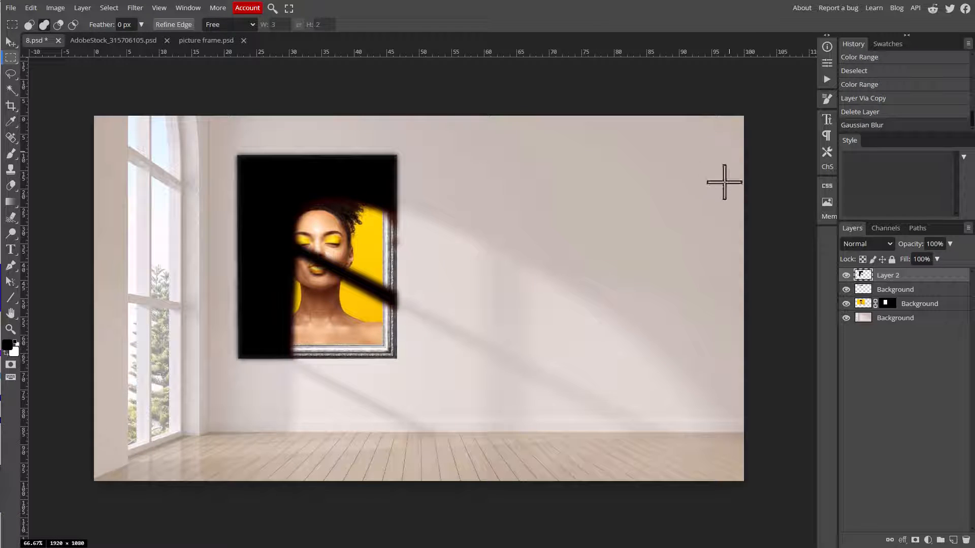
Reduce Layer 2's opacity to 13%, and compare the picture with the shadow hidden and shown.
click(950, 244)
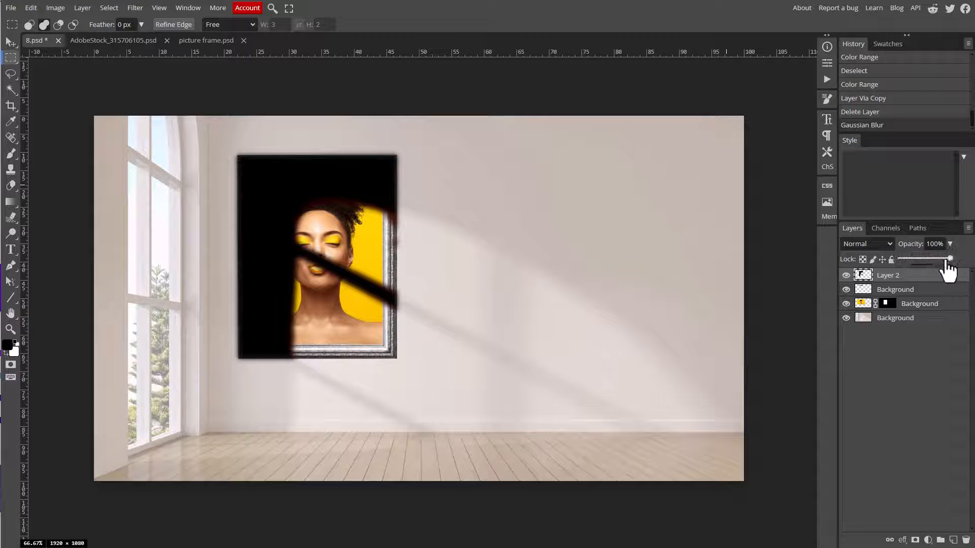
drag(951, 258, 908, 275)
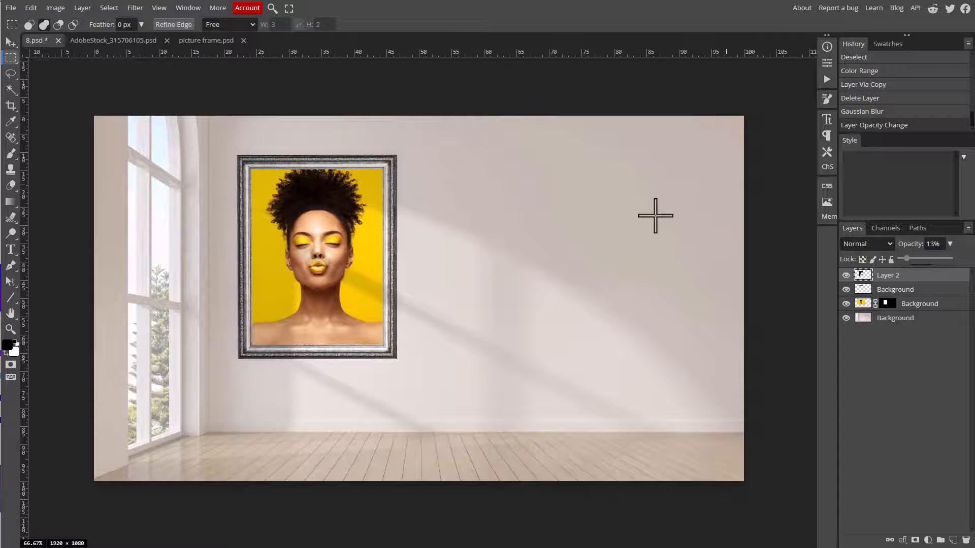
click(846, 275)
click(846, 275)
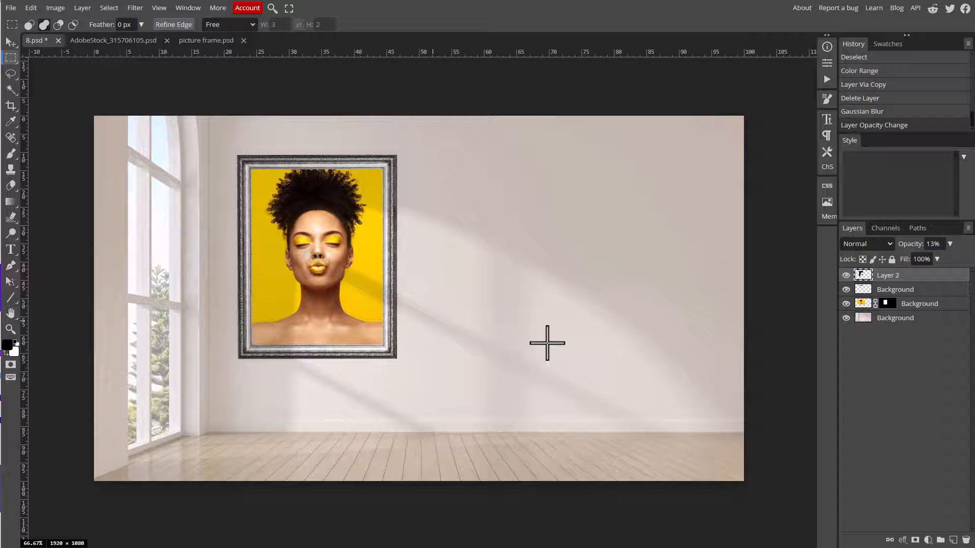
Rename the frame's layer as "frame", and briefly hide and show the masked photo layer to check it.
click(906, 290)
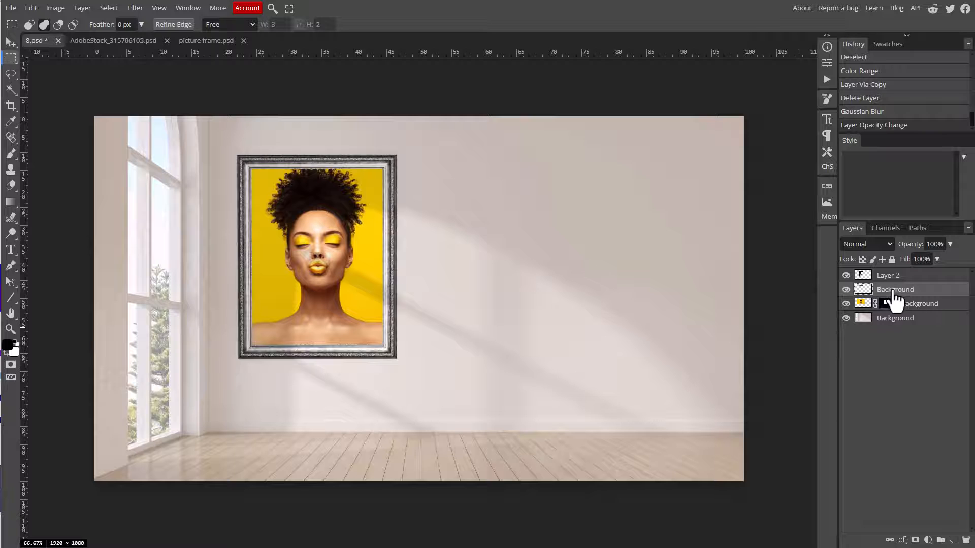
double_click(890, 293)
text(frame)
key(Return)
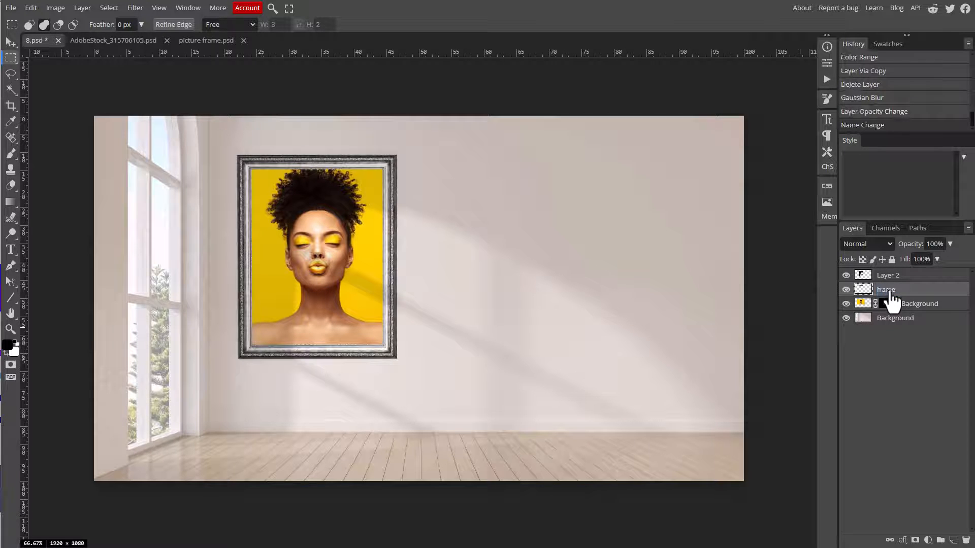
click(846, 303)
click(846, 303)
Add a Drop Shadow to the frame layer with 100% opacity, 26 px distance, 31% spread and a 150° angle.
click(903, 541)
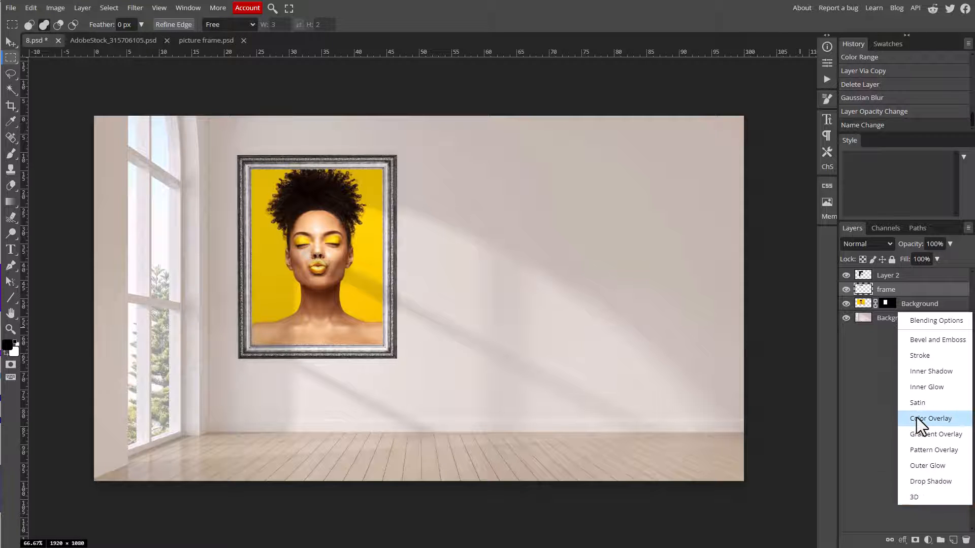
click(928, 482)
drag(233, 93, 597, 78)
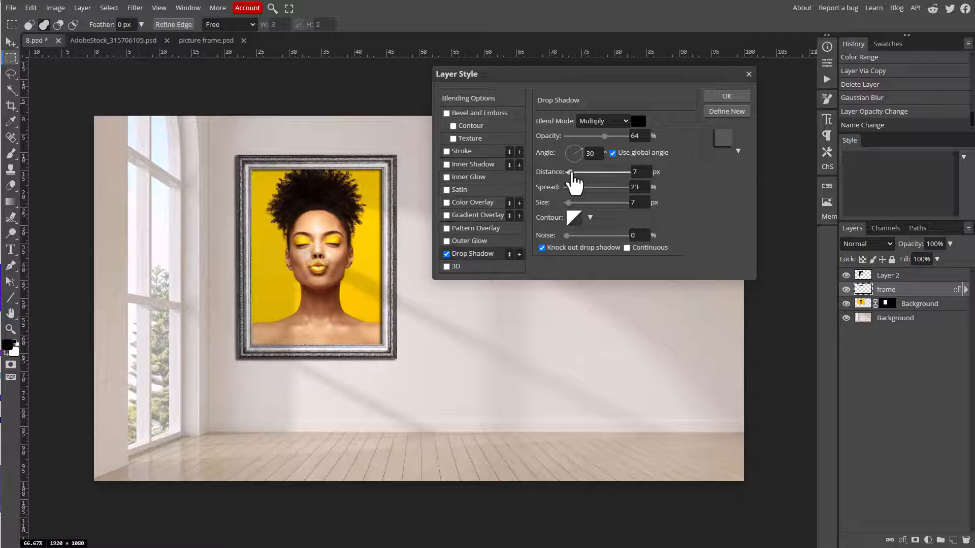
drag(605, 136, 628, 136)
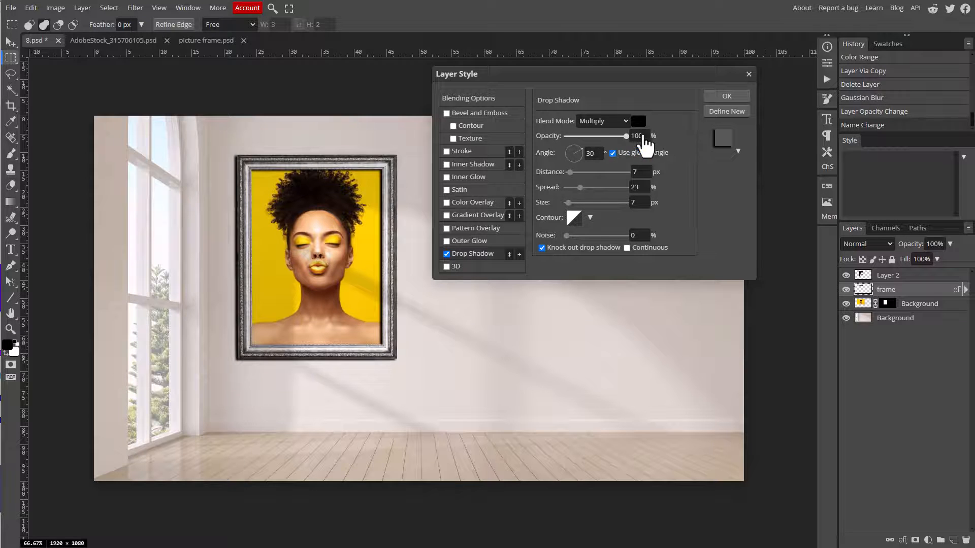
drag(570, 172, 593, 189)
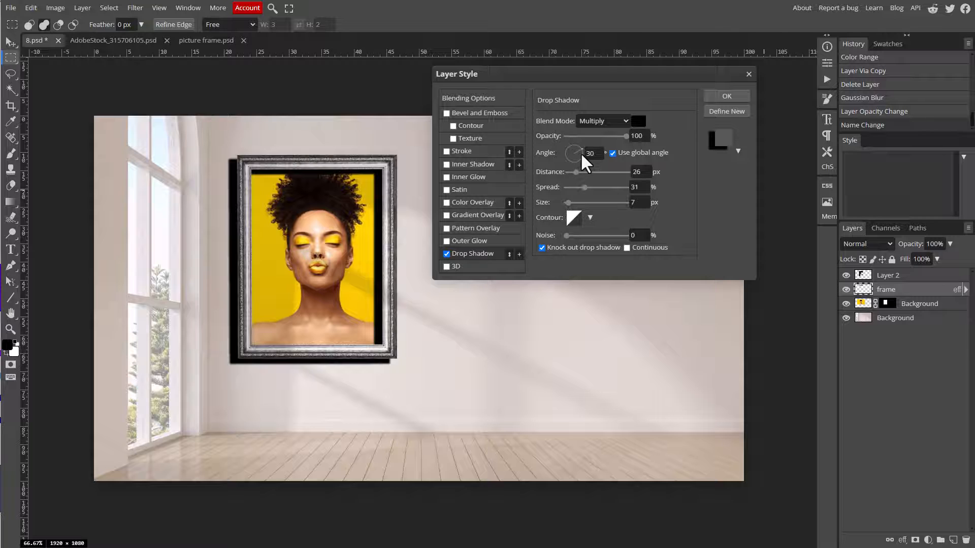
mouse_move(573, 153)
mouse_down()
mouse_move(583, 150)
mouse_move(564, 149)
mouse_up()
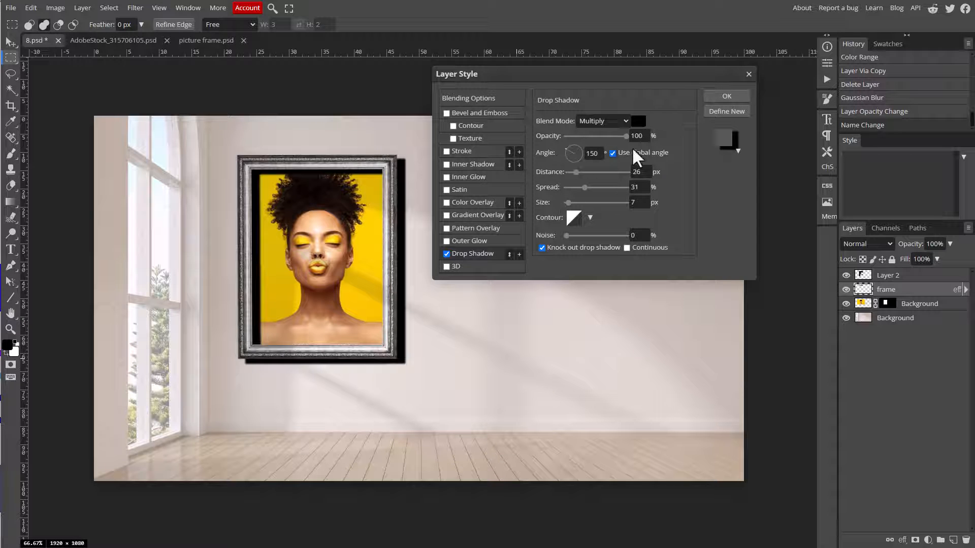
Soften the frame's drop shadow to 61% opacity, 2 px distance and 7% spread, and apply the layer style.
drag(626, 136, 603, 138)
drag(576, 172, 569, 173)
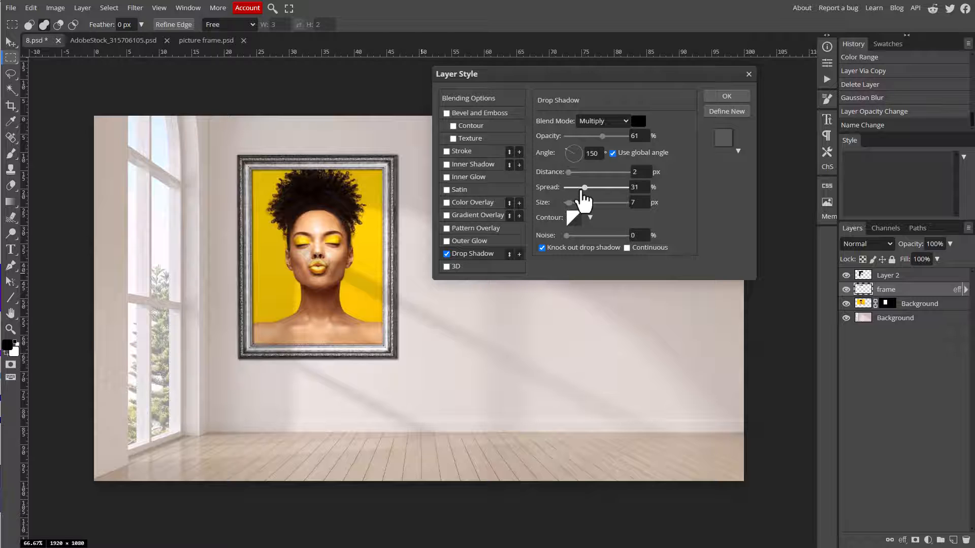
click(584, 189)
drag(585, 189, 570, 187)
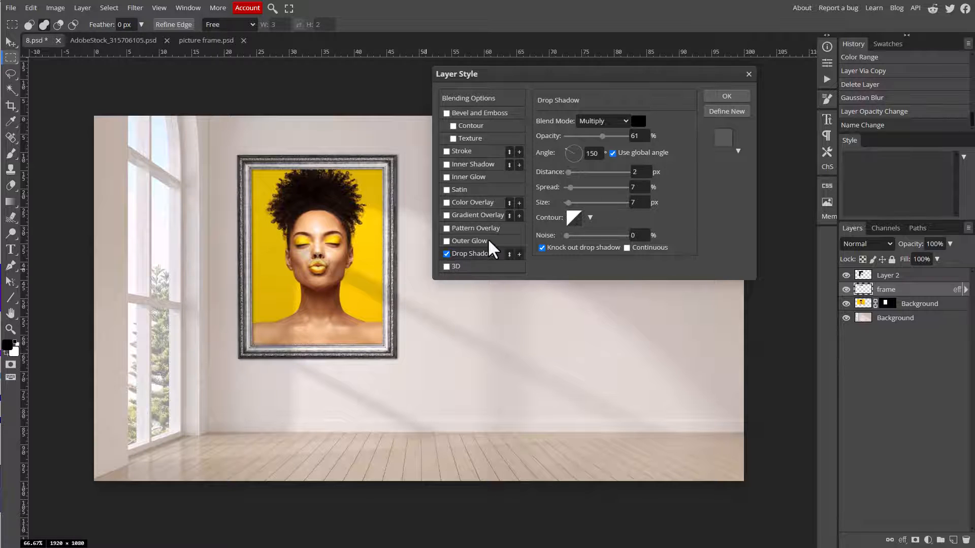
click(725, 97)
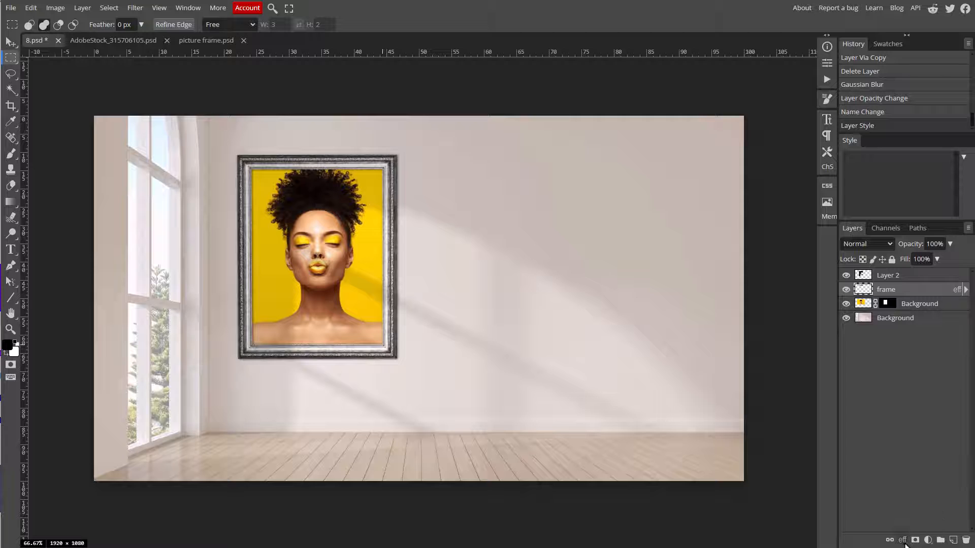
Try converting the frame's drop shadow effect into a separate layer, and undo the conversion.
click(965, 292)
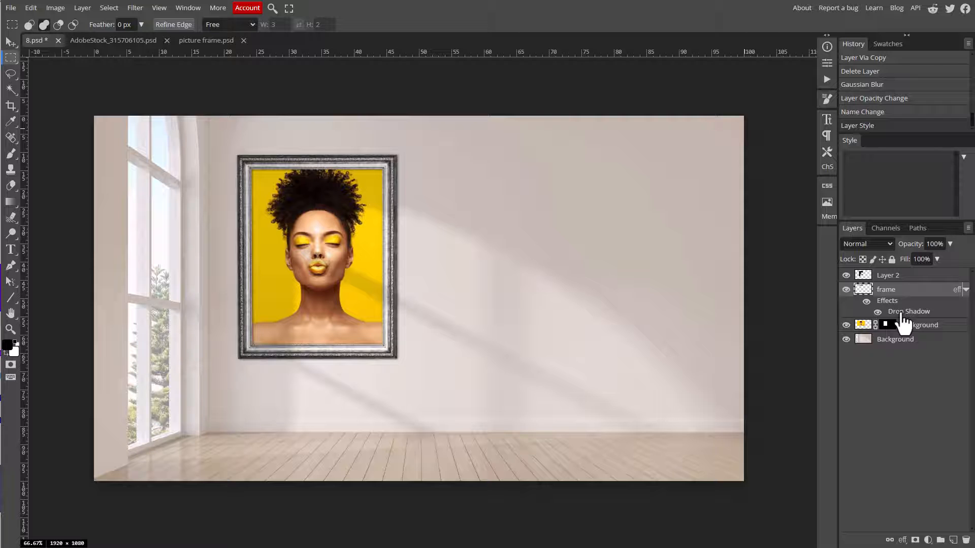
right_click(923, 312)
click(931, 301)
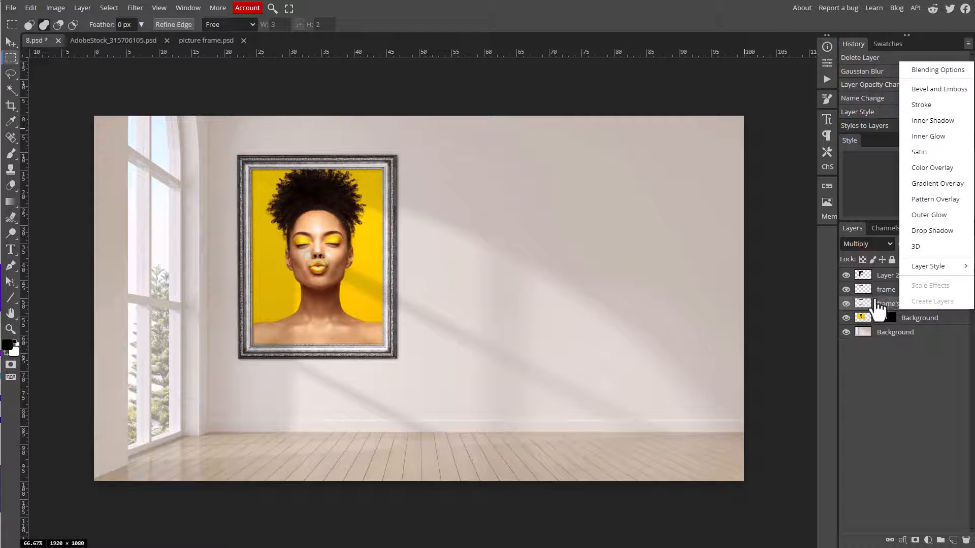
click(922, 402)
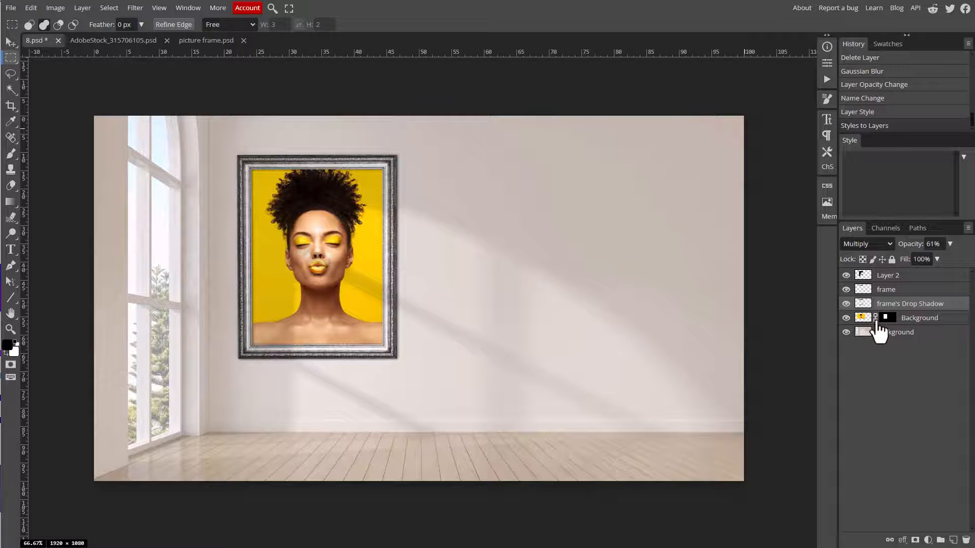
key(ctrl+z)
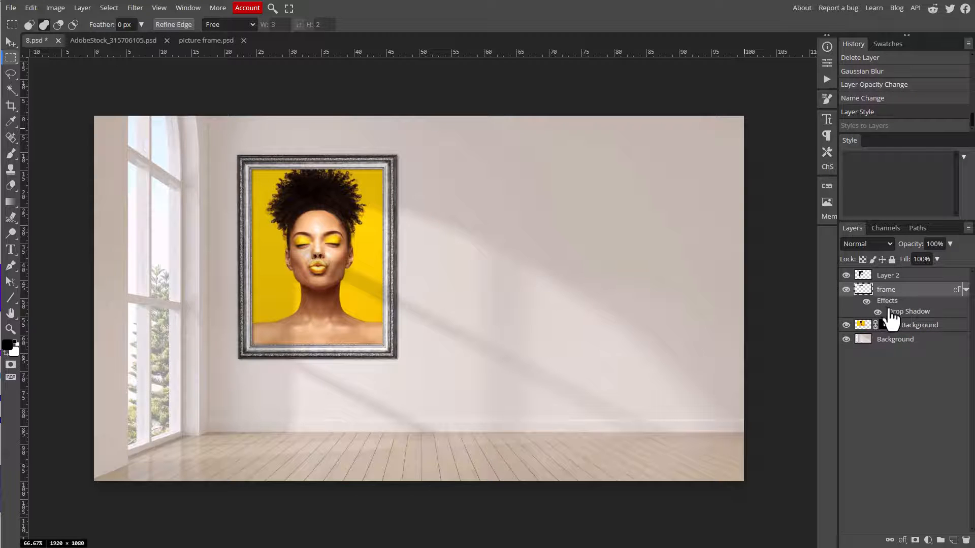
Convert the frame's drop shadow effect into its own layer, and compare the picture with that shadow hidden and shown.
right_click(893, 312)
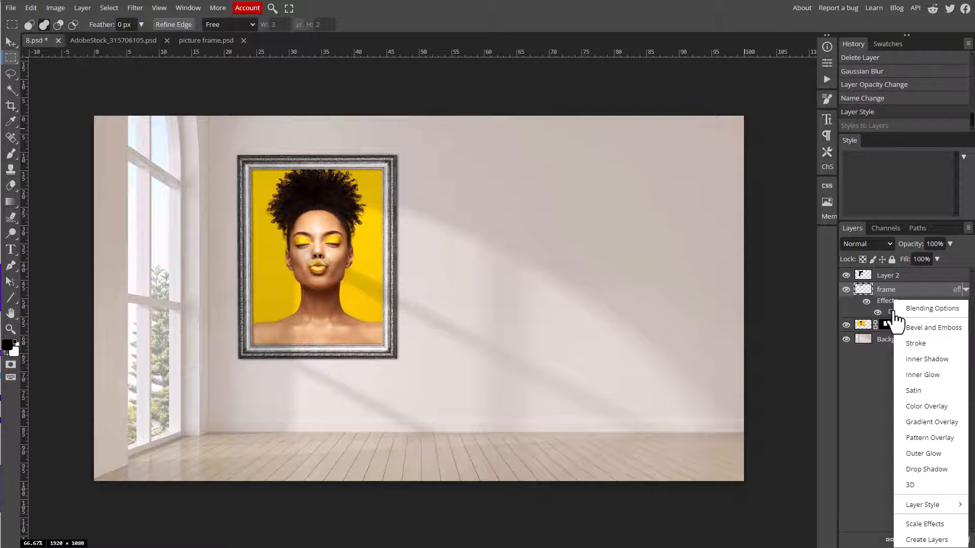
click(925, 540)
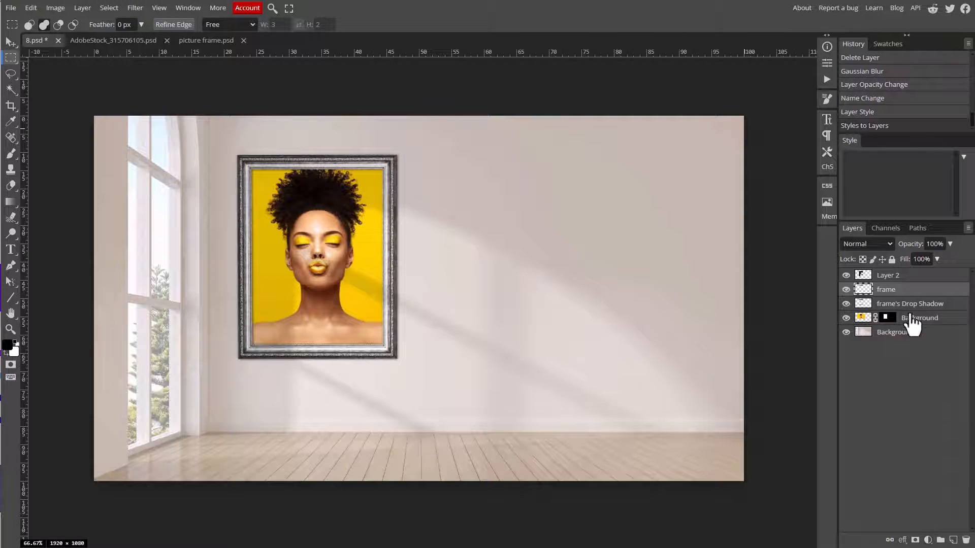
click(846, 304)
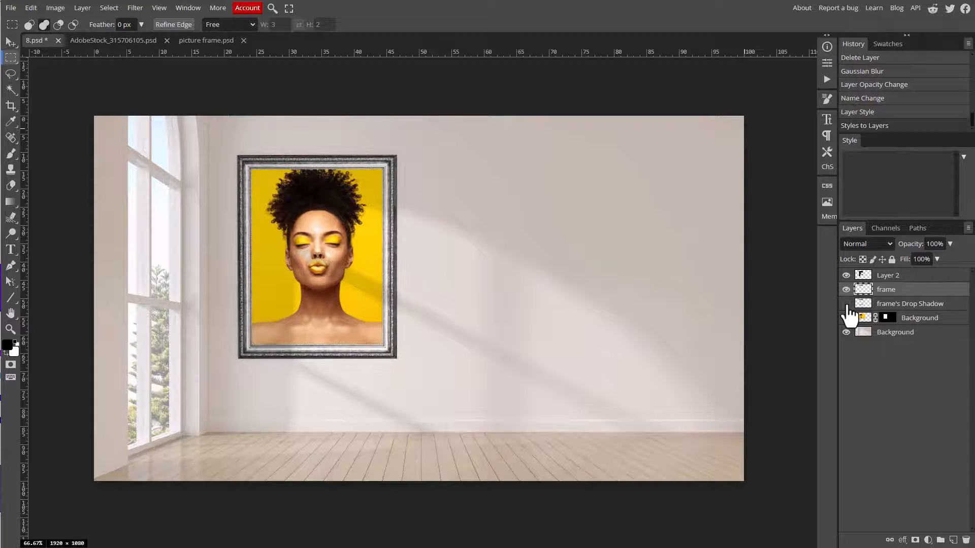
click(846, 304)
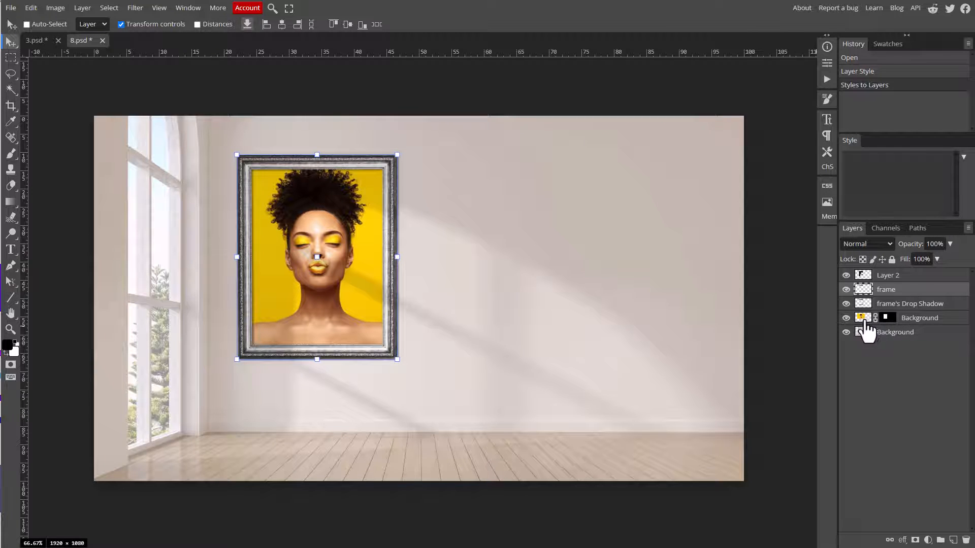
Load the photo layer's raster mask as a selection, and delete the raster mask.
click(886, 320)
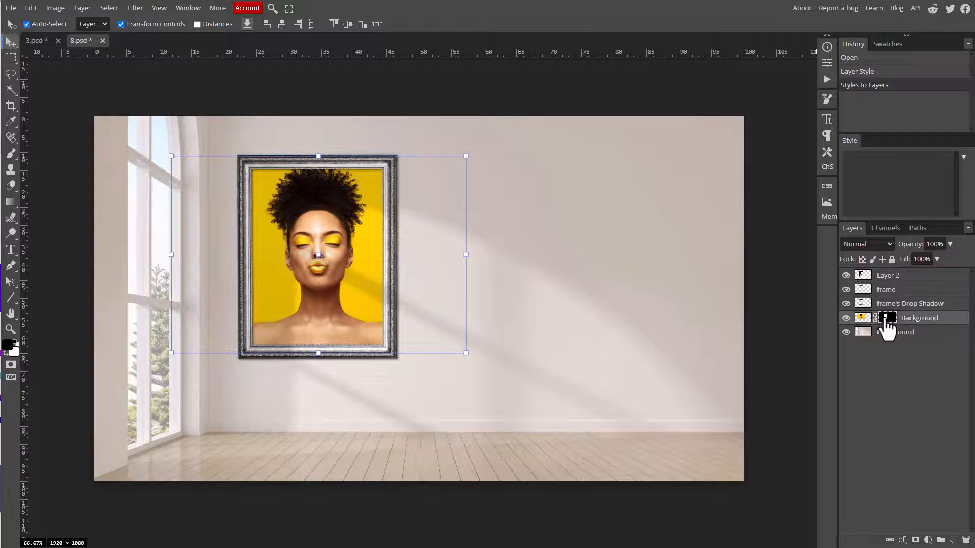
ctrl+click(887, 321)
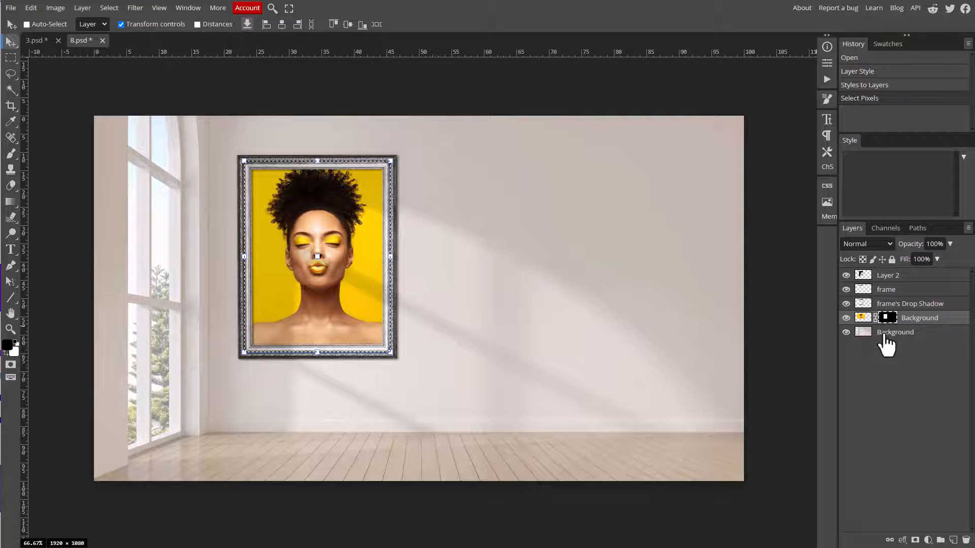
right_click(906, 321)
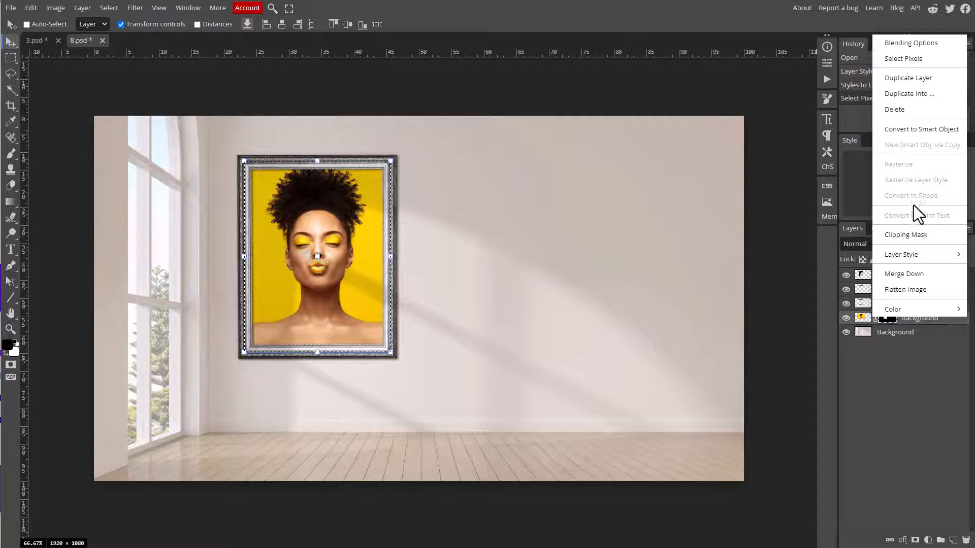
click(925, 347)
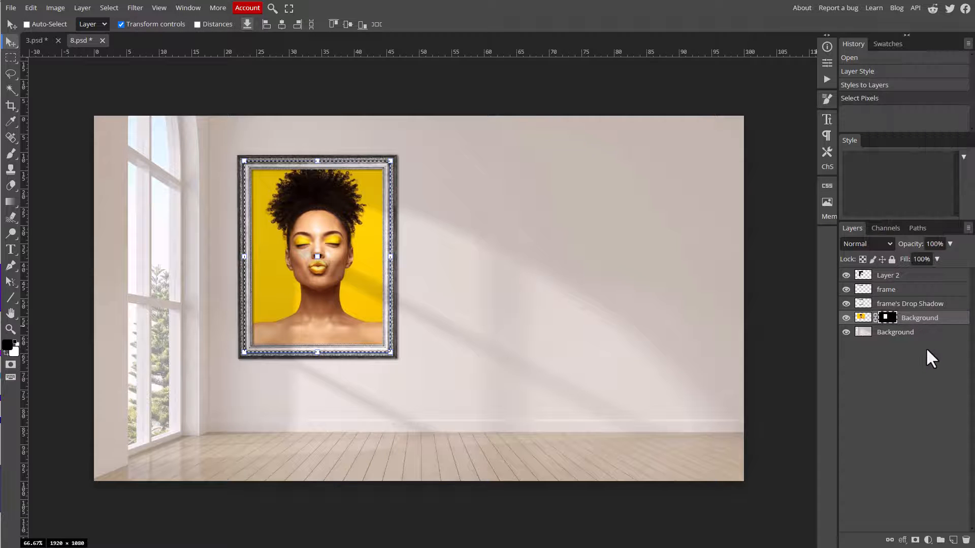
right_click(886, 319)
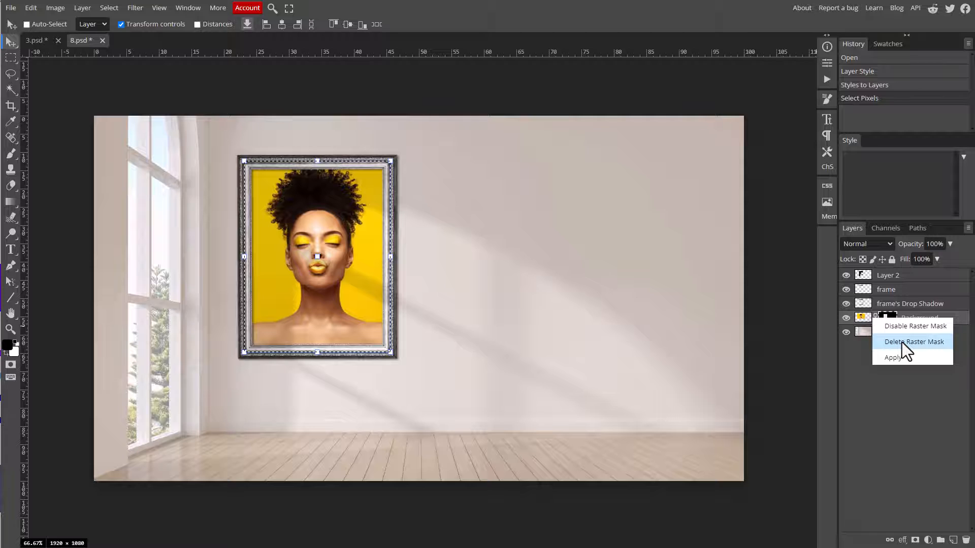
click(901, 343)
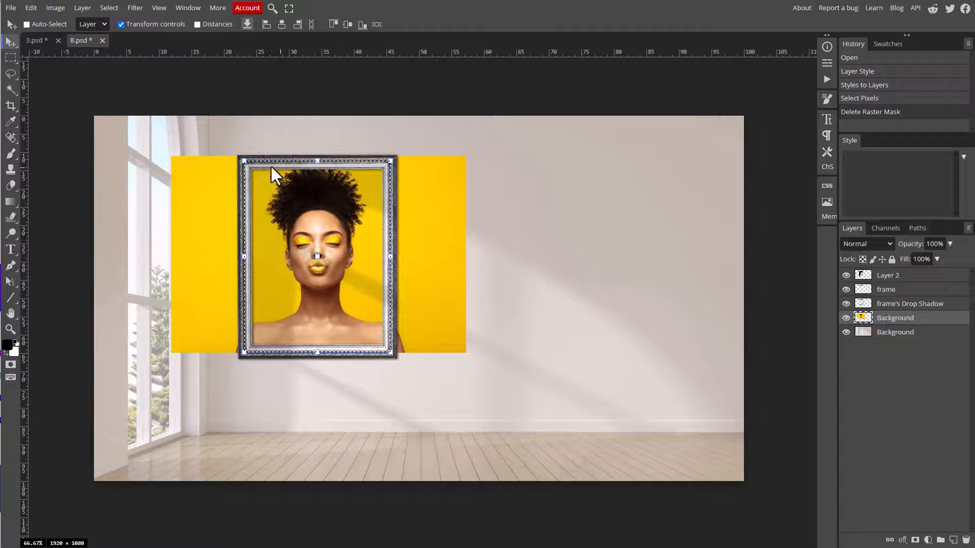
Convert the selection to a work path, and apply it to the photo layer as a vector mask from the current path.
click(918, 228)
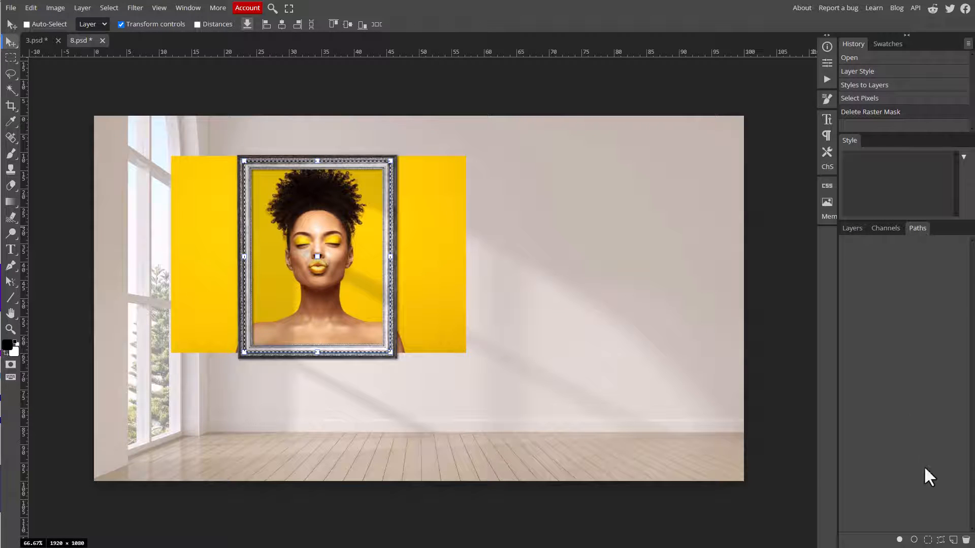
click(941, 541)
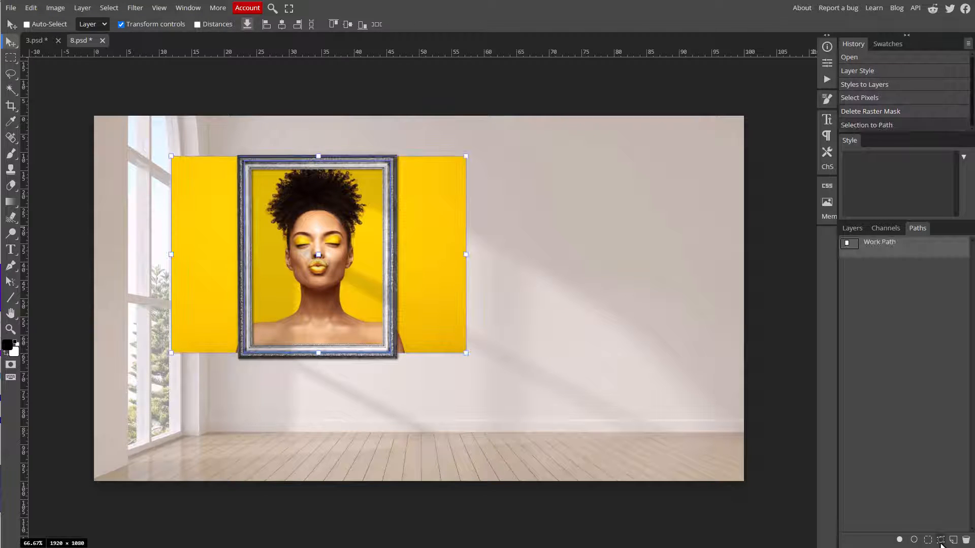
click(850, 228)
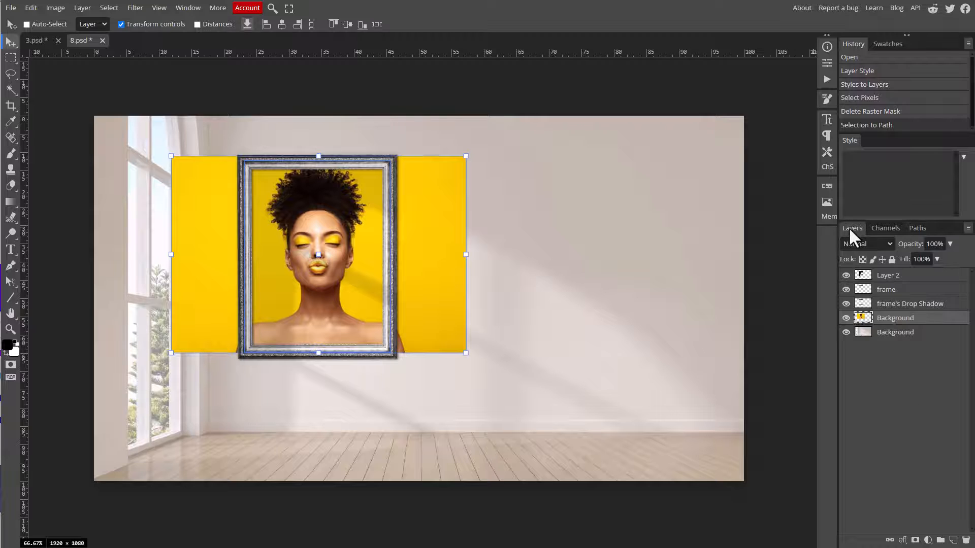
click(79, 7)
mouse_move(117, 176)
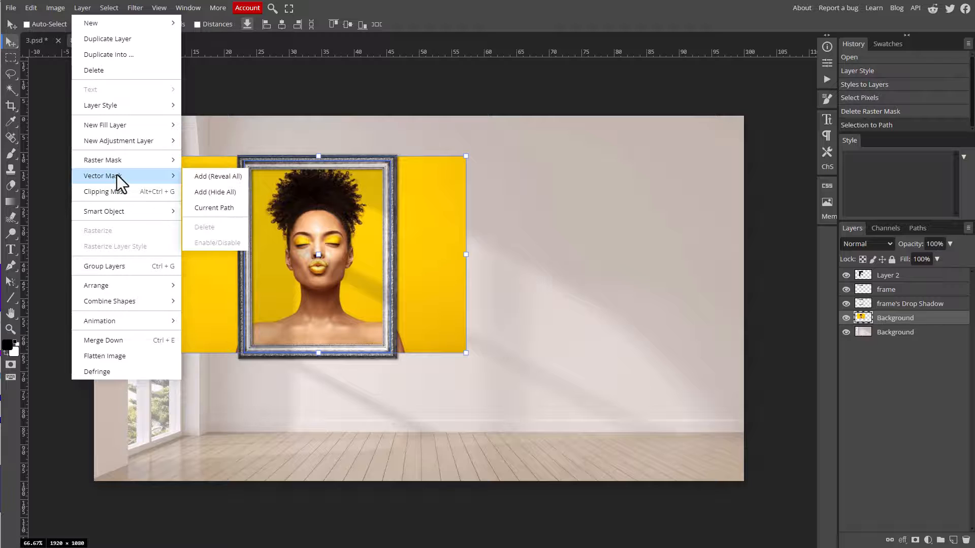
click(200, 208)
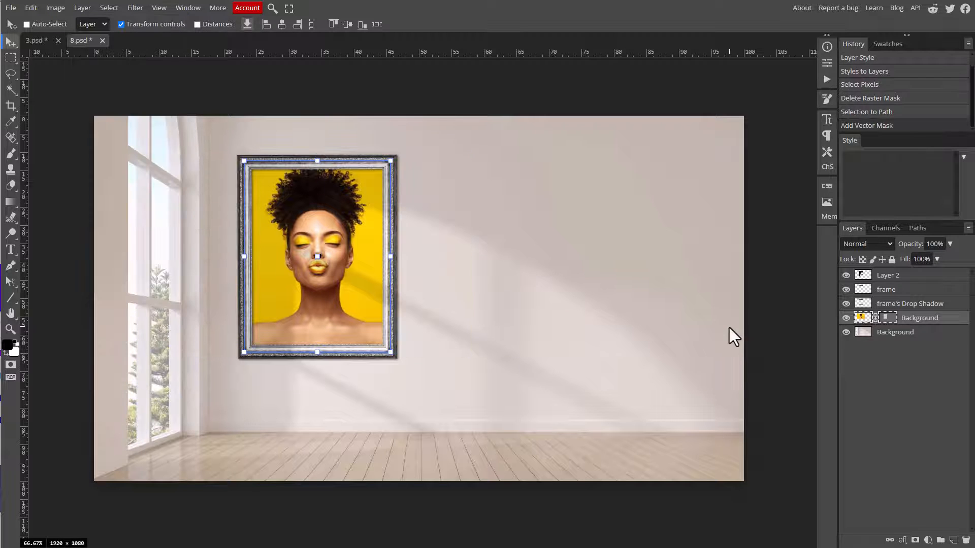
right_click(893, 328)
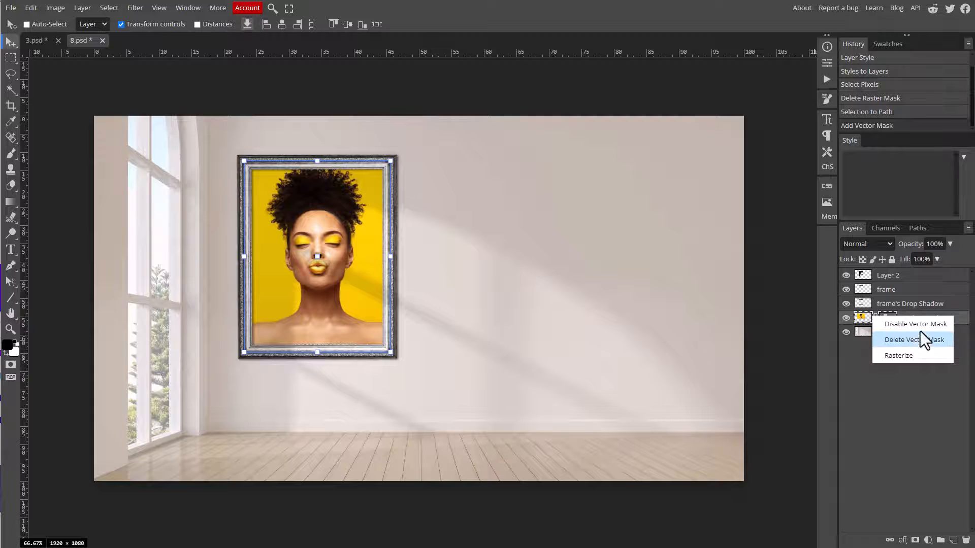
click(861, 372)
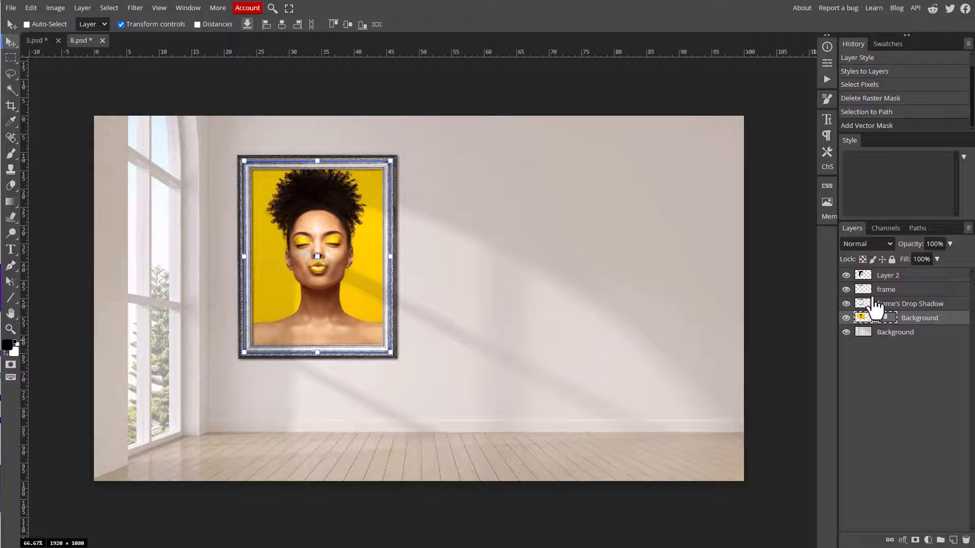
Briefly hide and show Layer 2, the frame layer and the frame's drop shadow layer to check each one.
click(845, 276)
click(846, 276)
click(846, 290)
click(846, 289)
click(846, 304)
click(846, 304)
Export the mockup as a 1920 × 1080 px PDF at 100% quality, saved under the file name example1.
click(12, 9)
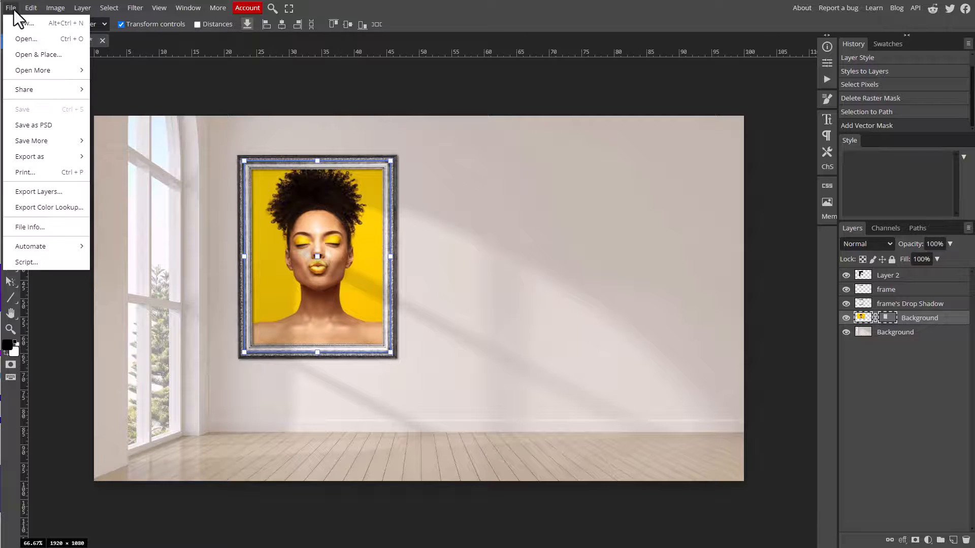
mouse_move(47, 157)
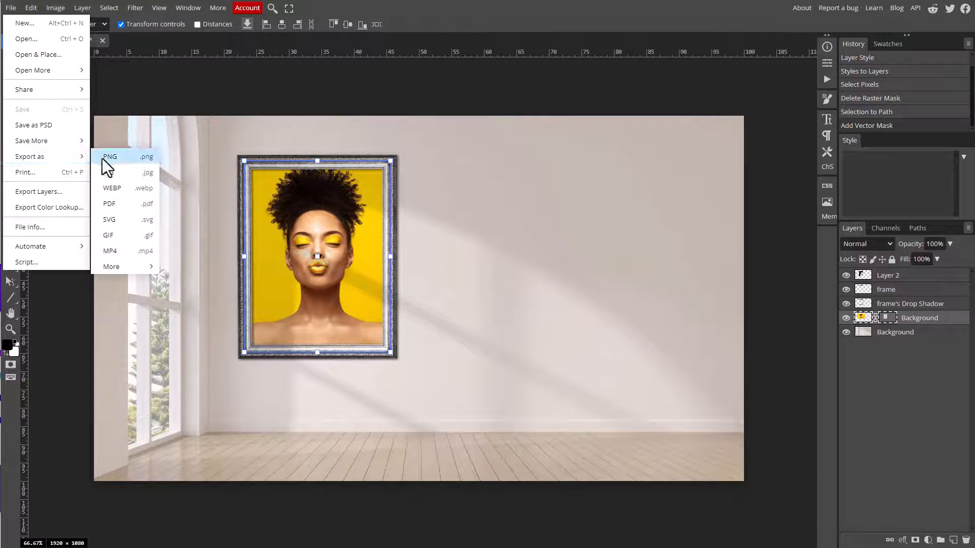
click(119, 204)
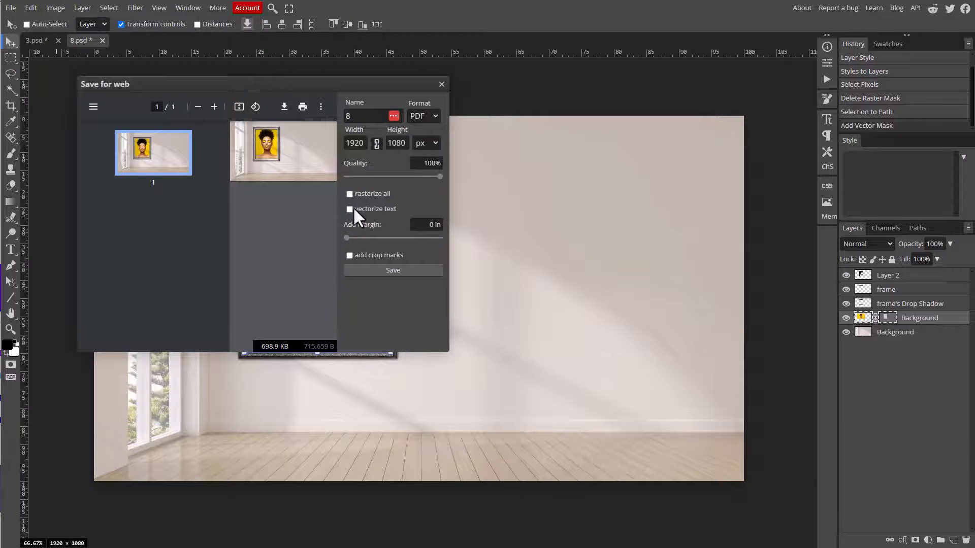
click(380, 269)
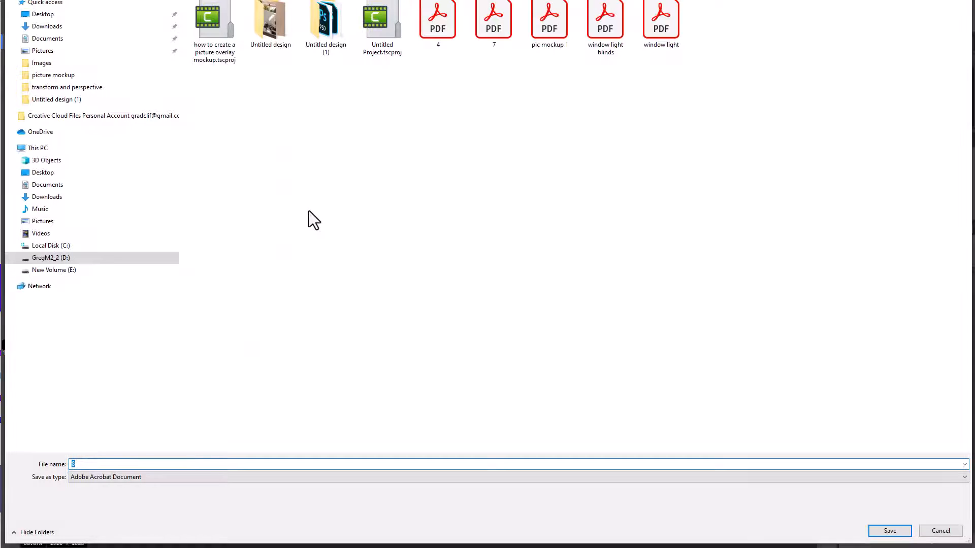
text(example1)
key(Return)
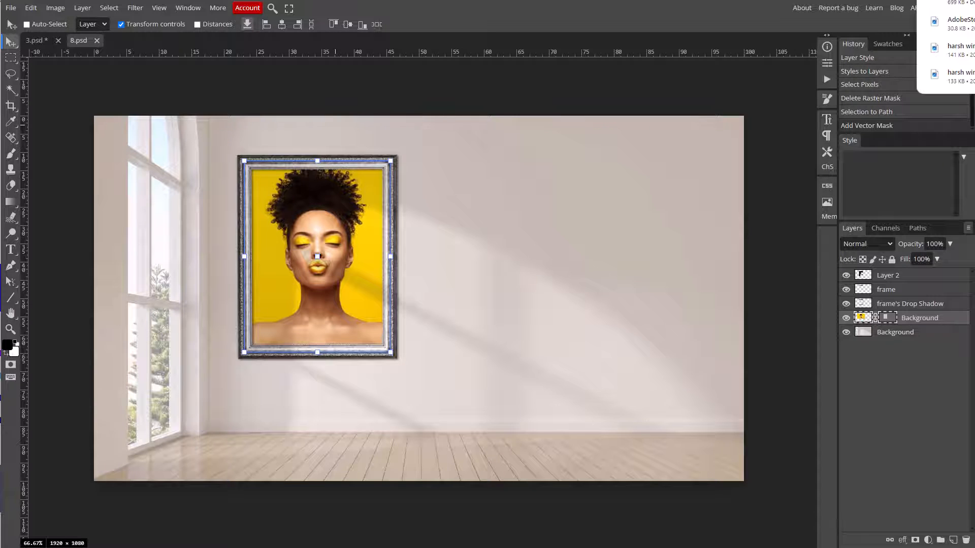
Switch to Canva in a new browser tab, and import example1.pdf from the recent downloads.
key(ctrl+t)
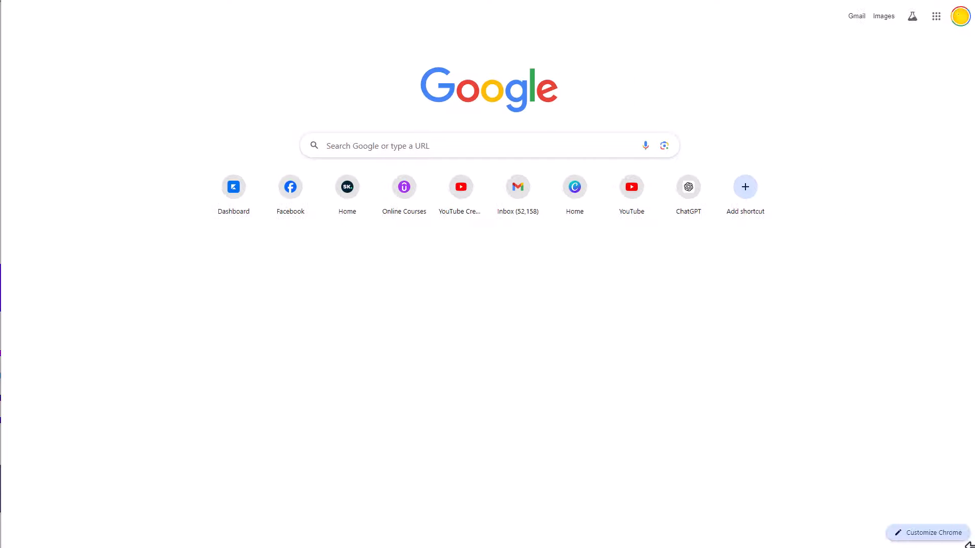
text(canv)
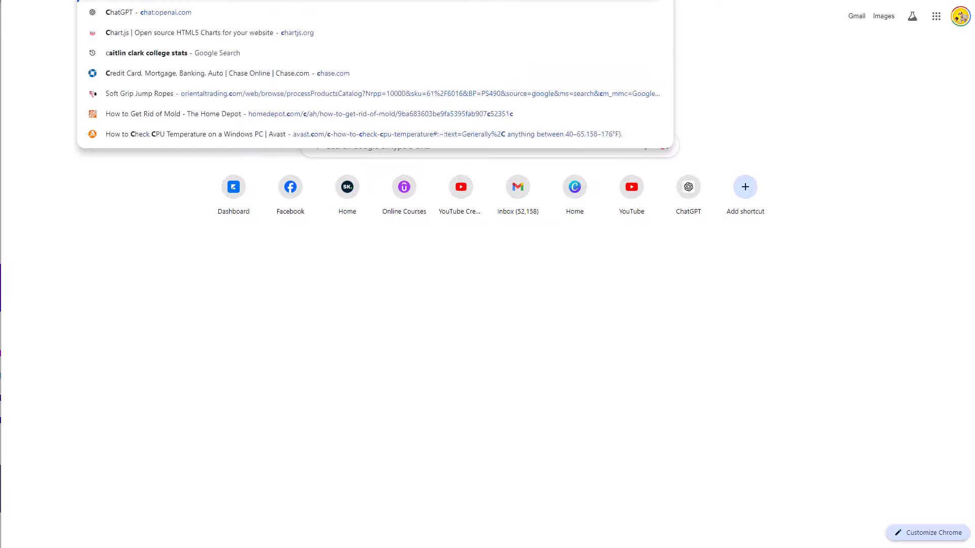
key(Return)
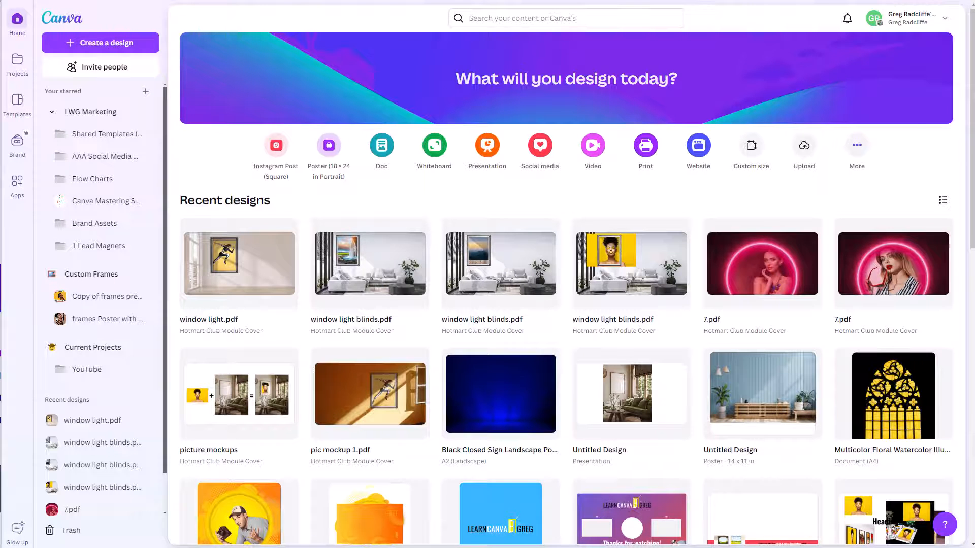
click(912, 1)
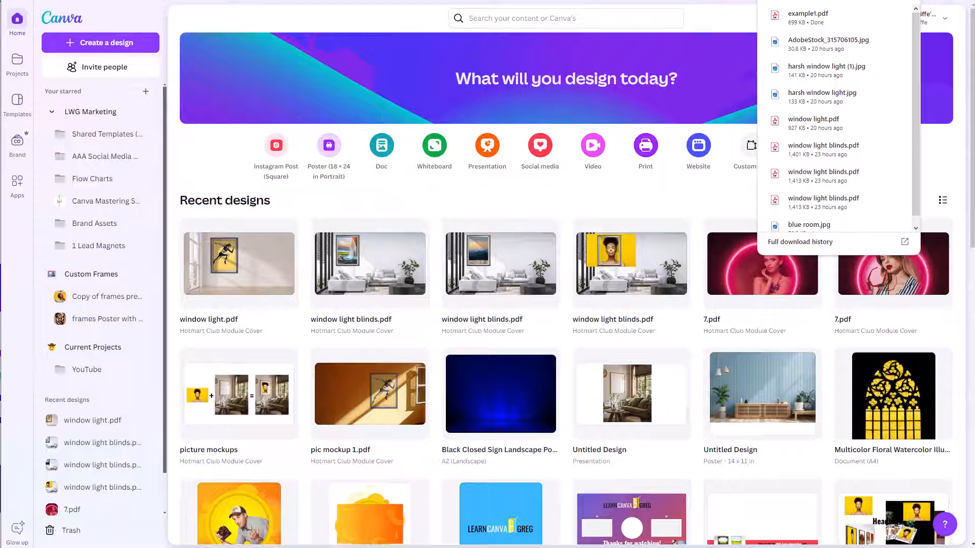
drag(827, 22, 485, 161)
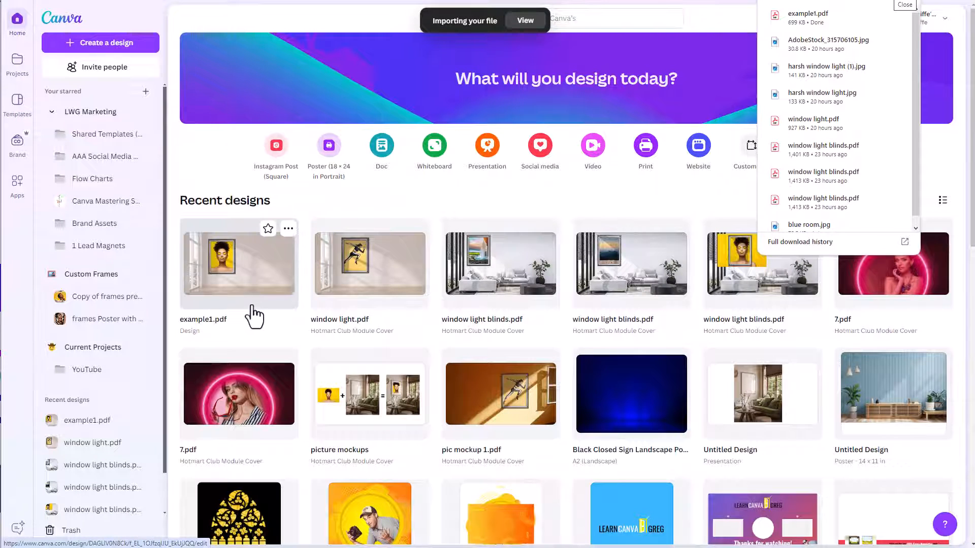
Open the imported example1.pdf design, dismiss the import feedback form, and select the portrait photo in the layer list.
click(229, 291)
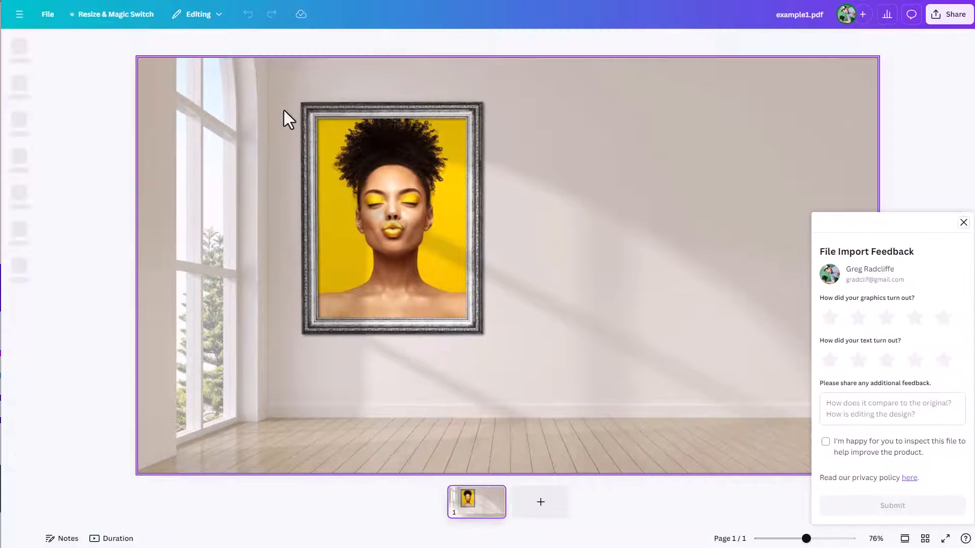
click(964, 223)
click(451, 154)
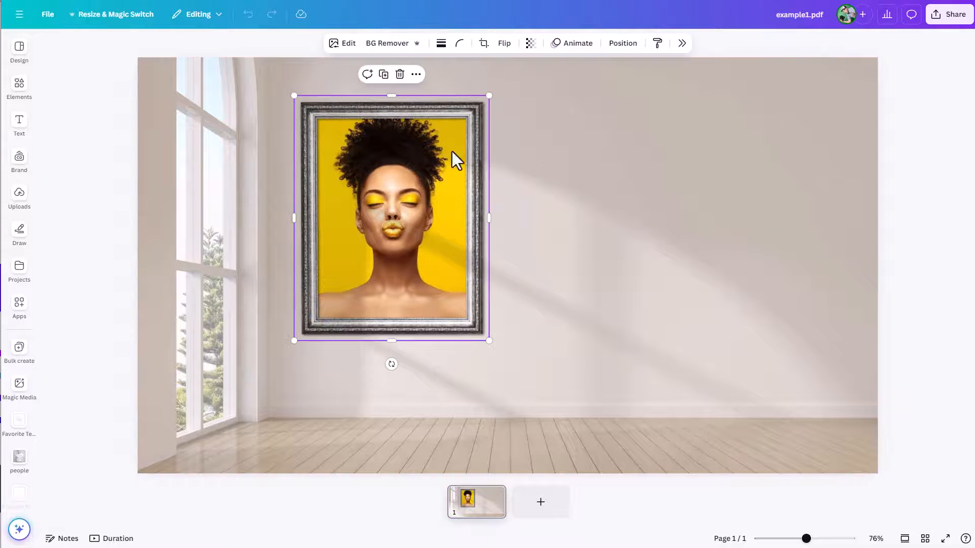
click(631, 47)
click(931, 72)
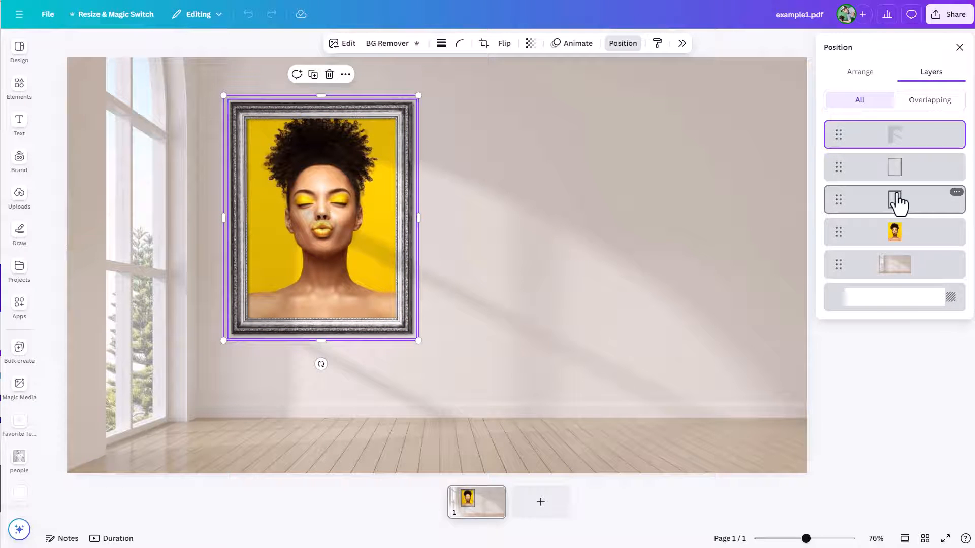
click(895, 238)
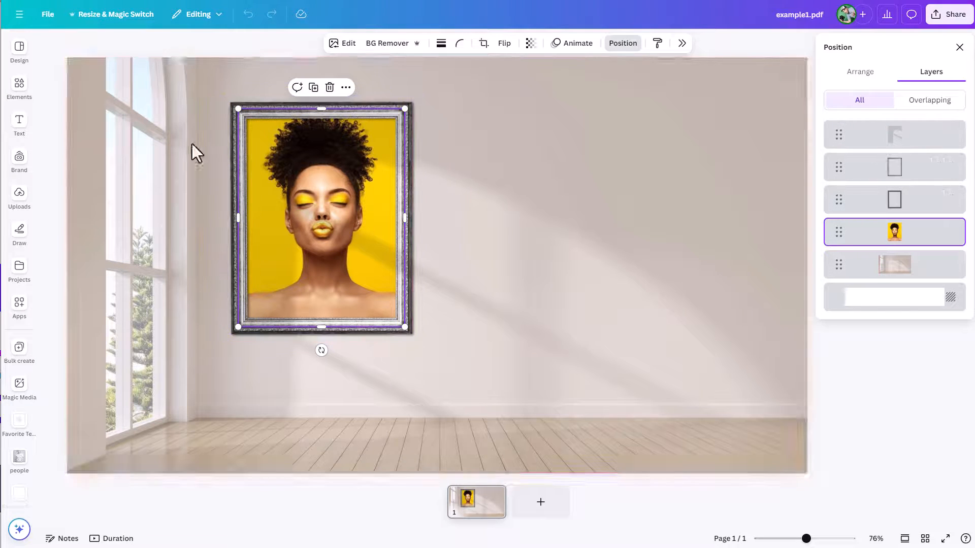
Replace the yellow portrait with the first recently used photo by bringing its layer to the front, and return it beneath the frame layers.
click(21, 90)
drag(66, 130, 395, 206)
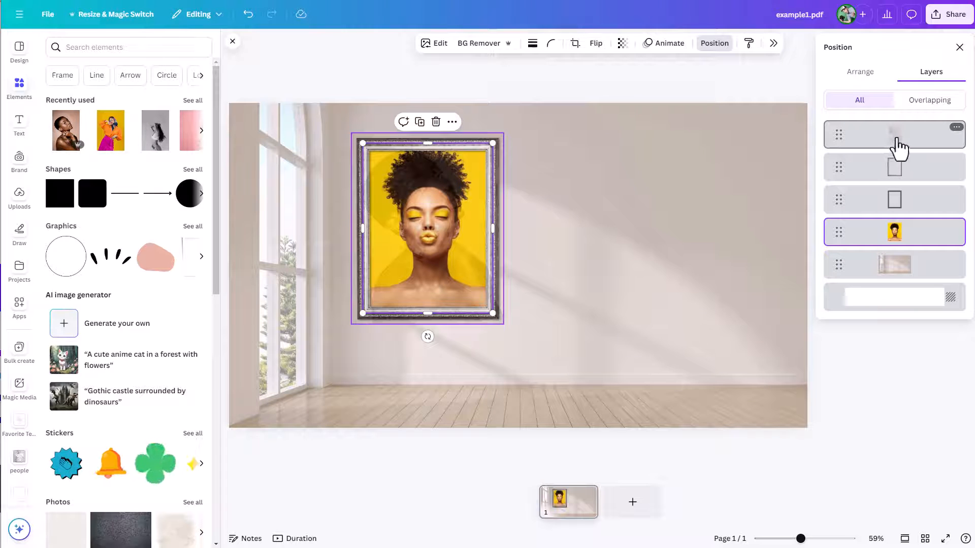
key(ctrl+z)
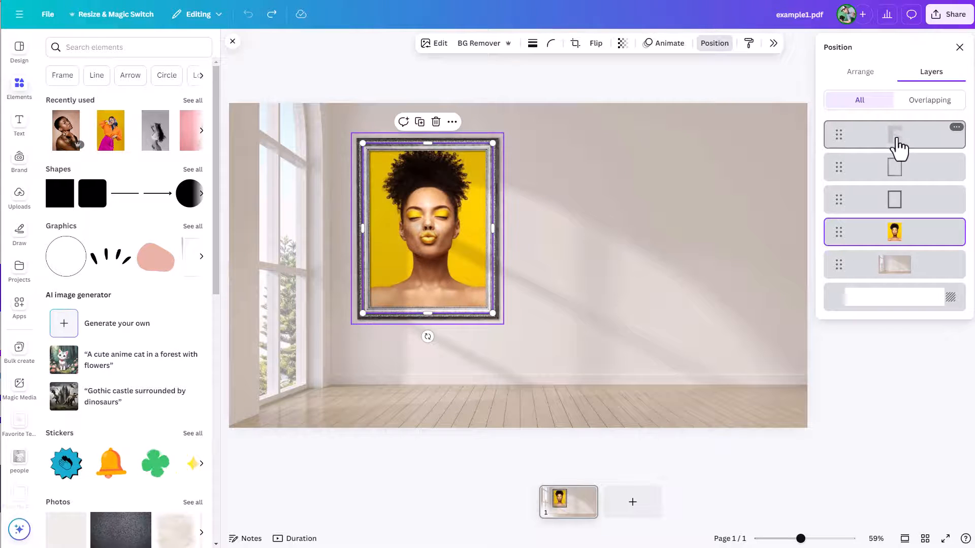
drag(898, 243, 893, 133)
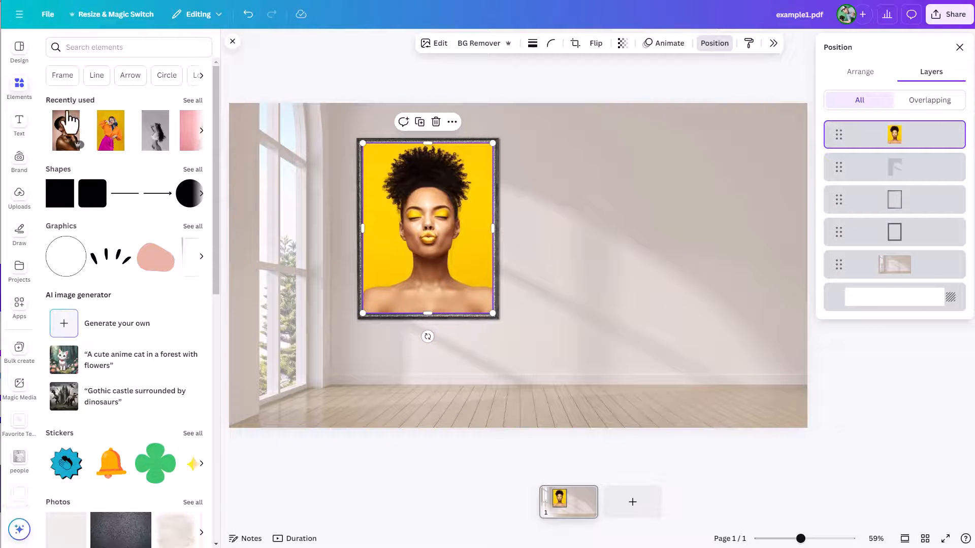
drag(66, 130, 426, 228)
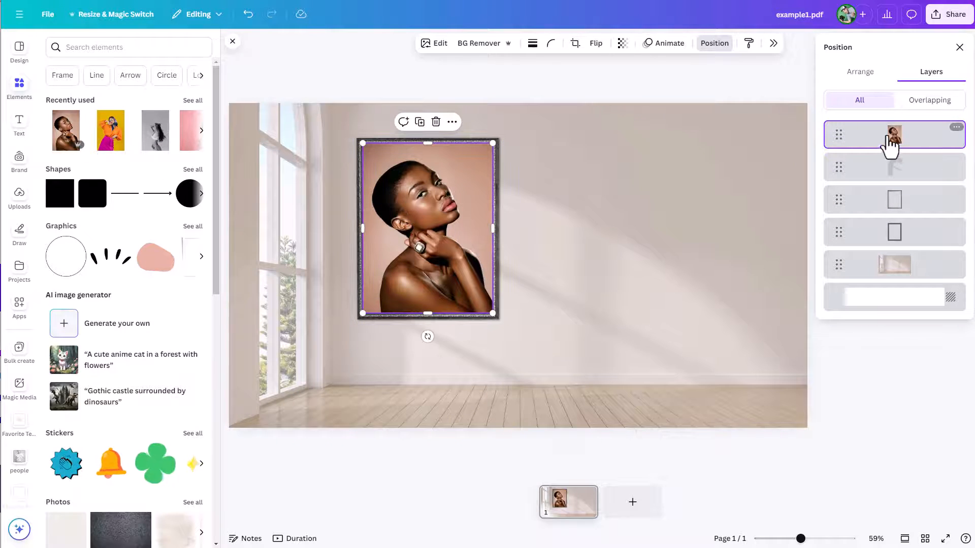
drag(890, 133, 894, 249)
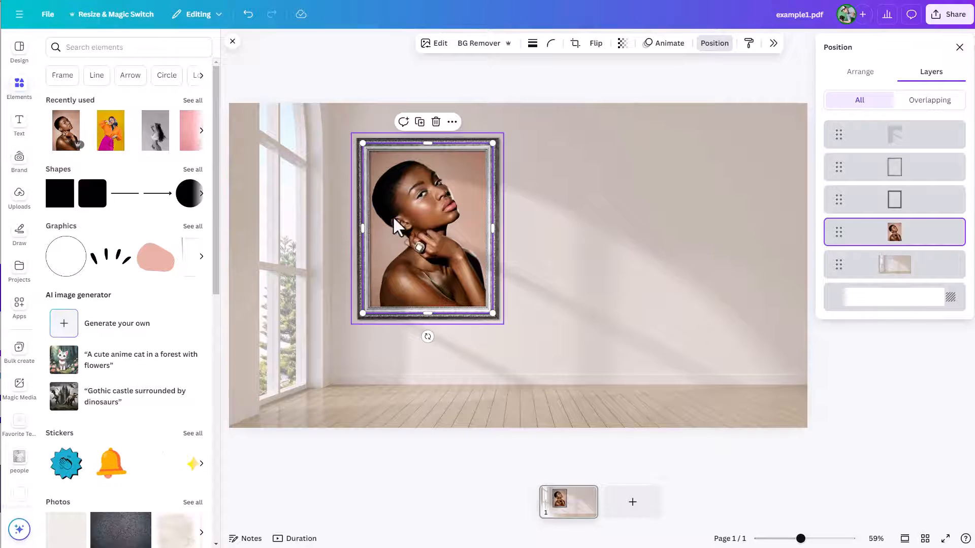
Set the transparency of the shadow overlay layer above the frame to 6.
click(921, 140)
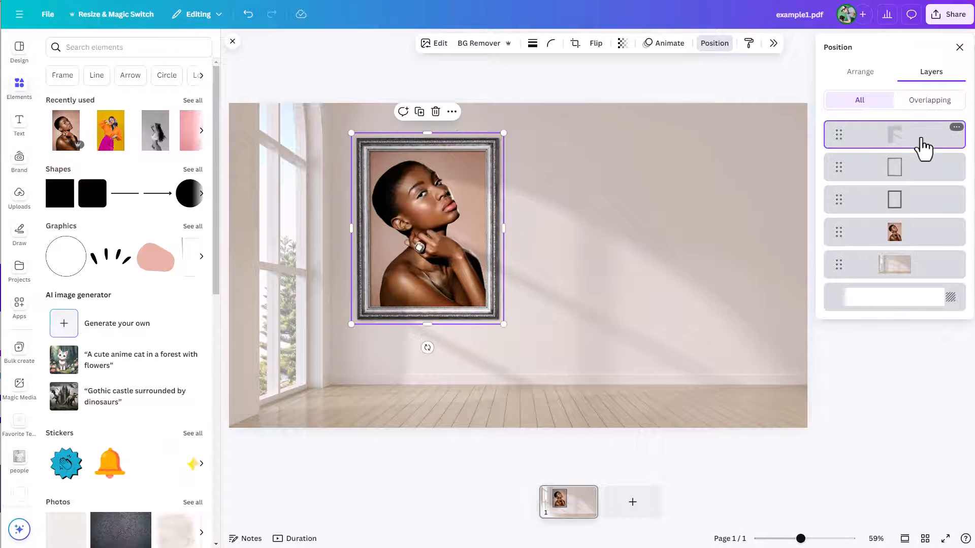
click(623, 43)
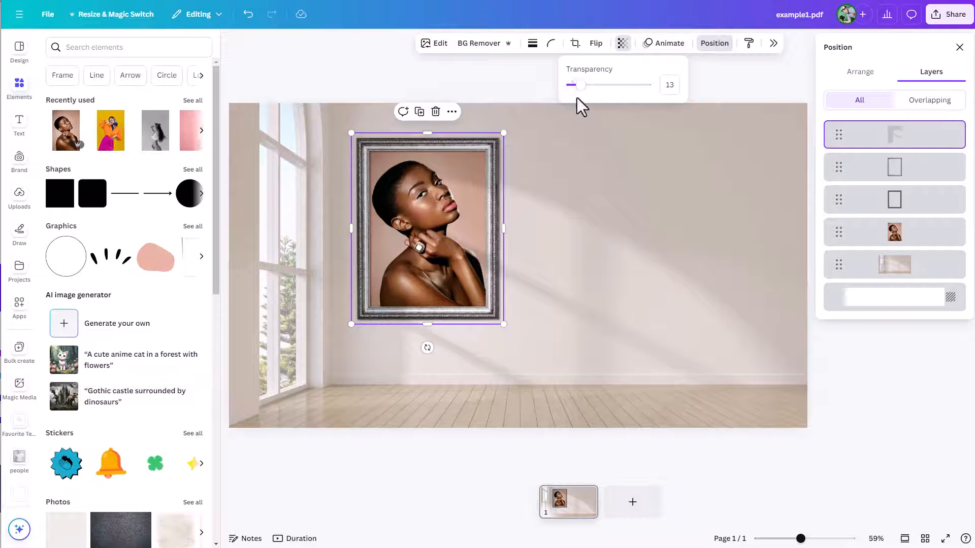
mouse_move(581, 85)
mouse_down()
mouse_move(637, 85)
mouse_move(583, 85)
mouse_move(569, 96)
mouse_up()
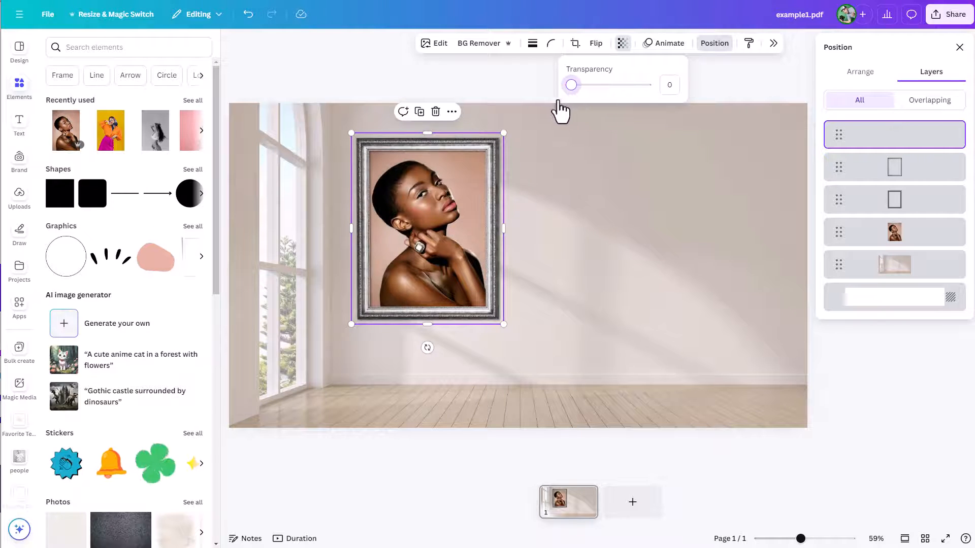
drag(527, 119, 577, 115)
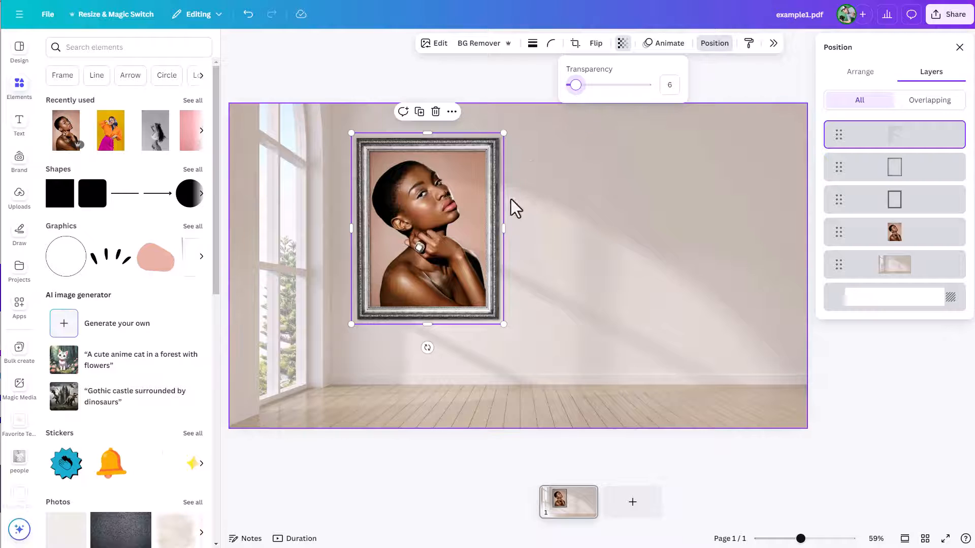
drag(483, 188, 490, 190)
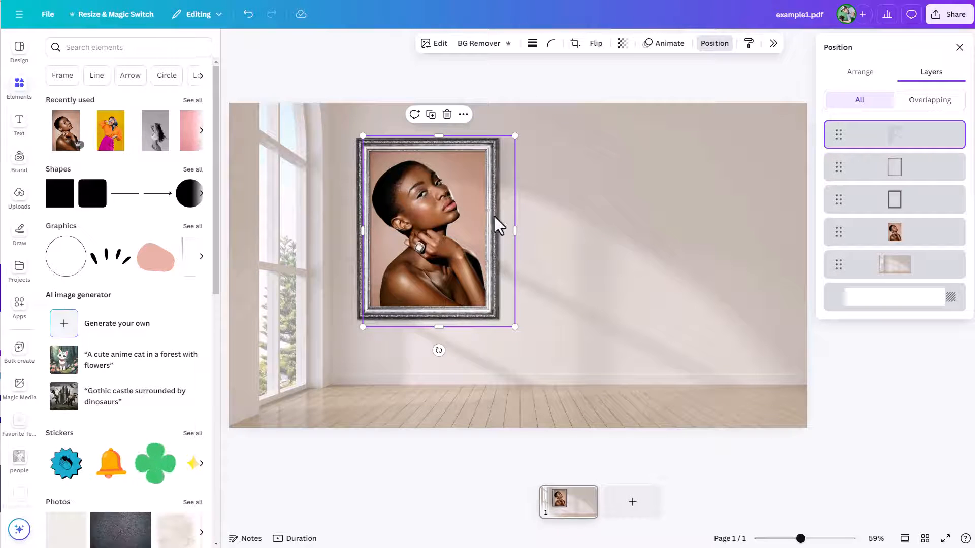
key(ctrl+z)
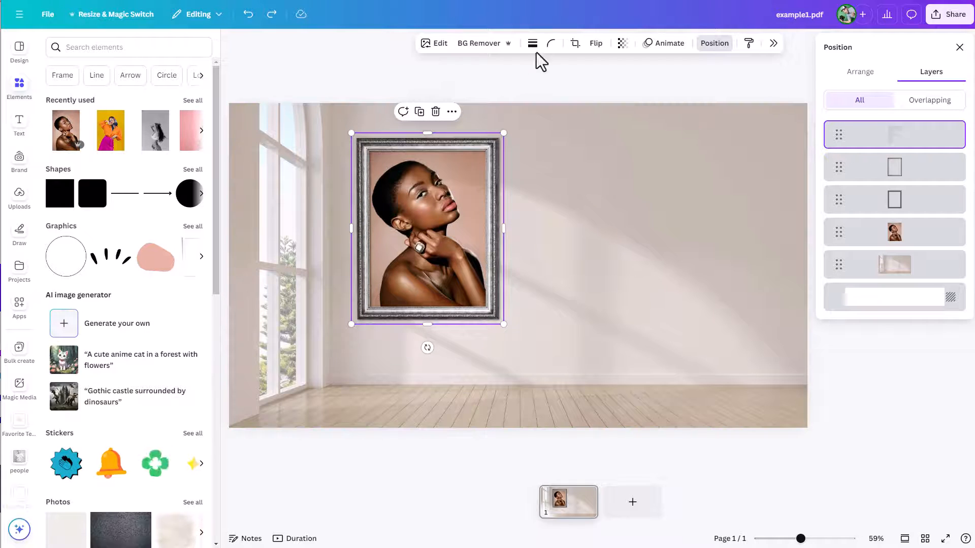
click(623, 43)
drag(611, 86, 575, 92)
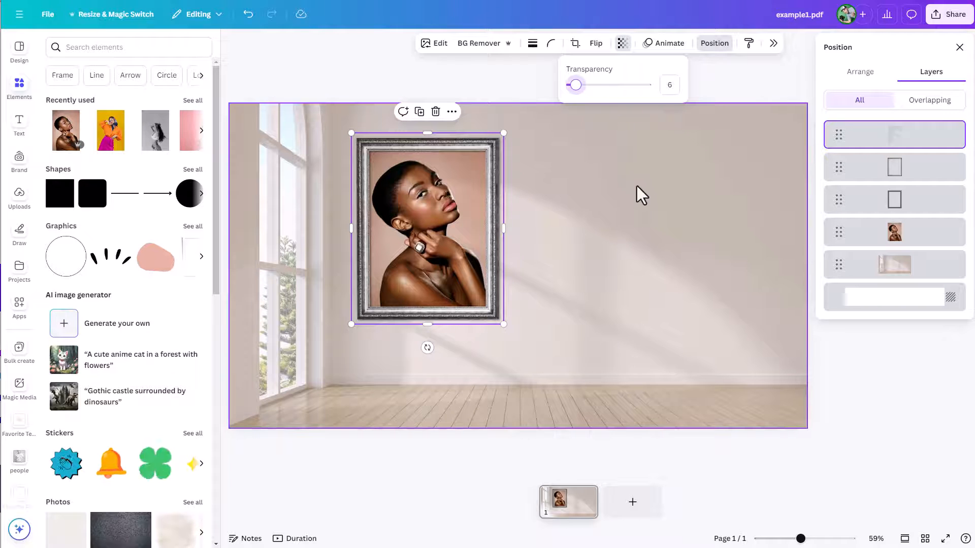
Bring the framed photo's layer to the front, replace it with the second recently used photo, and move it back beneath the frame layers.
click(861, 181)
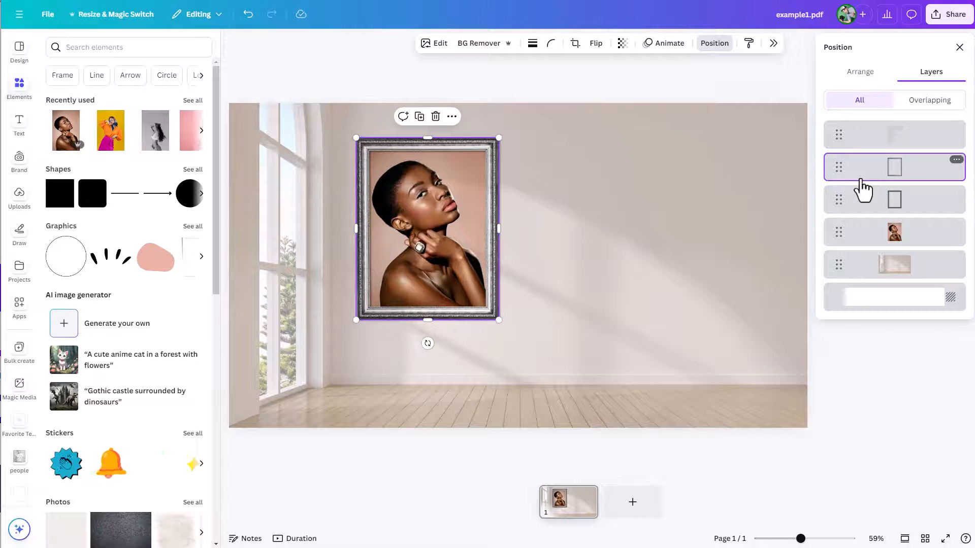
drag(896, 246, 892, 134)
drag(118, 136, 427, 228)
drag(882, 144, 884, 249)
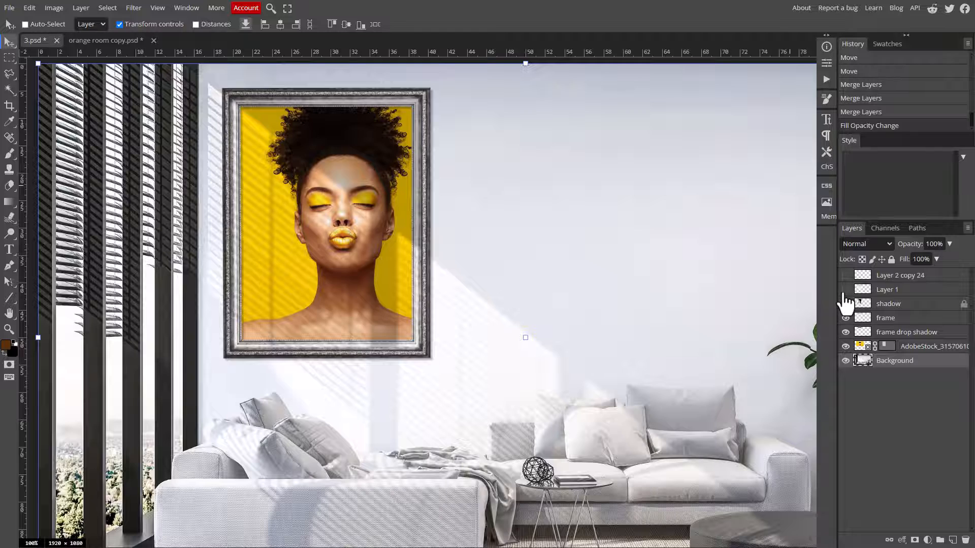
In Photopea's 3.psd, briefly show Layer 1 and toggle the shadow layer to compare the wall with and without them.
click(845, 290)
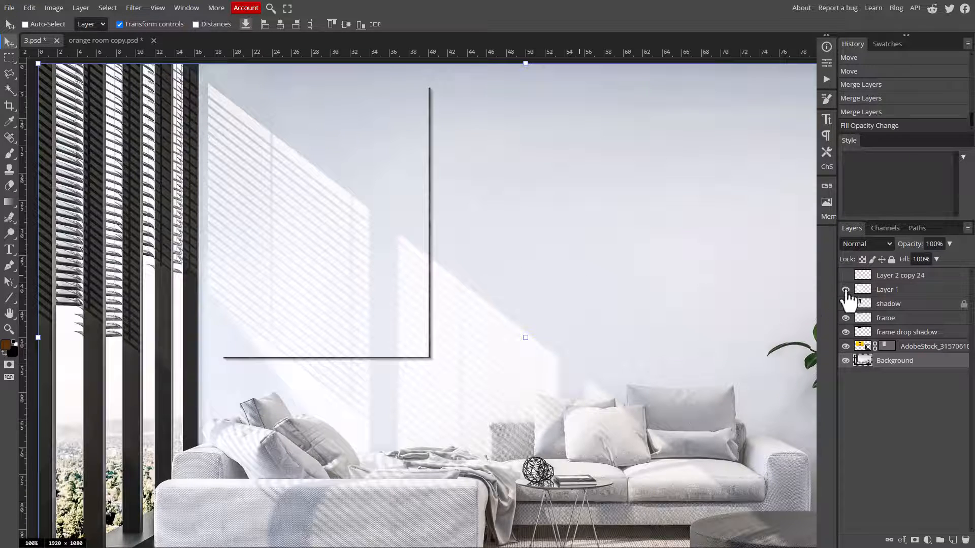
click(845, 290)
click(845, 303)
click(845, 303)
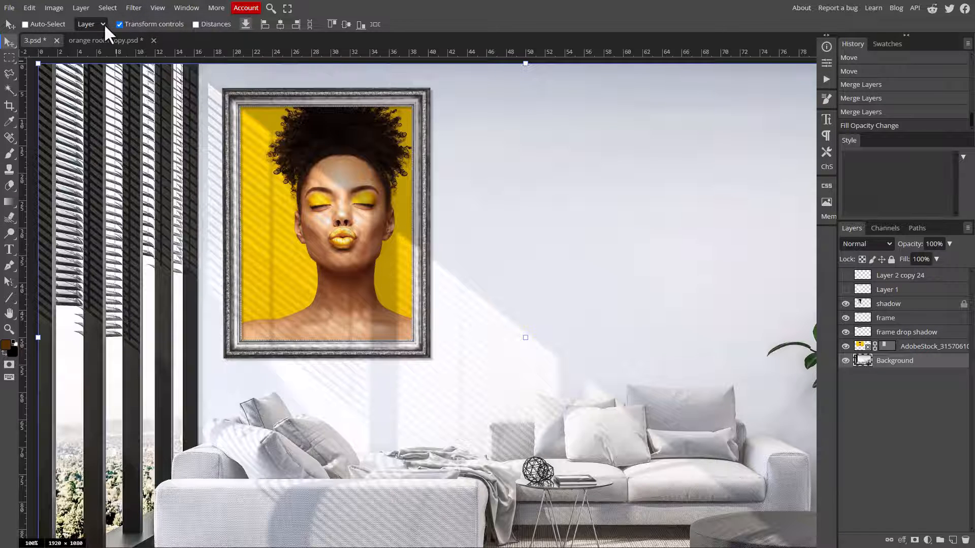
Switch to orange room copy.psd, and briefly hide and show Layer 8 to compare the framed picture with the bare wall.
click(11, 76)
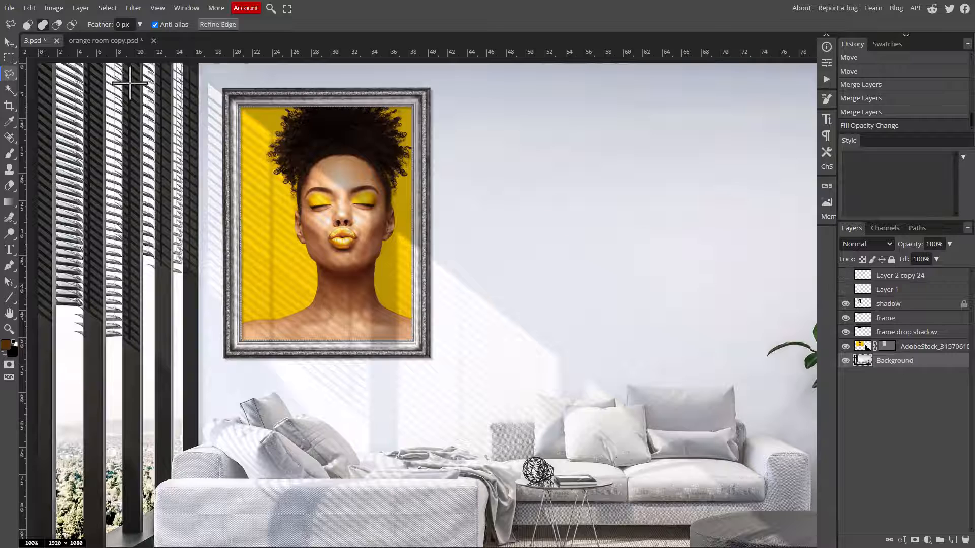
click(88, 40)
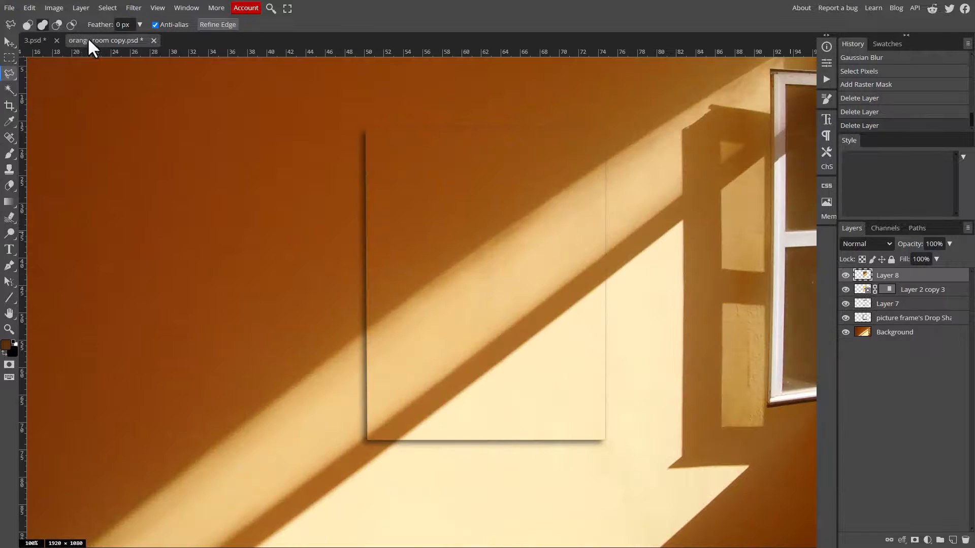
click(846, 276)
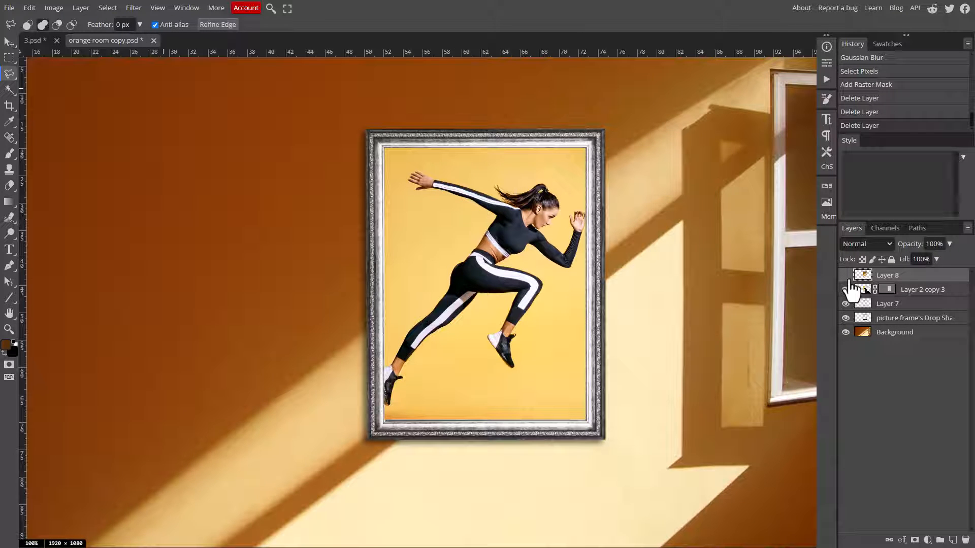
click(846, 276)
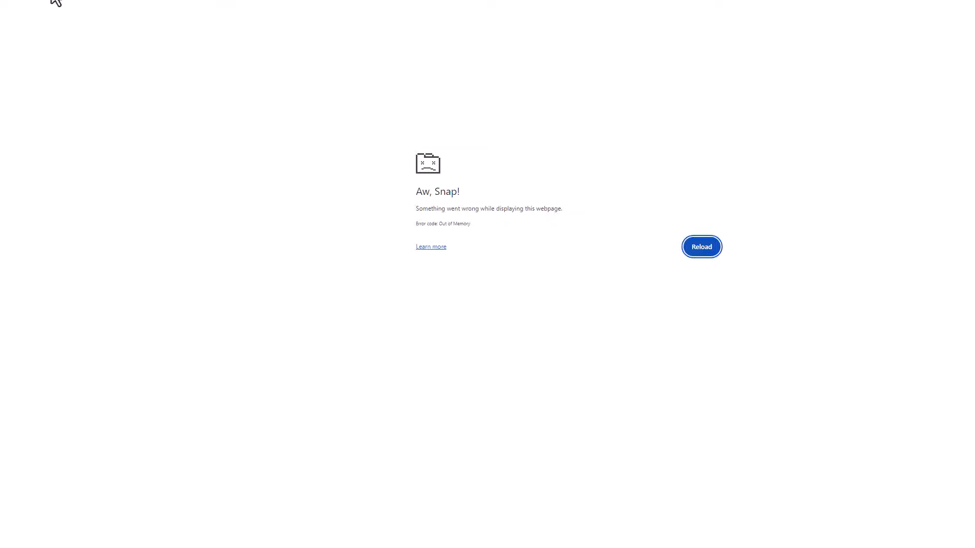
Reload Photopea, and in orange room copy.psd select the upper shadow and the diagonal shadow band across the frame area with the Polygonal Lasso.
key(F5)
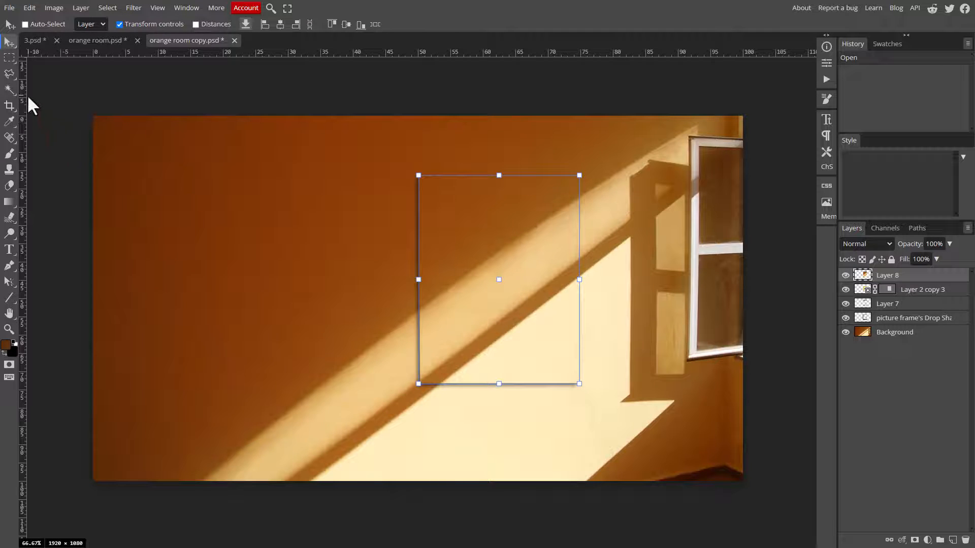
click(9, 76)
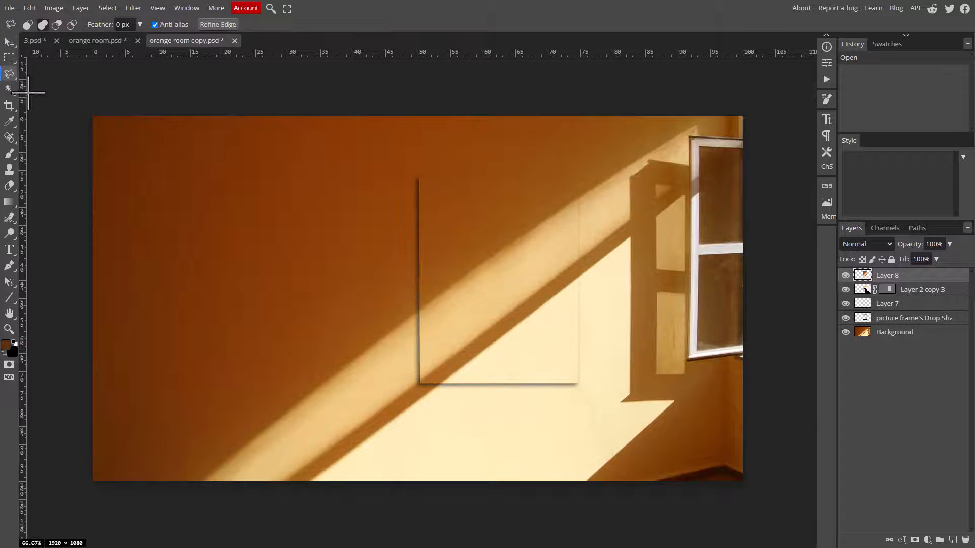
click(579, 174)
click(411, 176)
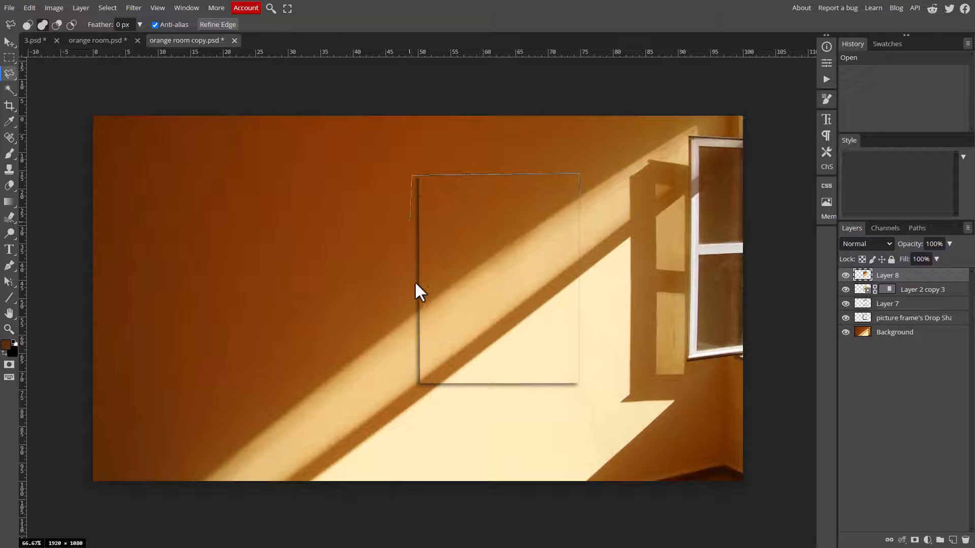
click(414, 316)
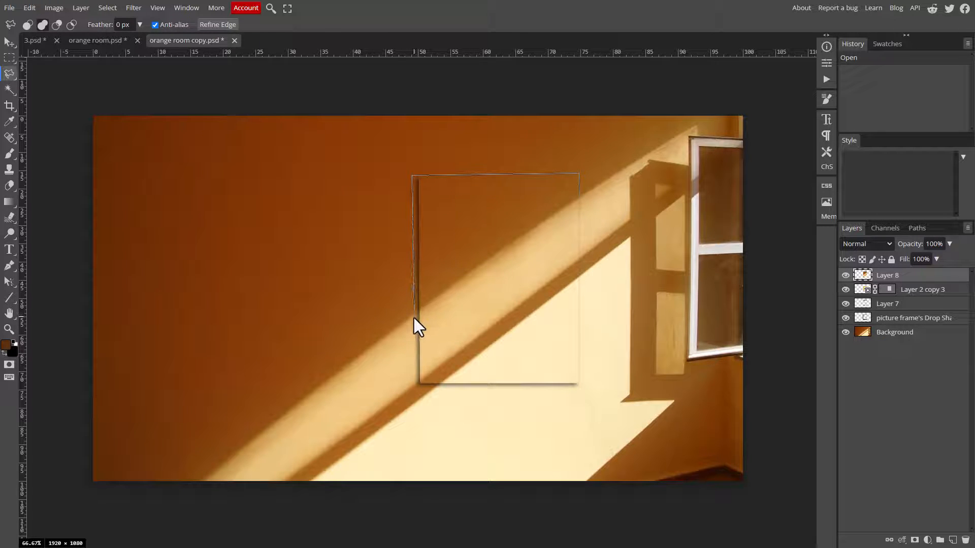
double_click(579, 199)
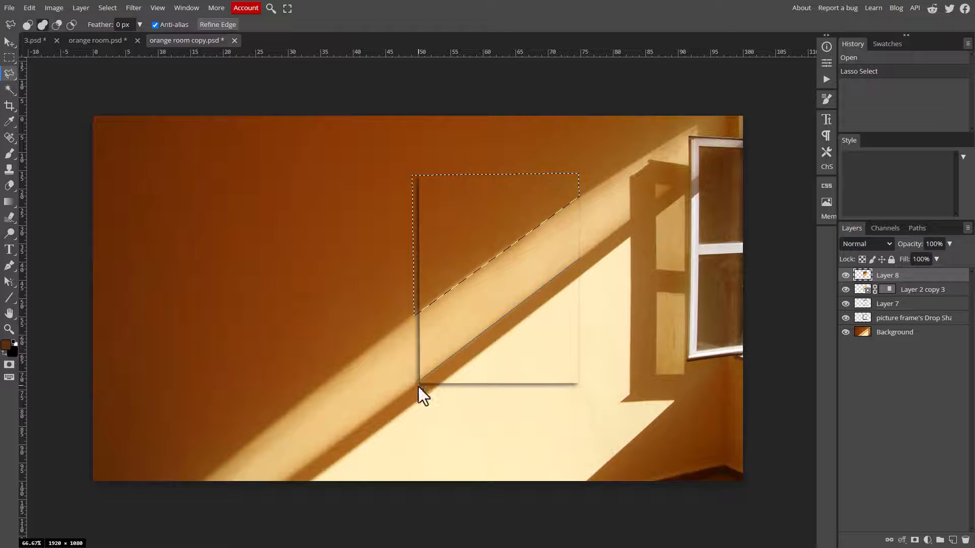
click(440, 385)
double_click(581, 259)
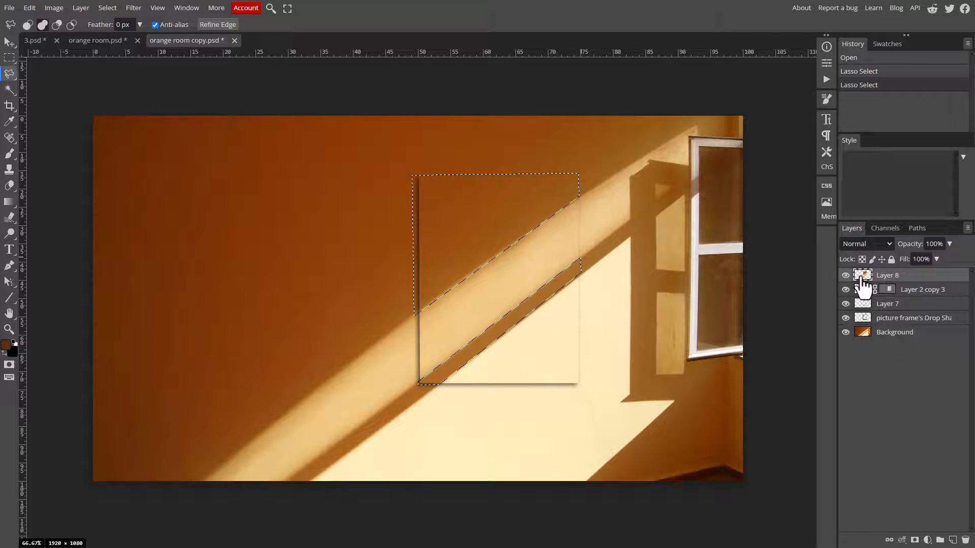
Copy the selected shadow areas from Layer 8 to a new layer, hide Layer 8, and fill the copy with black, preserving transparency.
key(ctrl+j)
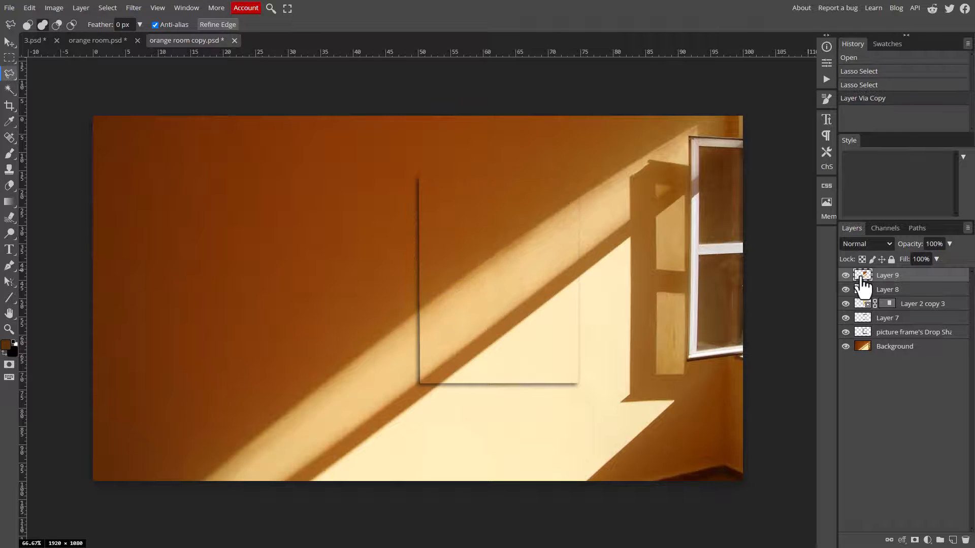
click(845, 290)
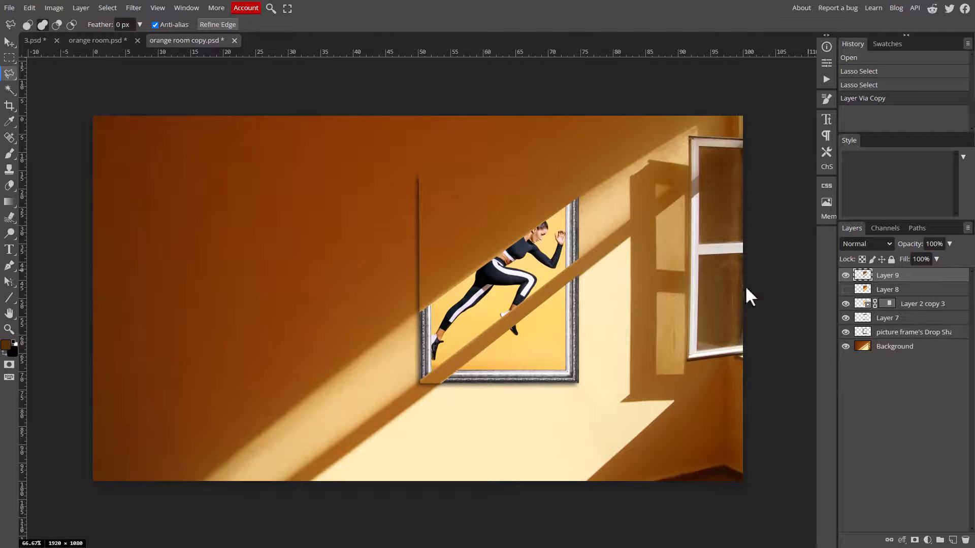
click(949, 244)
mouse_move(936, 258)
mouse_down()
mouse_move(916, 259)
mouse_move(949, 259)
mouse_up()
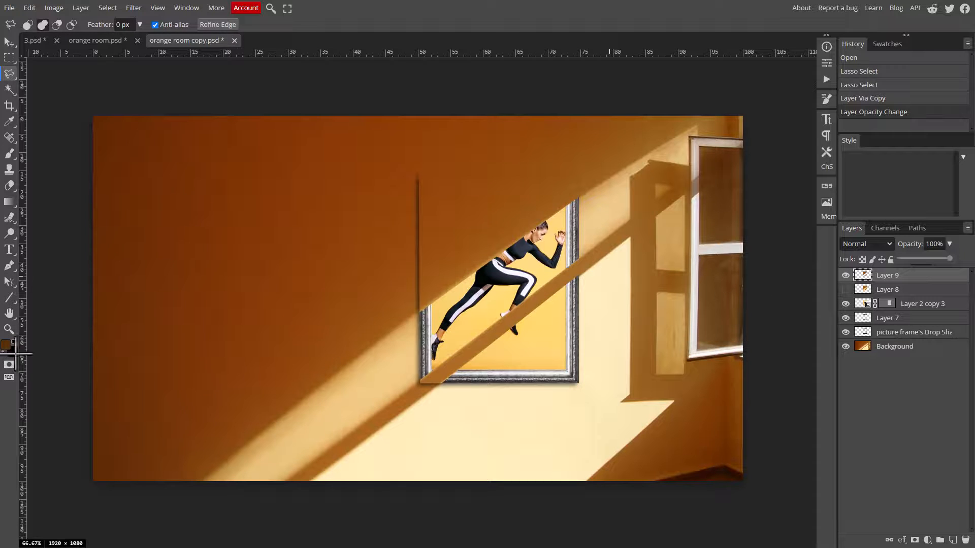
click(863, 259)
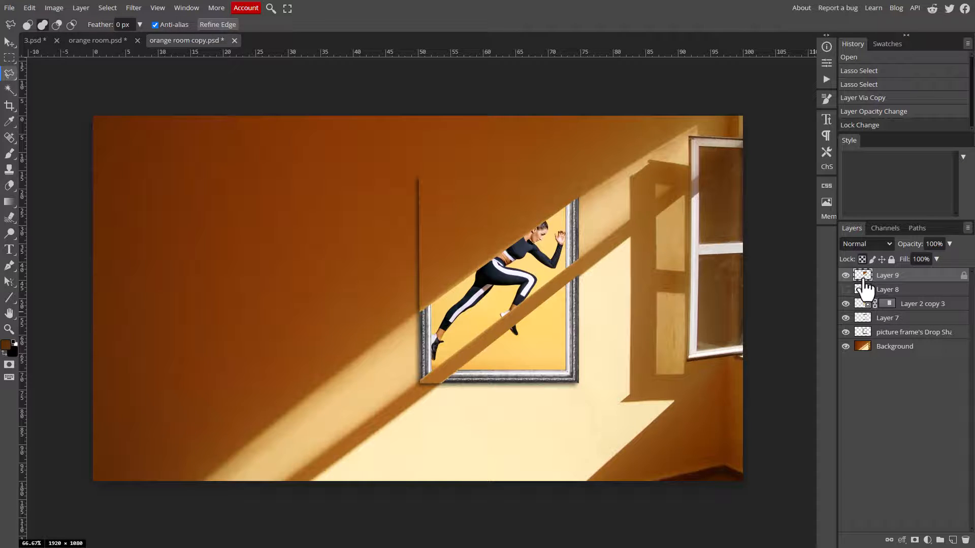
key(ctrl+BackSpace)
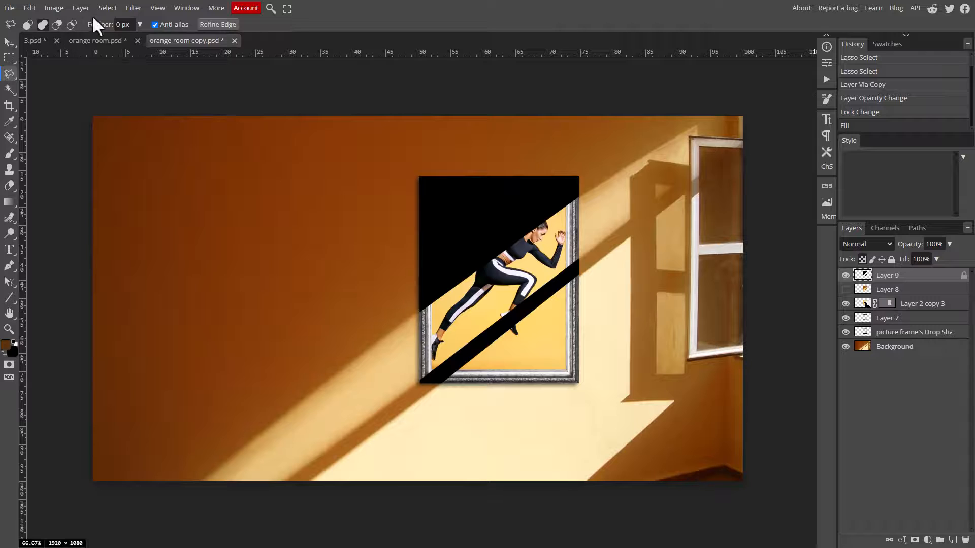
Soften the black shadow layer with a 3.3 px Gaussian Blur and lower its opacity to 21%.
click(130, 10)
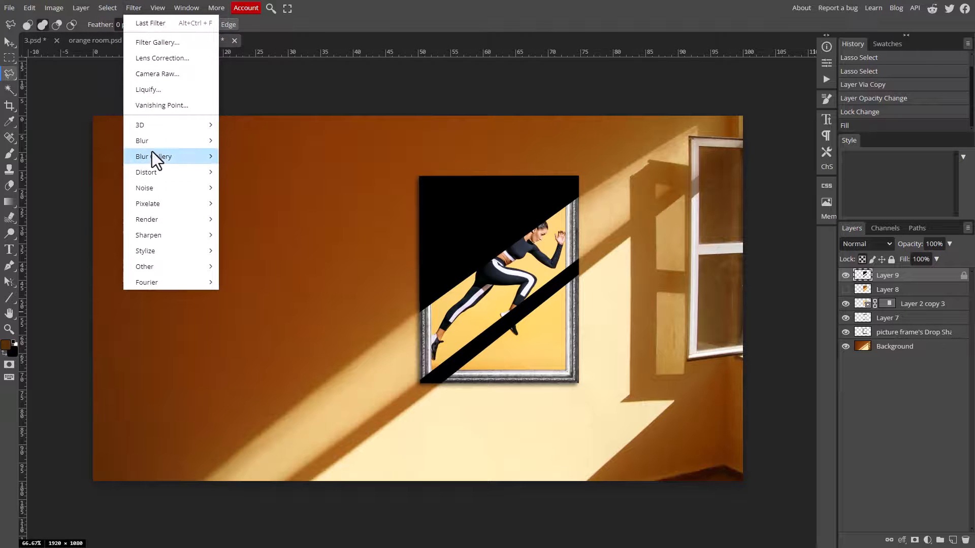
mouse_move(155, 155)
click(245, 203)
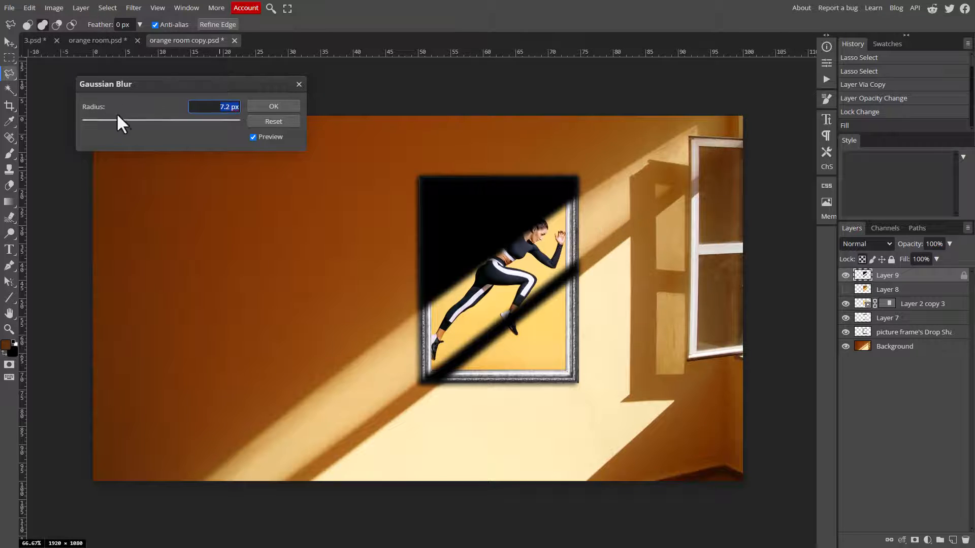
mouse_move(120, 120)
mouse_down()
mouse_move(98, 121)
mouse_move(110, 121)
mouse_up()
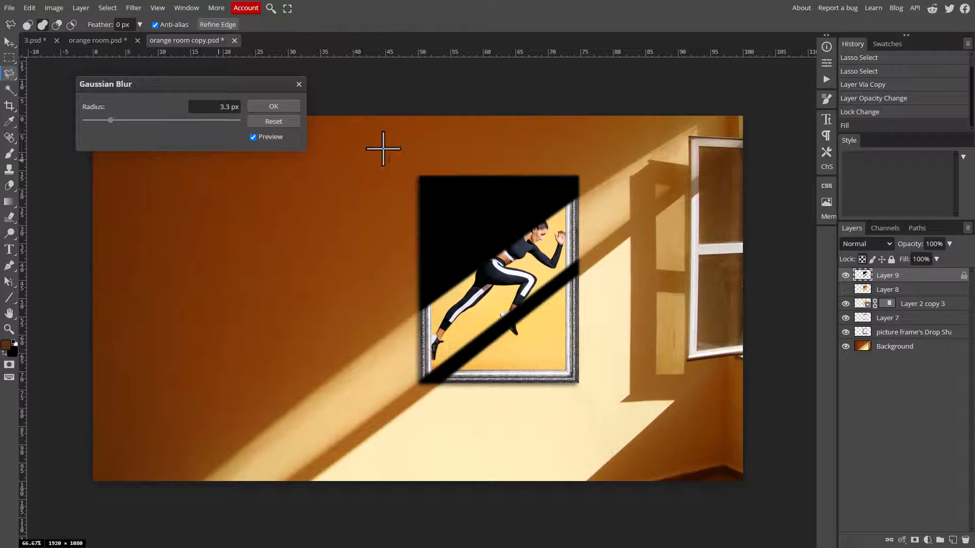
click(284, 108)
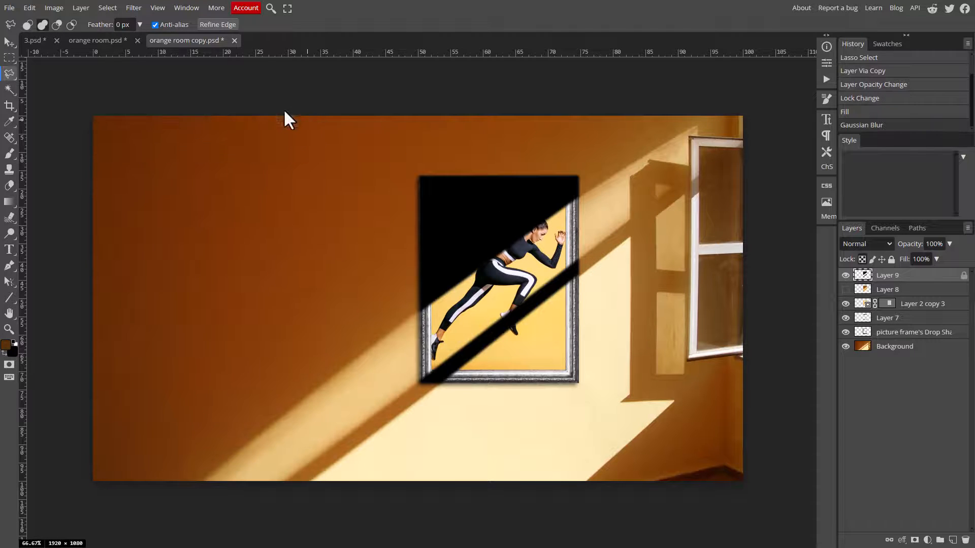
click(949, 244)
drag(950, 259, 911, 260)
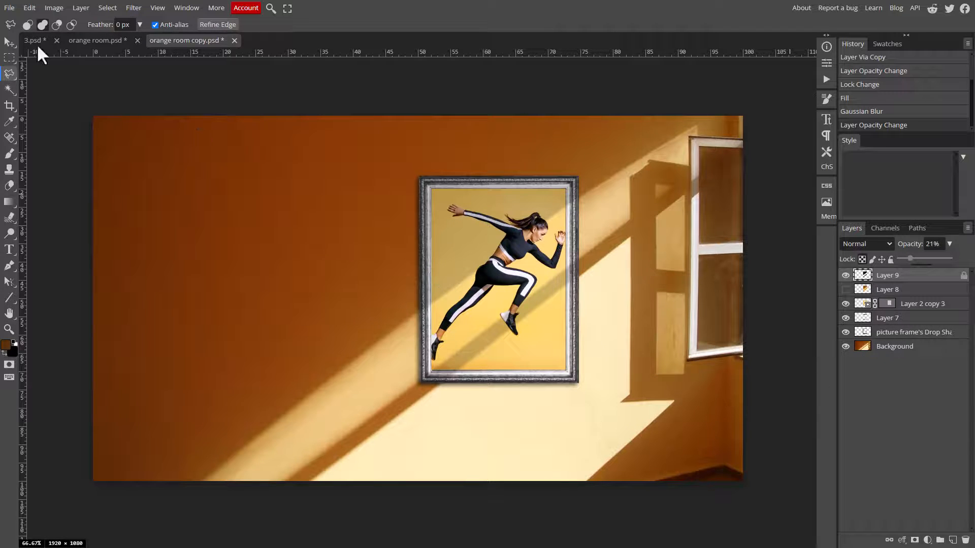
Select the framed picture with a rectangular marquee and fill it on a new layer with an orange-brown sampled from the wall beside the frame.
click(9, 60)
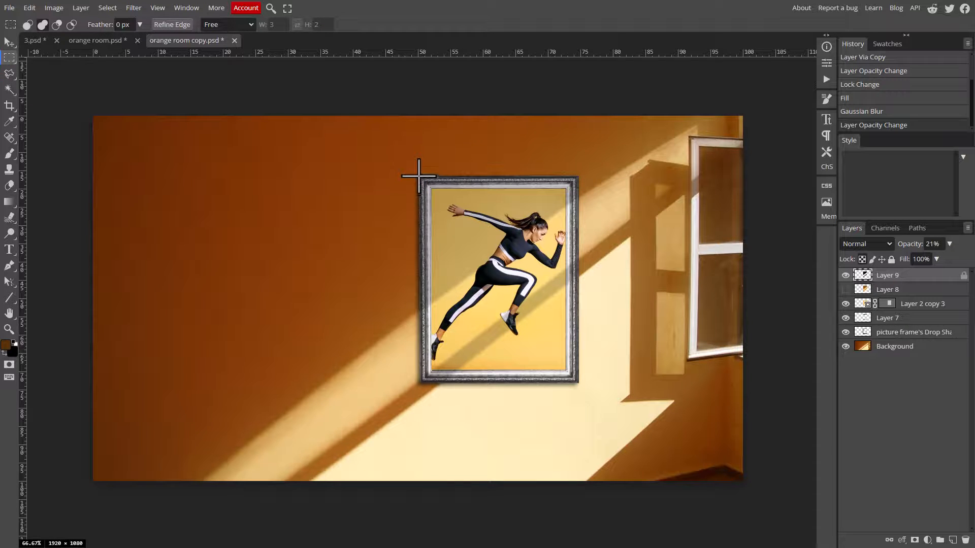
drag(418, 176, 574, 384)
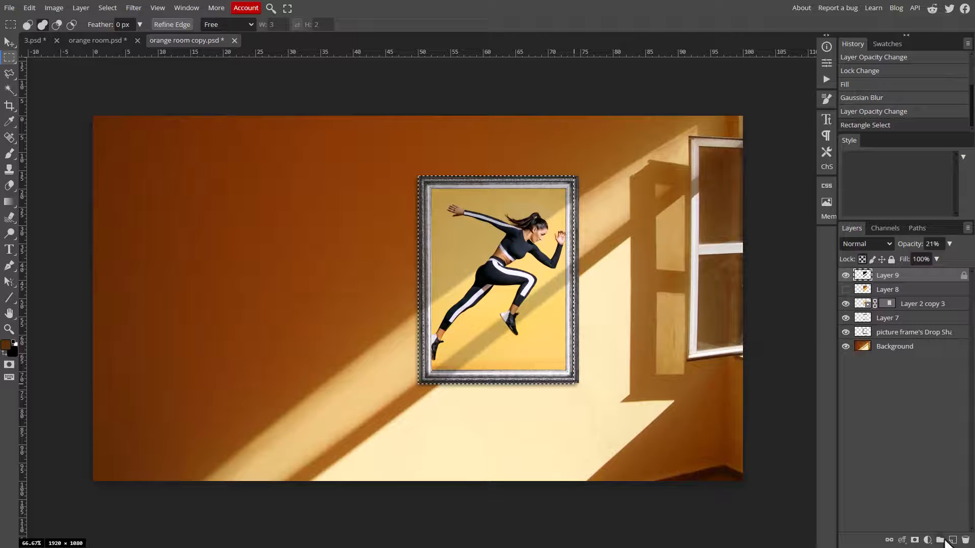
click(952, 540)
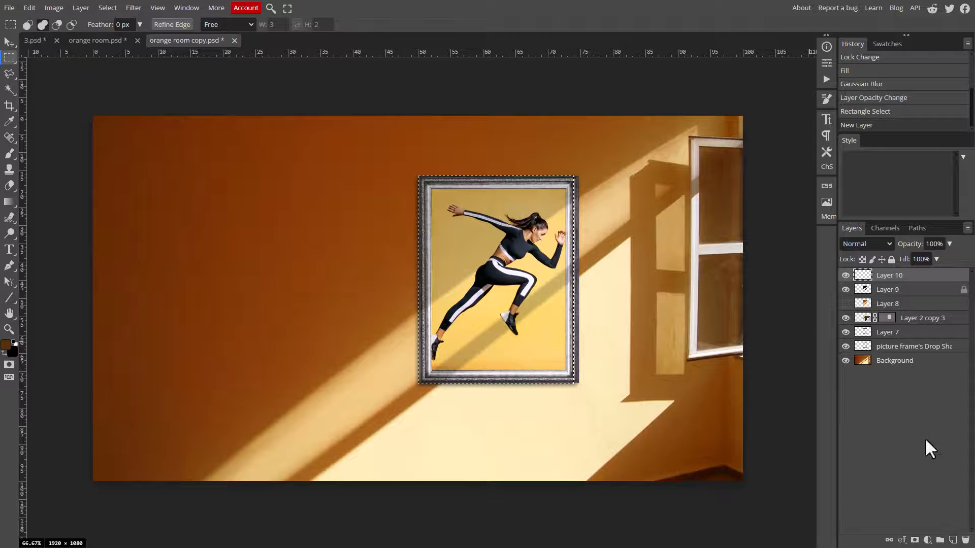
click(9, 122)
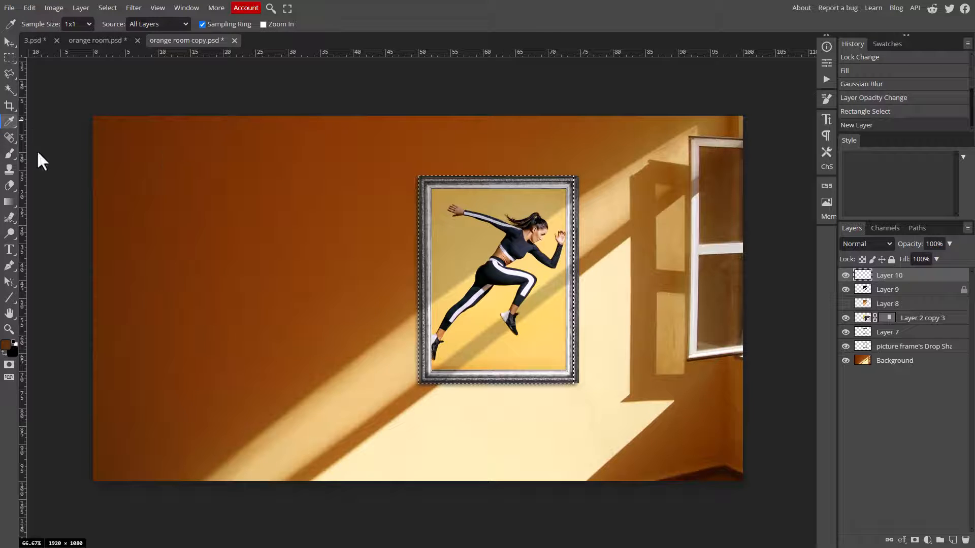
click(595, 174)
key(alt+BackSpace)
key(ctrl+d)
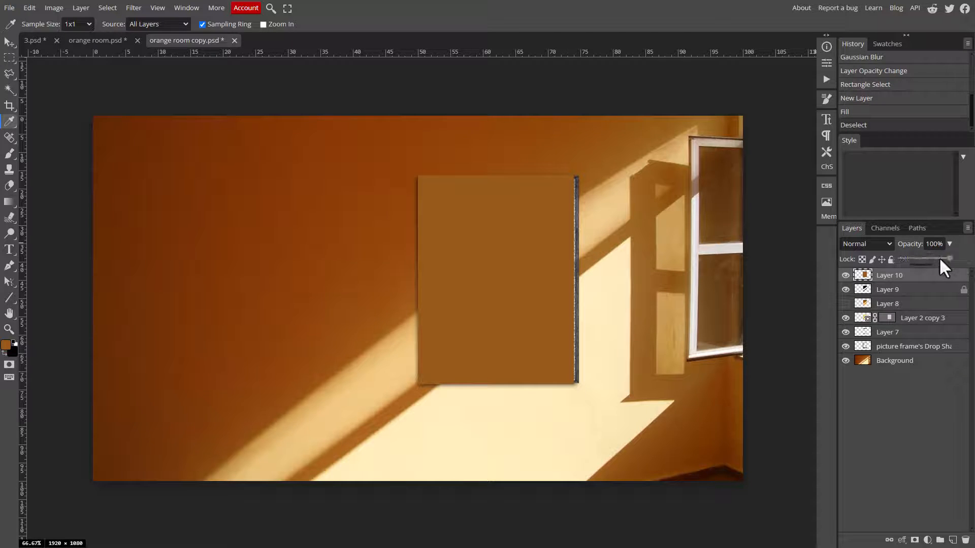
Lower the orange-brown layer's opacity to 21% and toggle its visibility to compare the tint on the framed picture.
drag(940, 259, 911, 260)
click(847, 277)
click(848, 277)
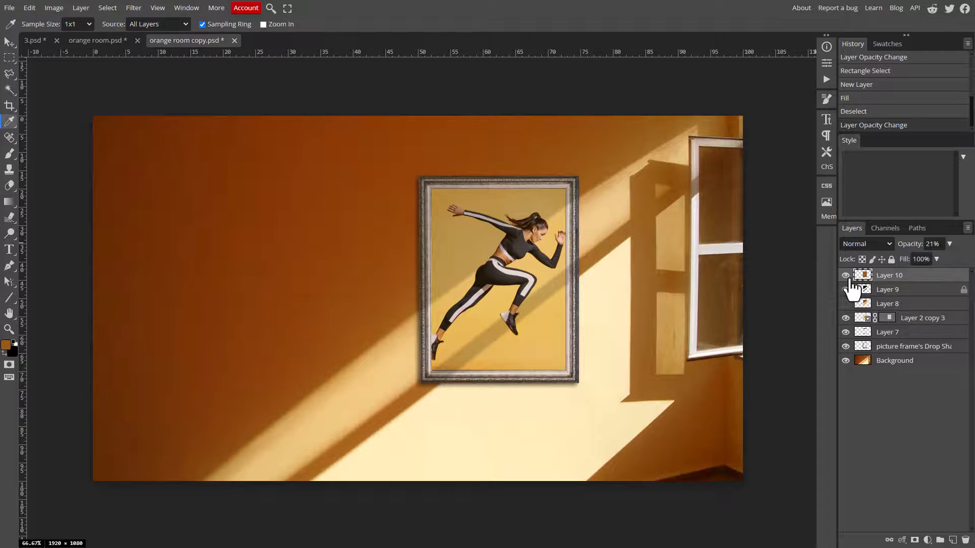
click(847, 277)
click(847, 277)
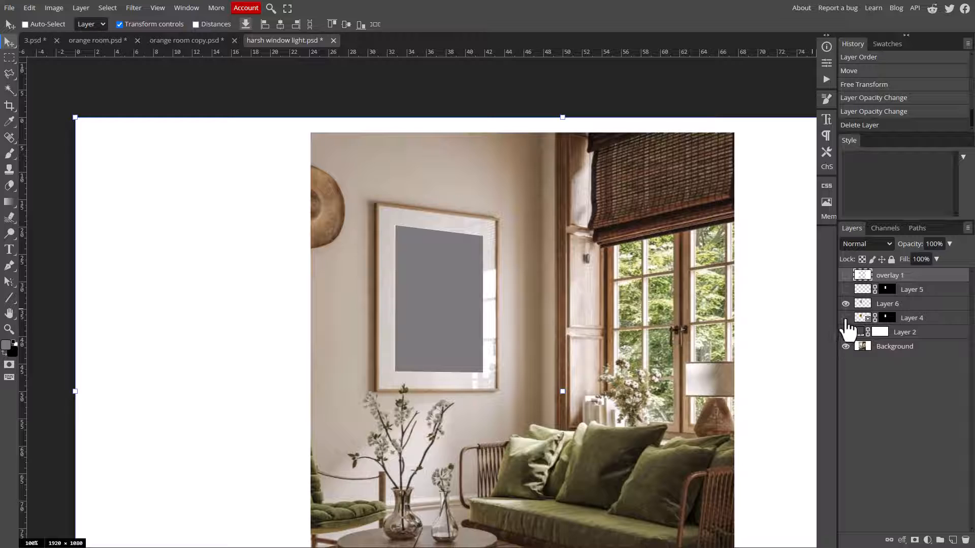
In harsh window light.psd, hide Layer 6 and select the Background layer's highlights using Color Range with a minimum of 255.
click(845, 304)
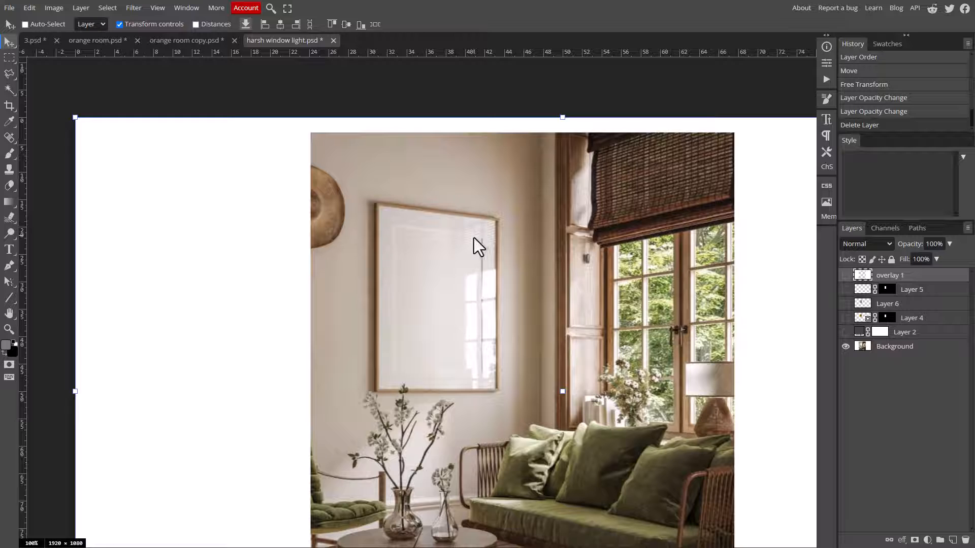
click(895, 355)
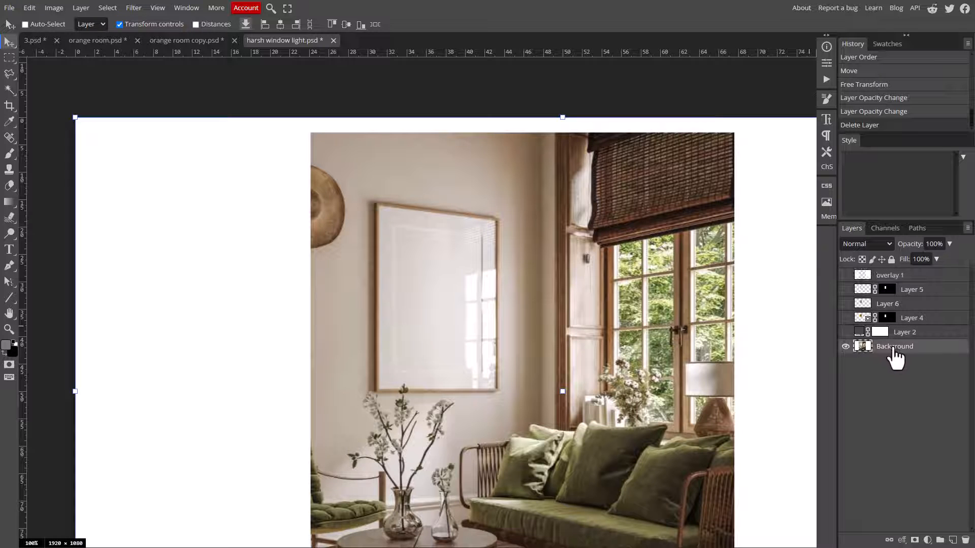
click(107, 9)
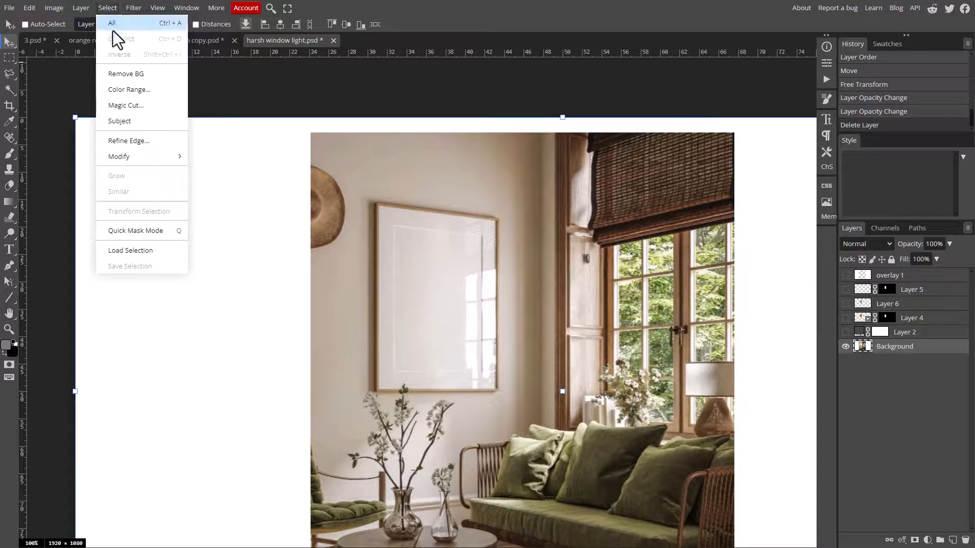
click(127, 88)
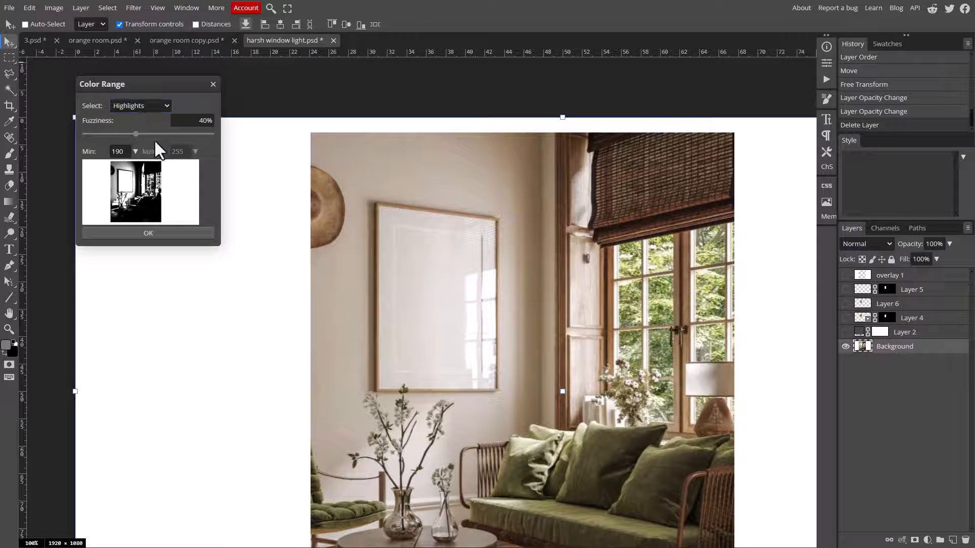
click(122, 152)
click(127, 106)
mouse_move(133, 152)
mouse_down()
mouse_move(123, 167)
mouse_move(87, 166)
mouse_move(137, 170)
mouse_up()
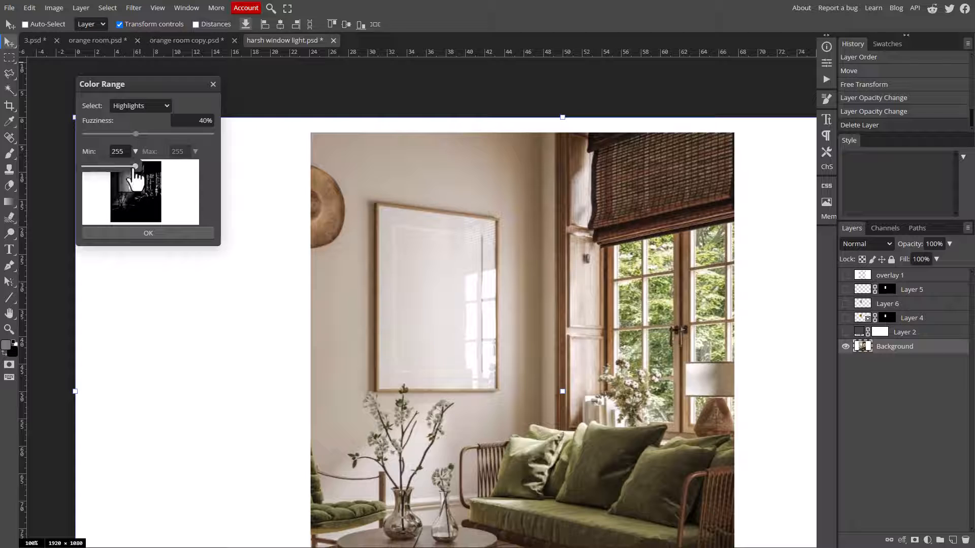
drag(130, 164, 140, 171)
click(146, 232)
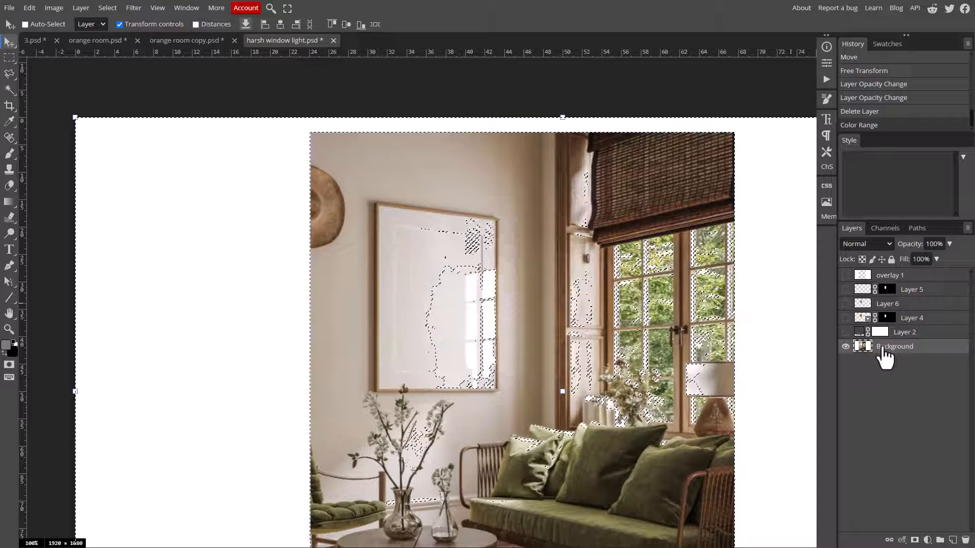
Copy the selected highlights to a new layer, place it above Layer 6, and leave Layer 6 and the Background visible.
key(ctrl)
key(ctrl+j)
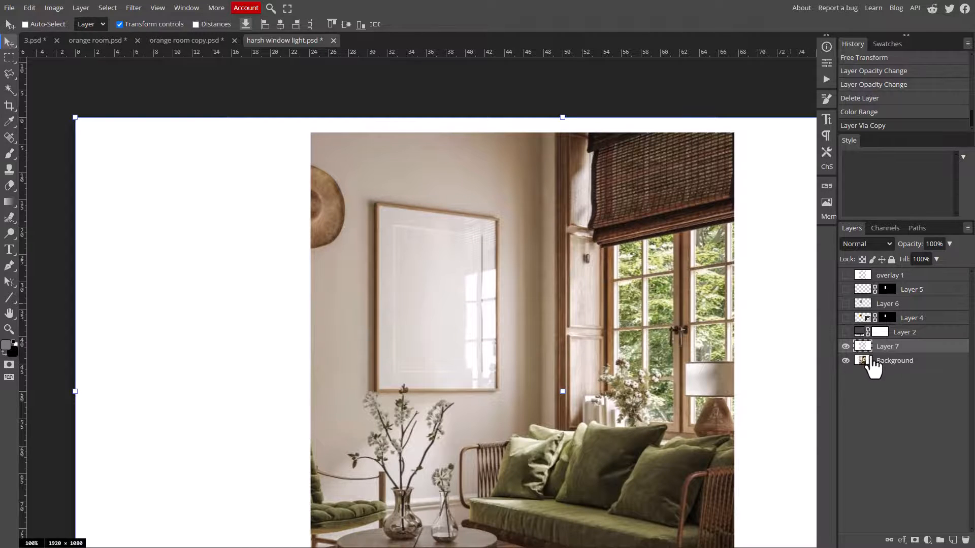
click(845, 360)
drag(899, 347, 899, 303)
click(845, 318)
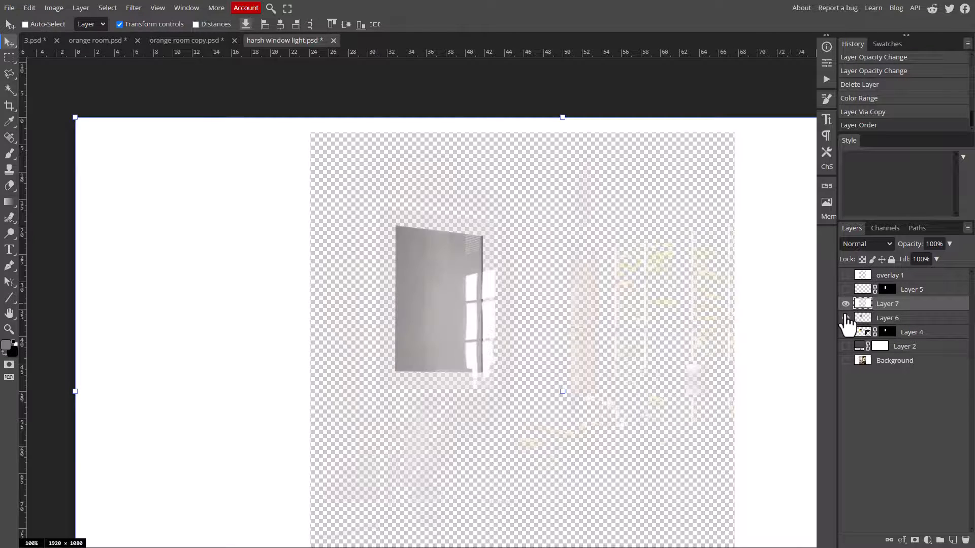
click(845, 361)
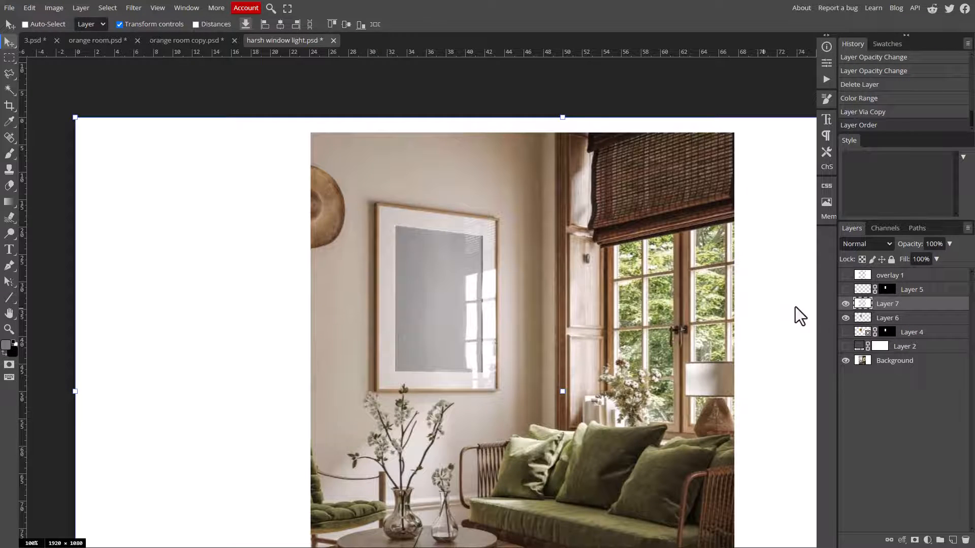
Repeatedly hide and show Layer 7 to compare the picture frame with and without the window reflections.
click(845, 303)
click(845, 303)
click(846, 303)
click(845, 304)
click(845, 304)
click(845, 304)
click(845, 304)
click(846, 304)
Outline the outer edge of the picture frame with the Polygonal Lasso and mask Layer 7 to that selection.
click(9, 74)
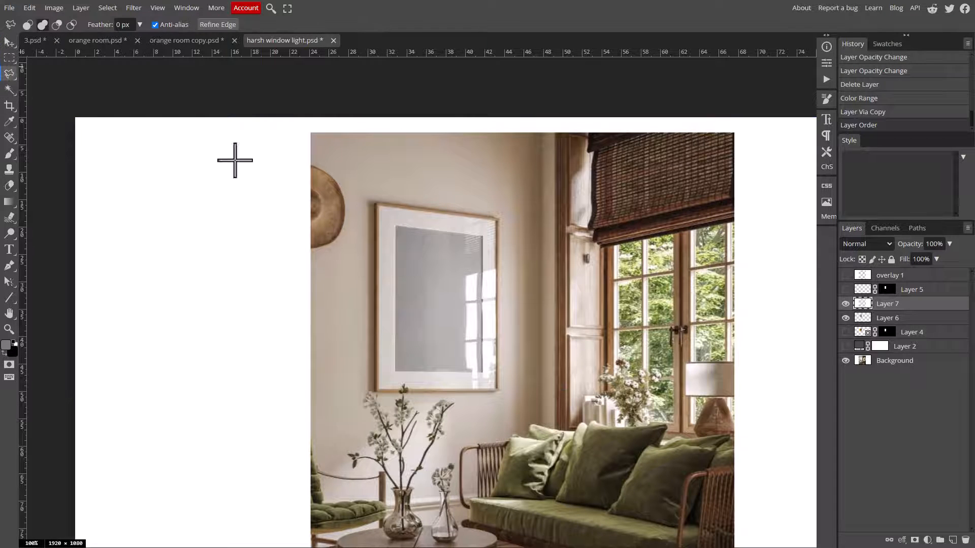
click(375, 201)
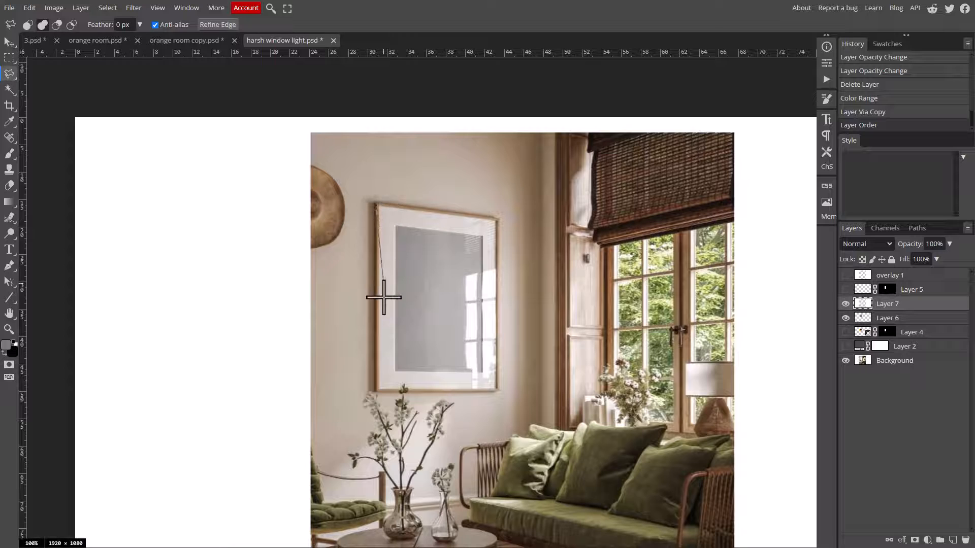
click(376, 393)
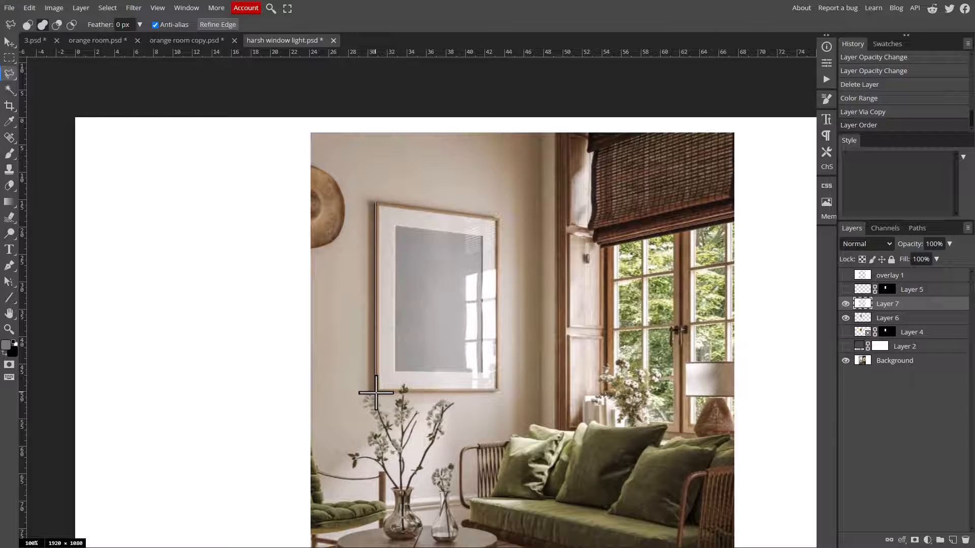
click(499, 392)
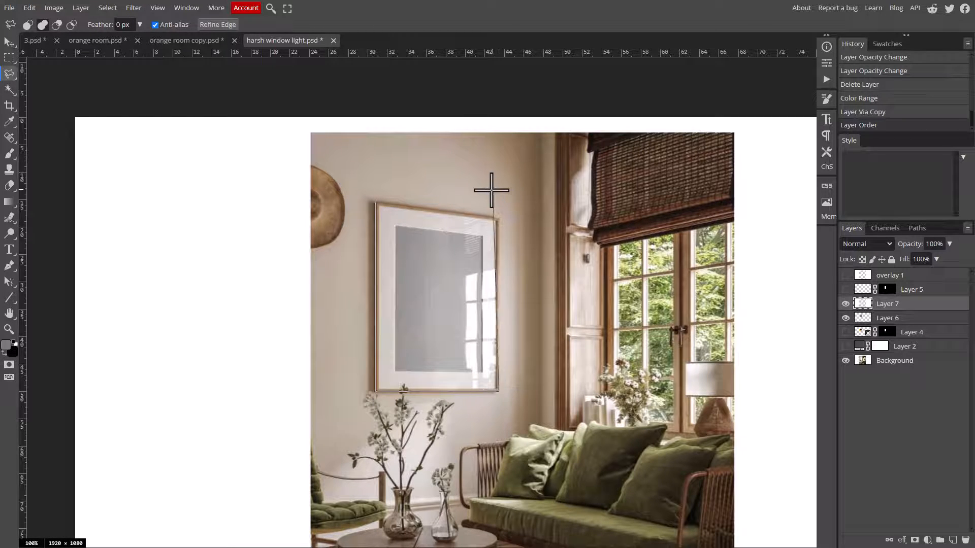
click(498, 219)
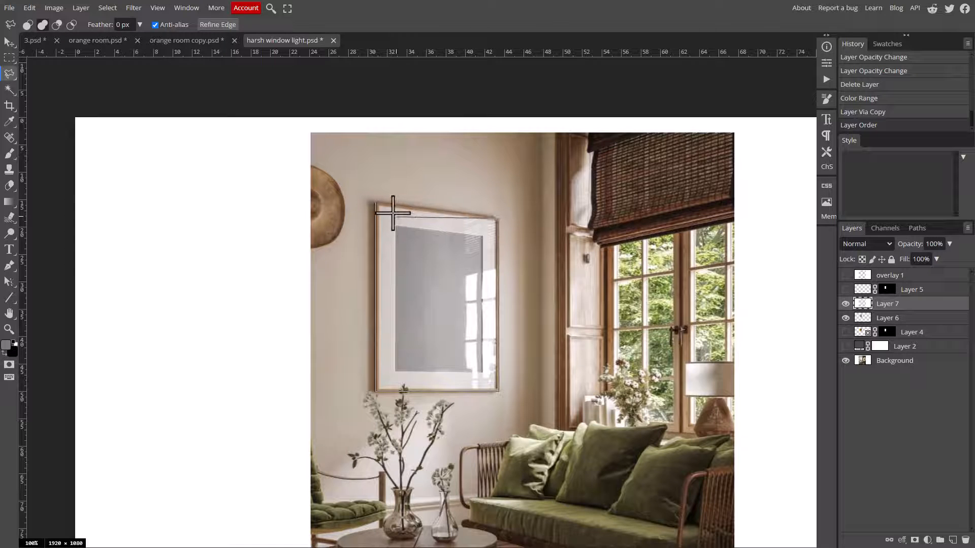
click(376, 203)
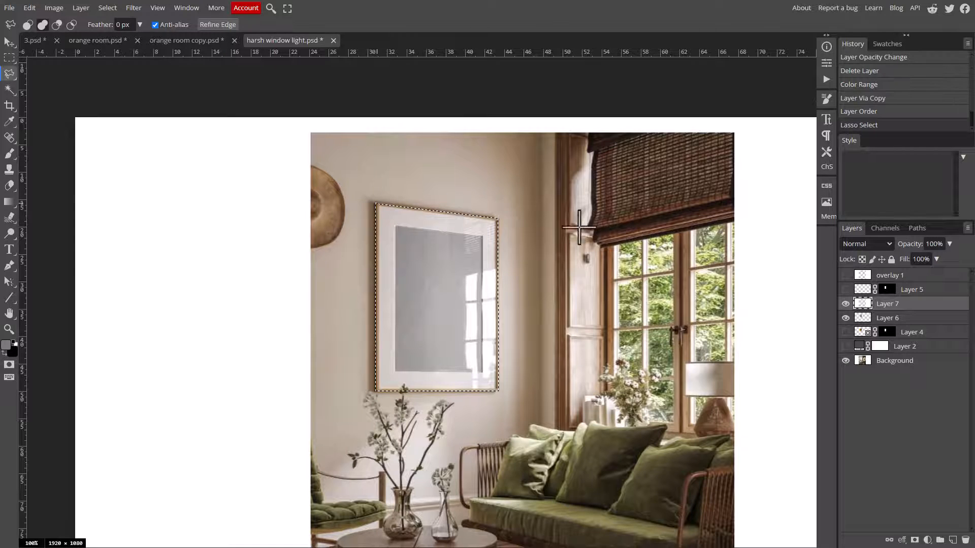
click(915, 539)
Toggle the masked reflection layer to check the glare inside the frame.
click(846, 317)
click(844, 304)
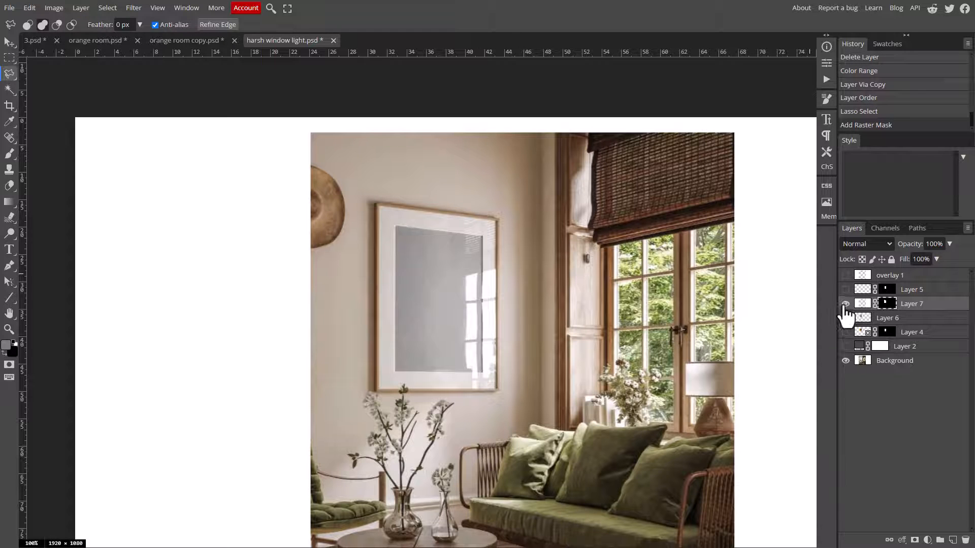
click(844, 304)
click(844, 304)
Open AdobeStock_315706105 from the transform and perspective folder and select the entire image for copying.
click(10, 8)
click(22, 40)
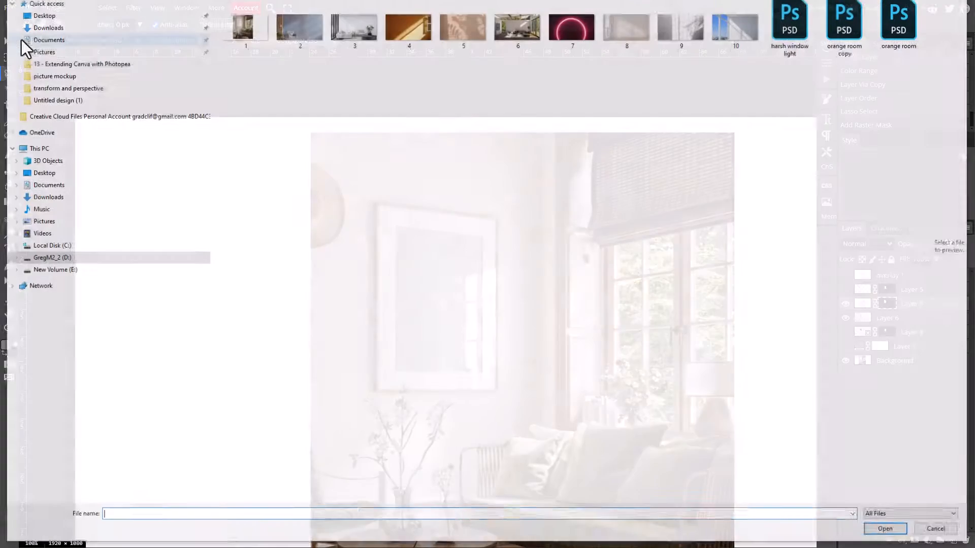
click(59, 89)
click(352, 26)
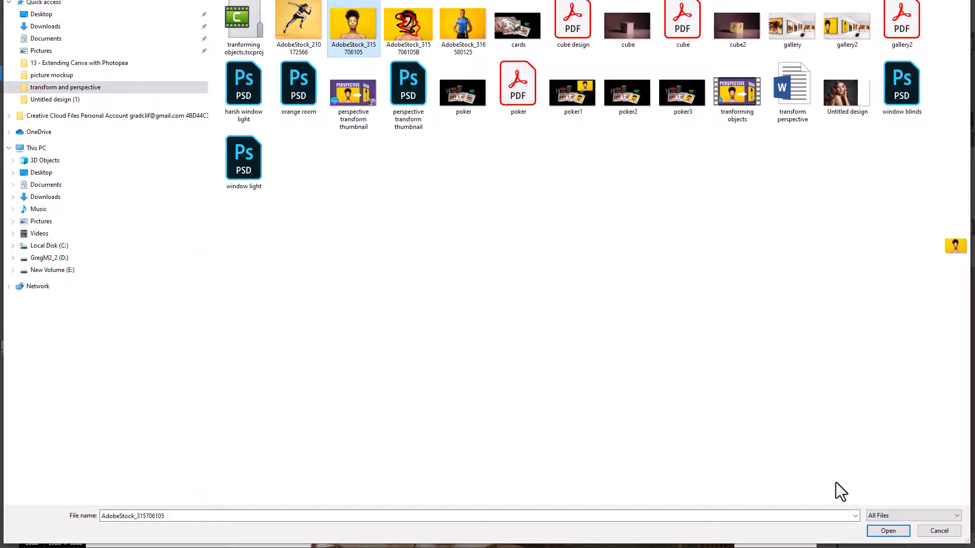
click(889, 531)
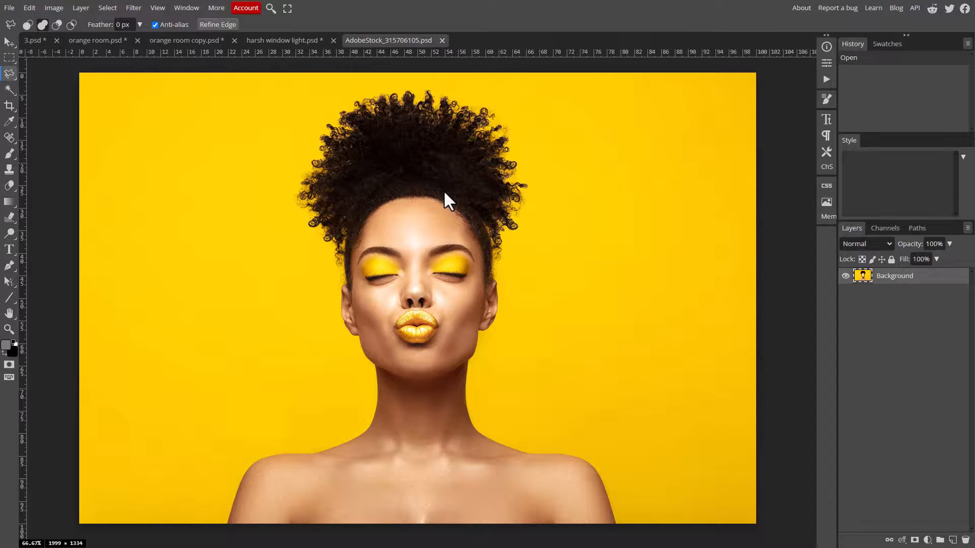
key(ctrl+a)
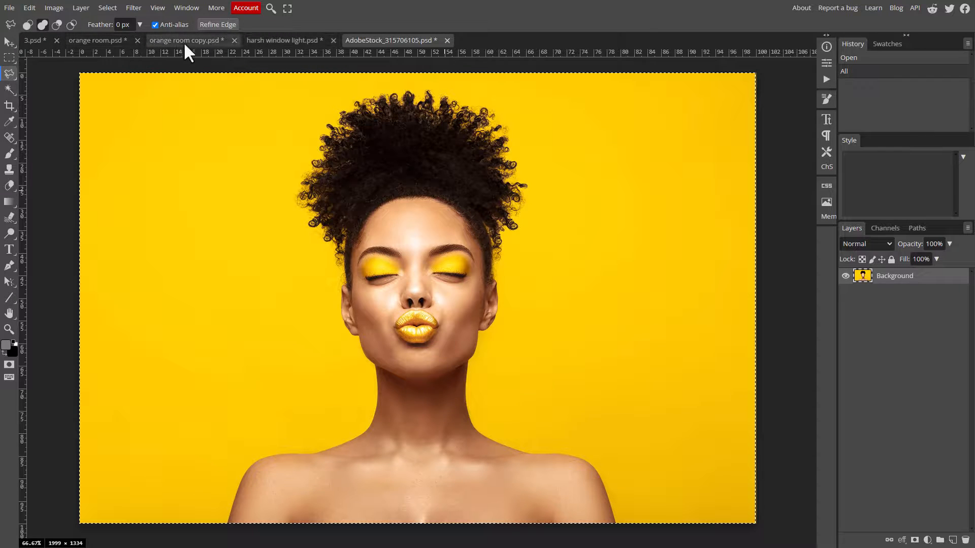
Paste the copied portrait into a new layer above overlay 1 in the harsh window light document.
click(259, 40)
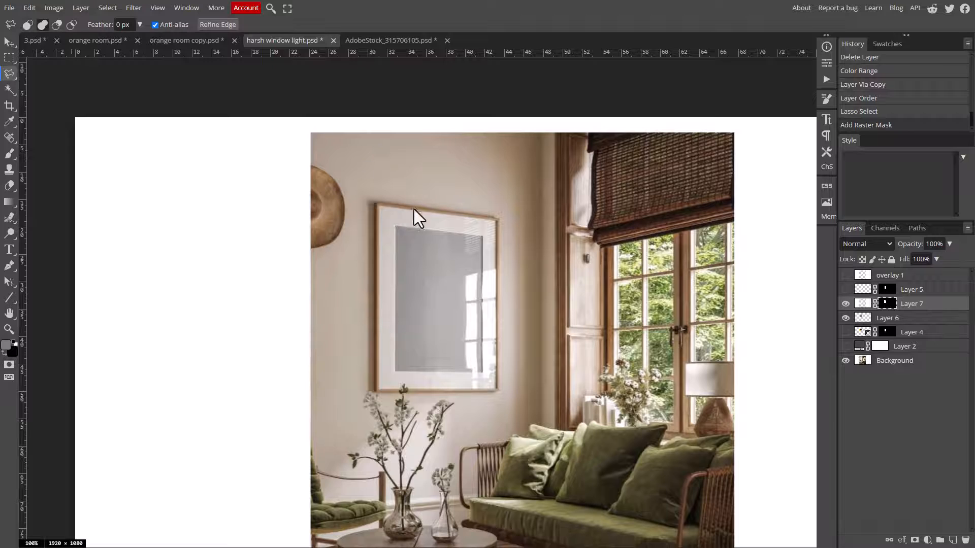
key(ctrl+v)
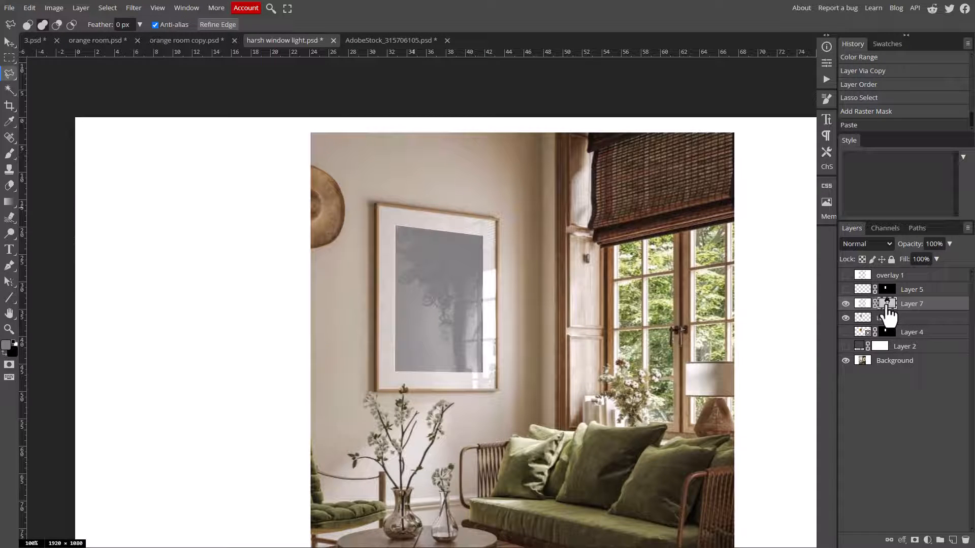
key(ctrl+z)
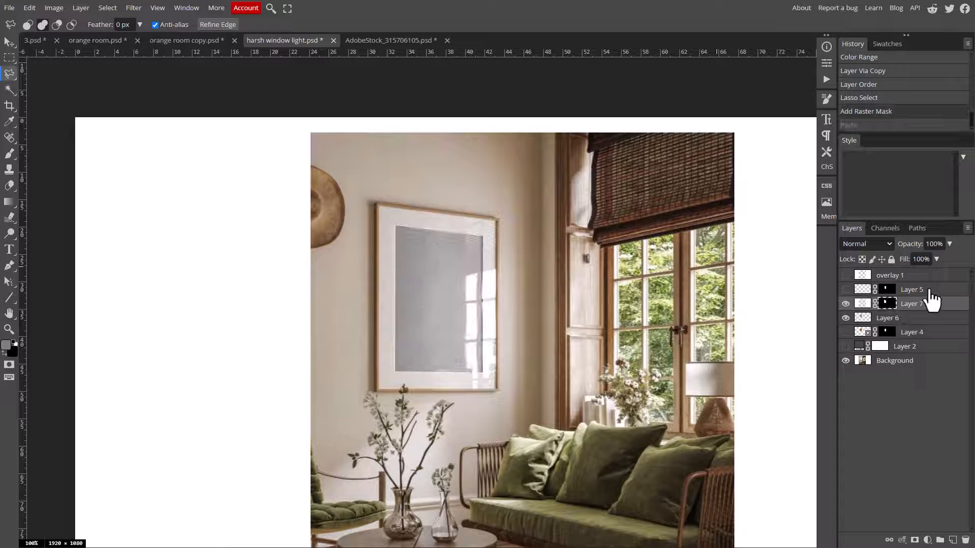
click(939, 276)
click(952, 541)
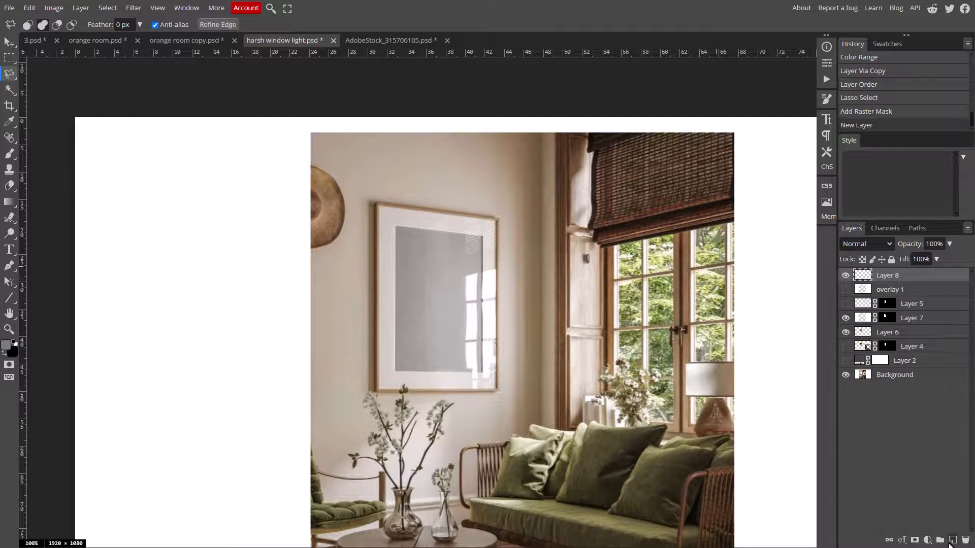
key(ctrl+v)
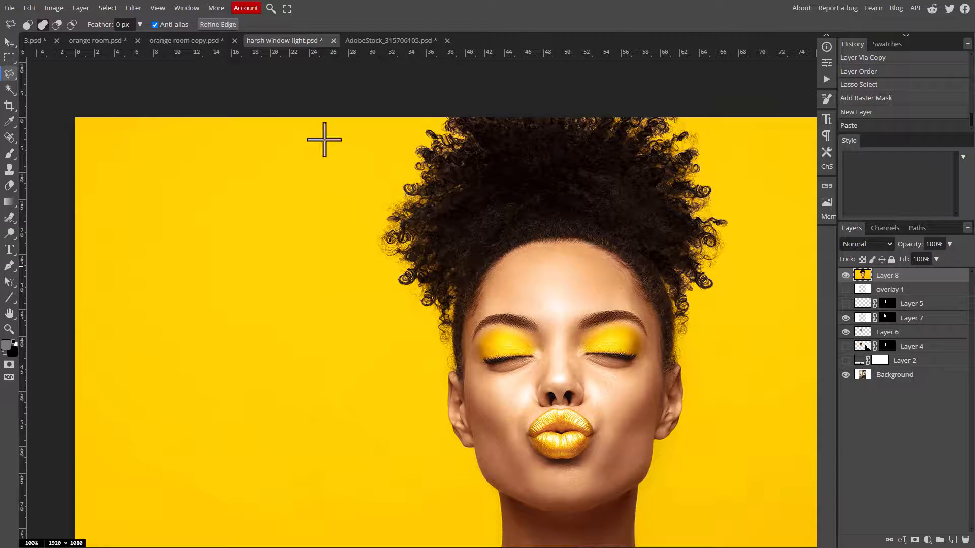
Scale the pasted portrait on Layer 8 to 26.41% and place it over the blank area beside the room photo.
click(10, 43)
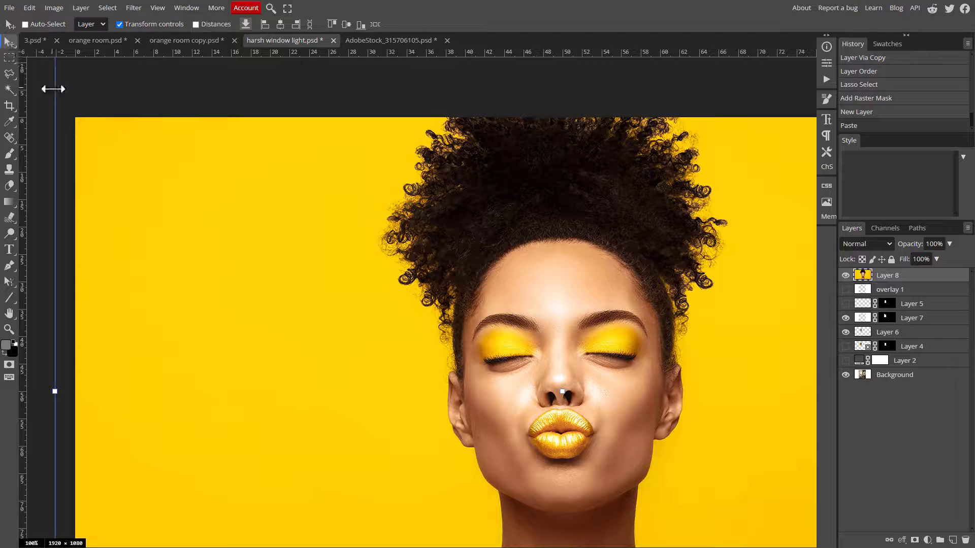
drag(110, 133, 145, 197)
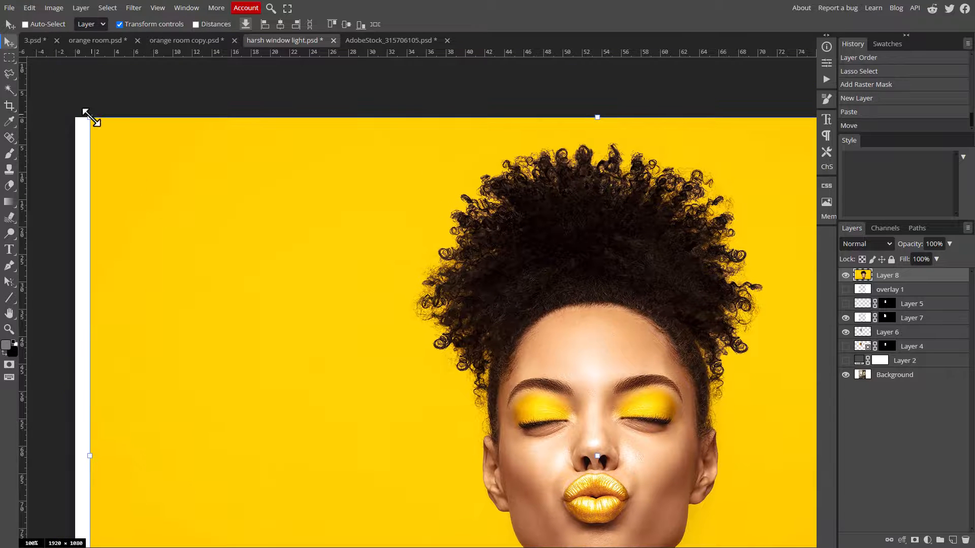
drag(91, 117, 260, 197)
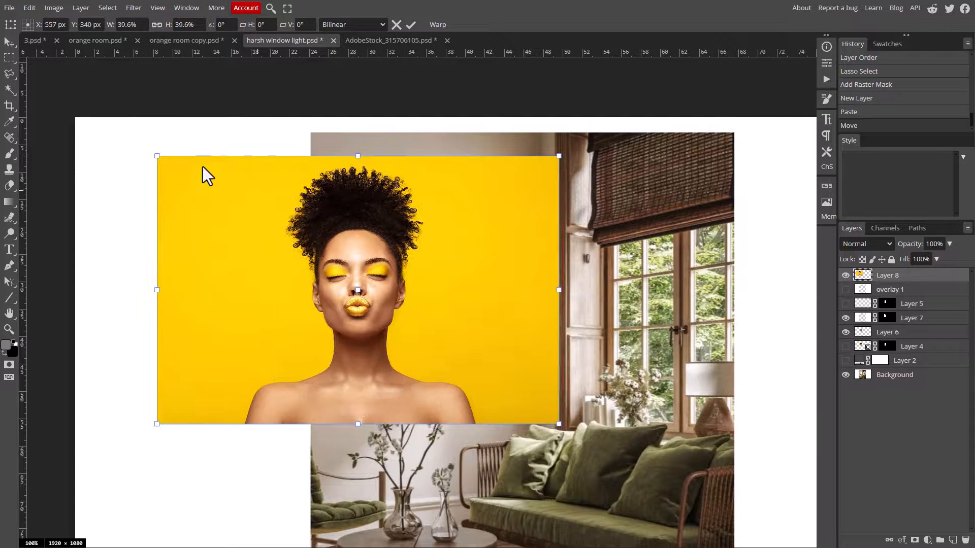
drag(157, 156, 290, 243)
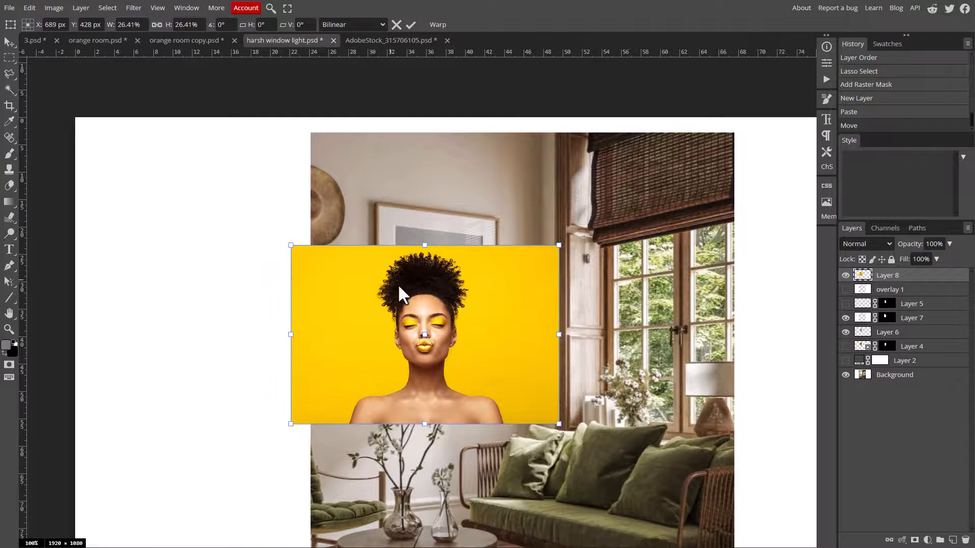
drag(436, 311, 219, 214)
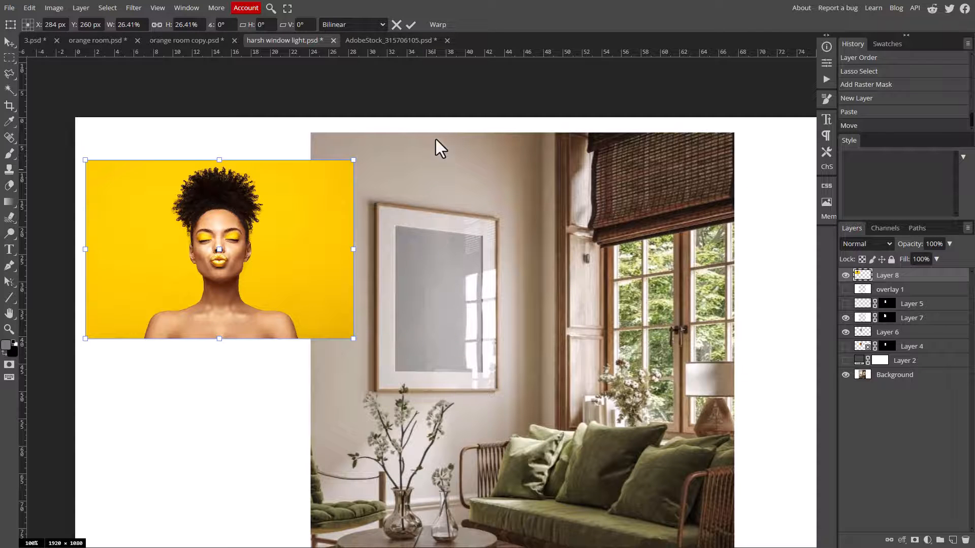
click(427, 44)
key(ctrl+a)
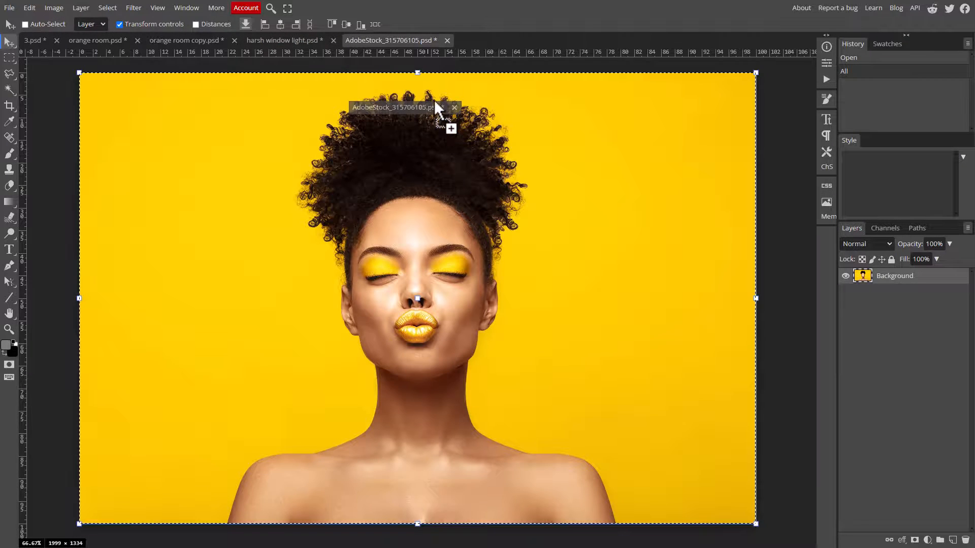
click(301, 40)
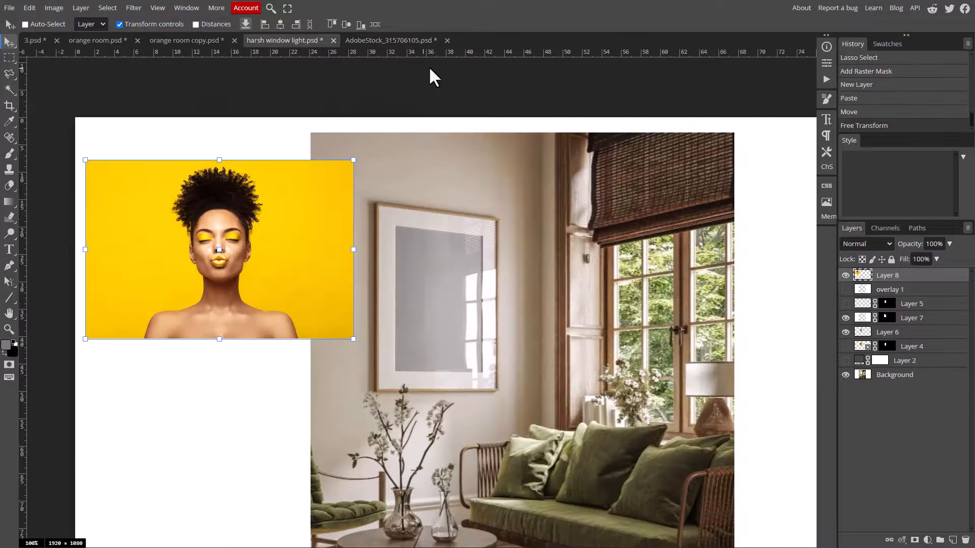
Place two horizontal guides at the upper and lower edges of the grey picture area inside the frame.
drag(415, 51, 453, 226)
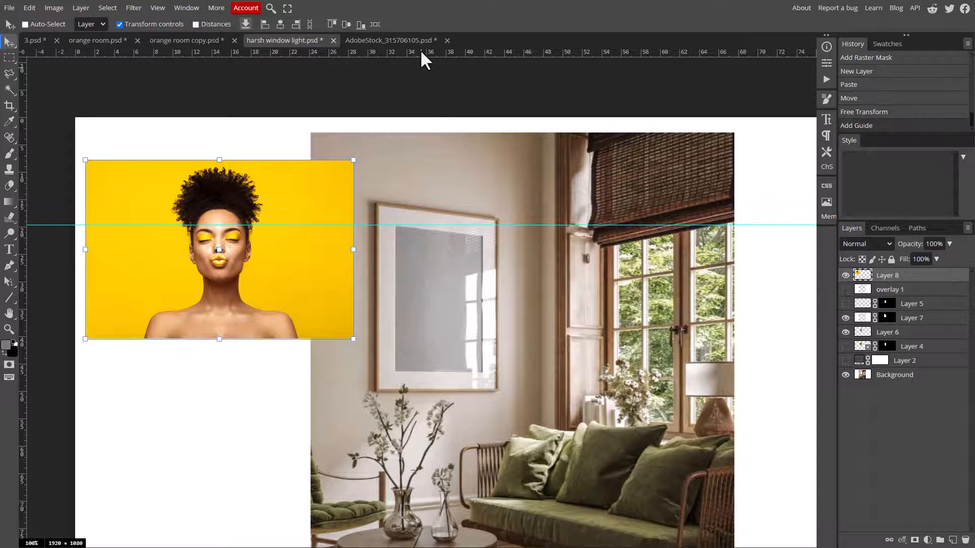
drag(421, 49, 464, 373)
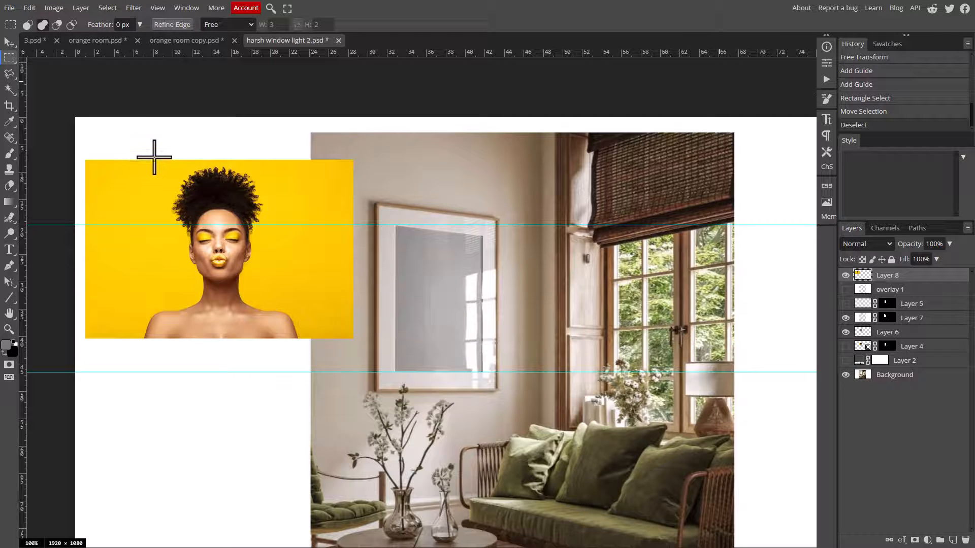
Trim Layer 8 to a portrait-format rectangle around the woman by clearing the inverse of a rectangular selection, and deselect.
drag(168, 166, 284, 342)
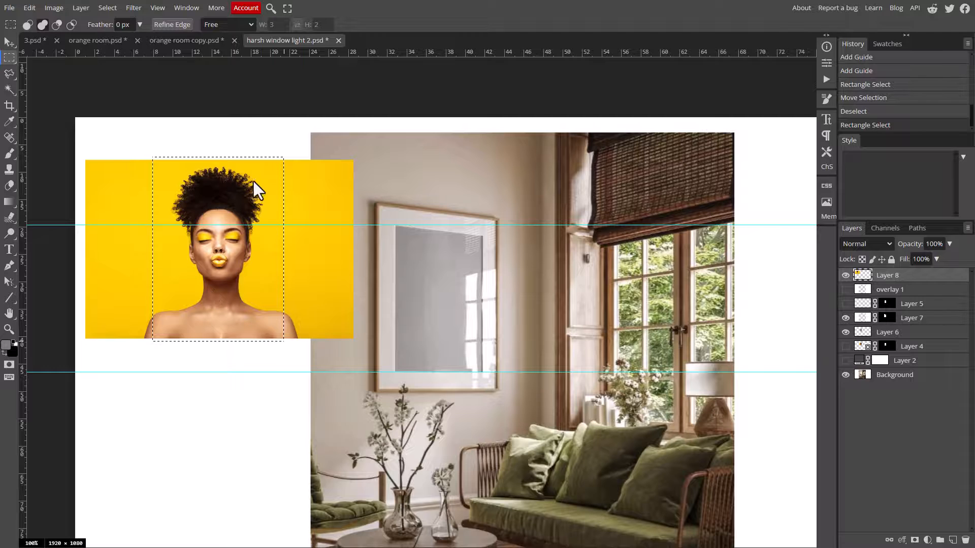
click(109, 8)
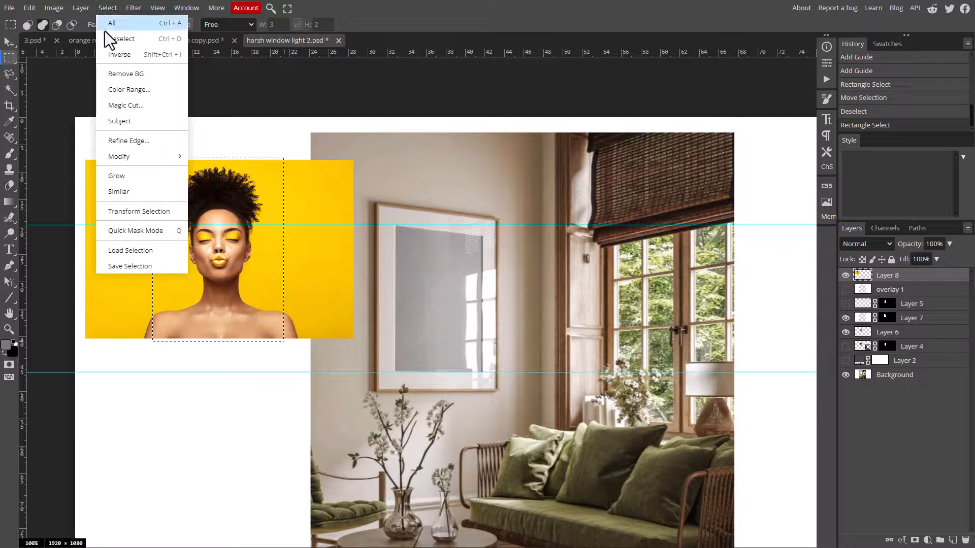
click(114, 54)
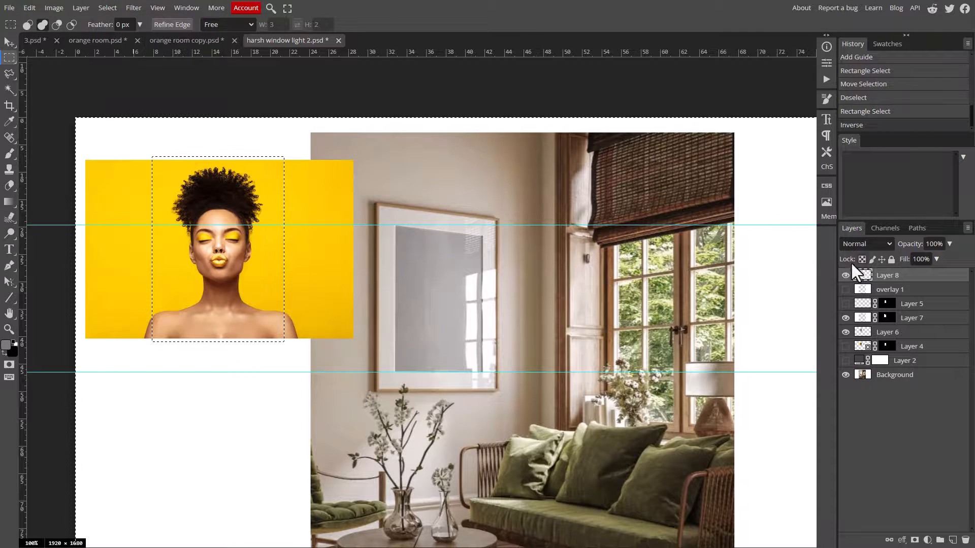
key(Delete)
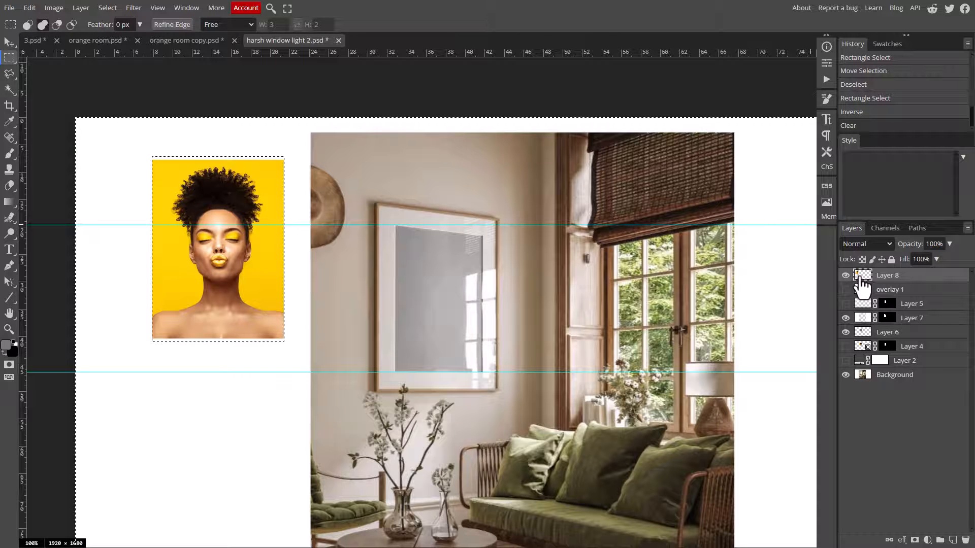
key(ctrl+d)
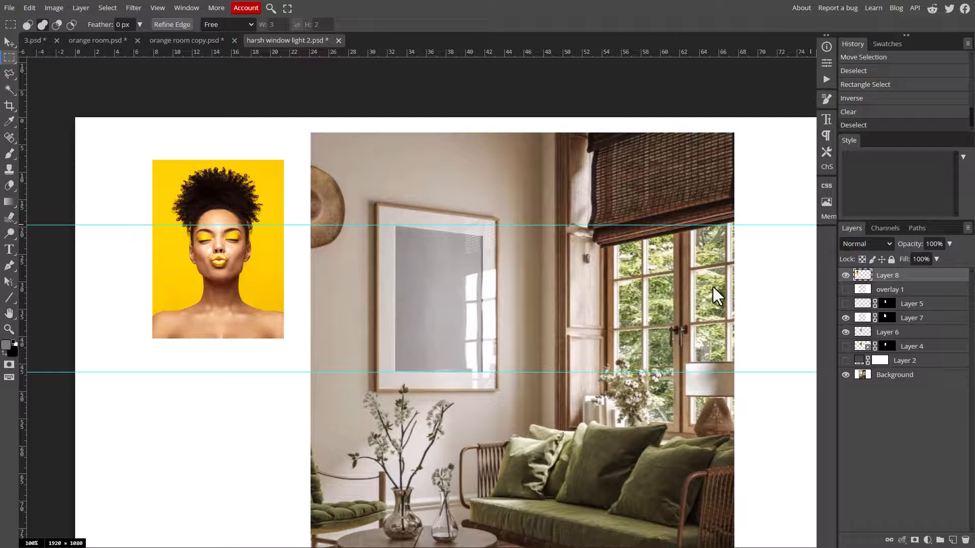
Convert Layer 8 to a smart object, and open its contents for a check before closing them again.
right_click(863, 279)
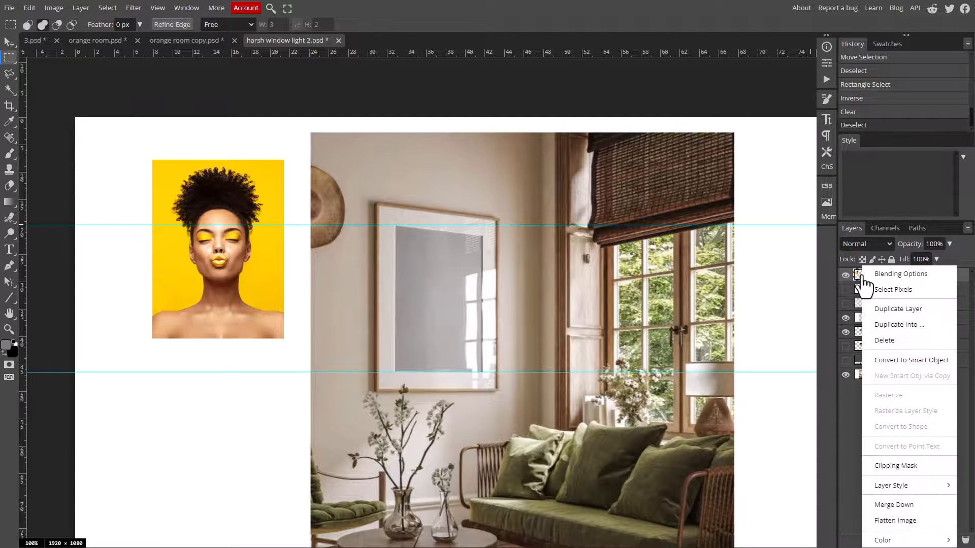
click(889, 361)
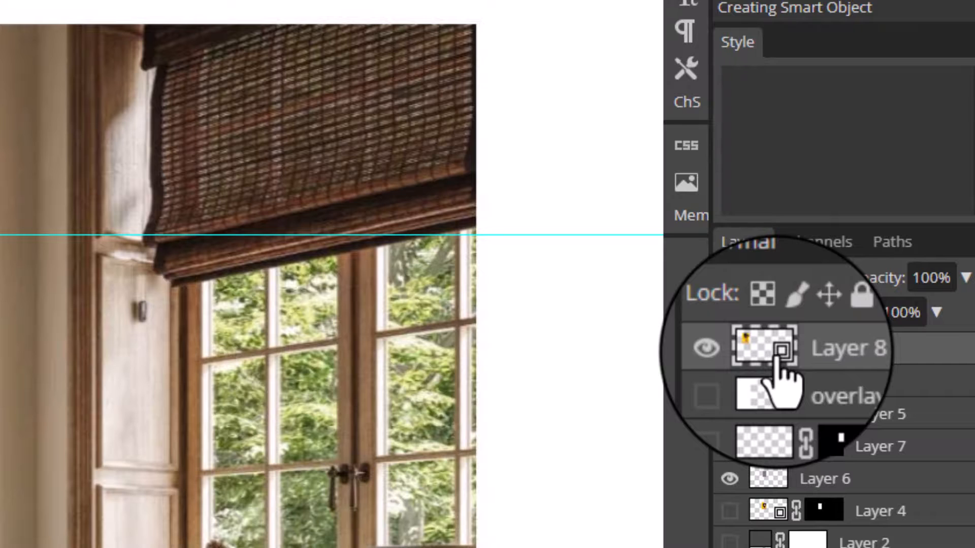
double_click(775, 351)
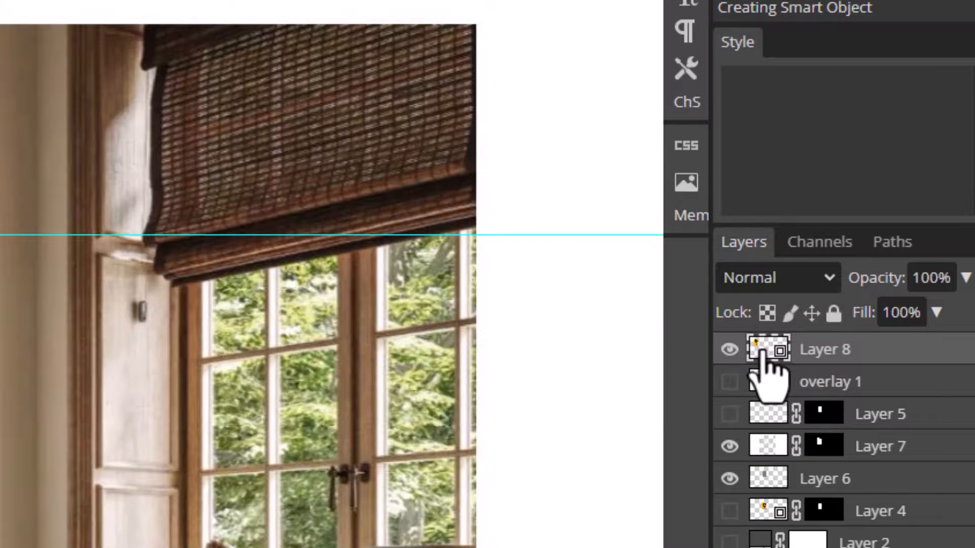
double_click(763, 356)
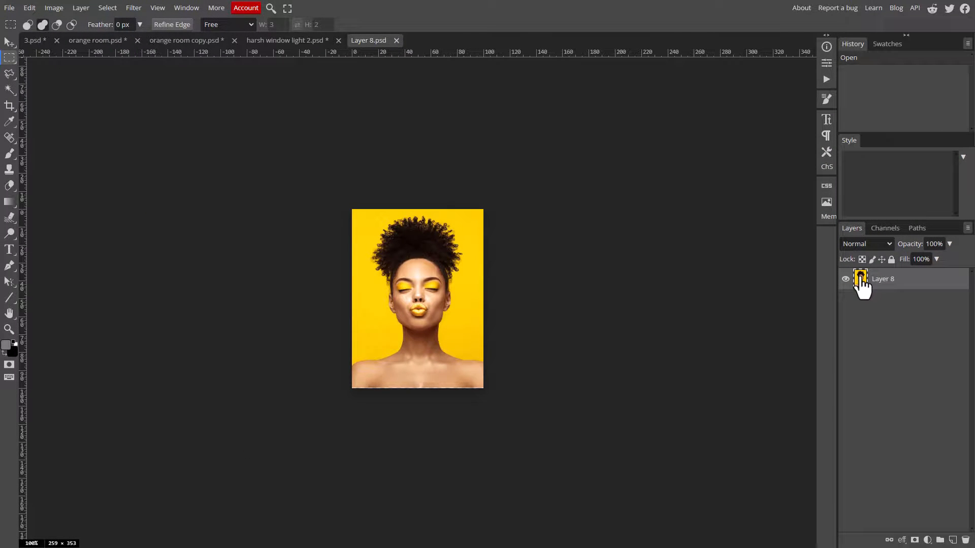
click(397, 40)
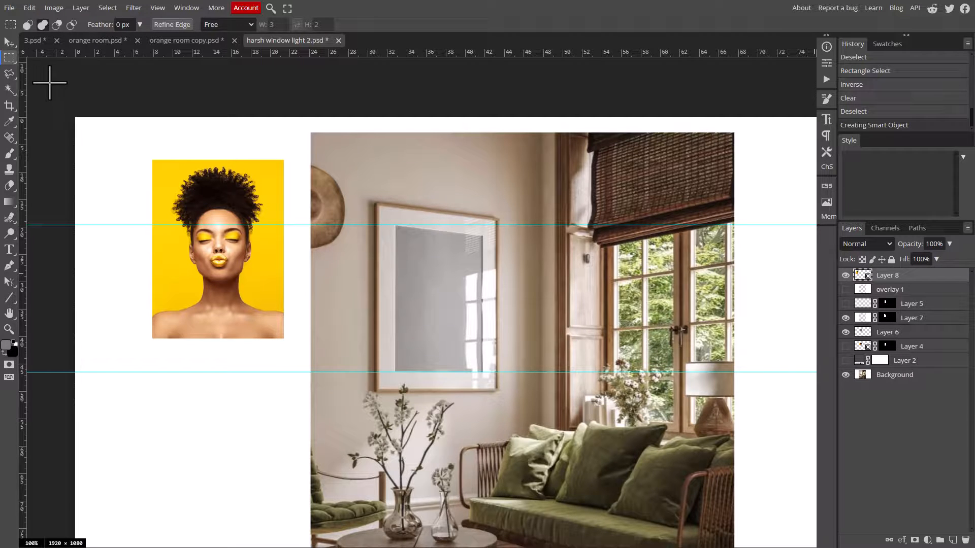
Move the portrait smart object over the wall frame and lower its opacity to 54%.
click(9, 43)
drag(168, 184, 403, 254)
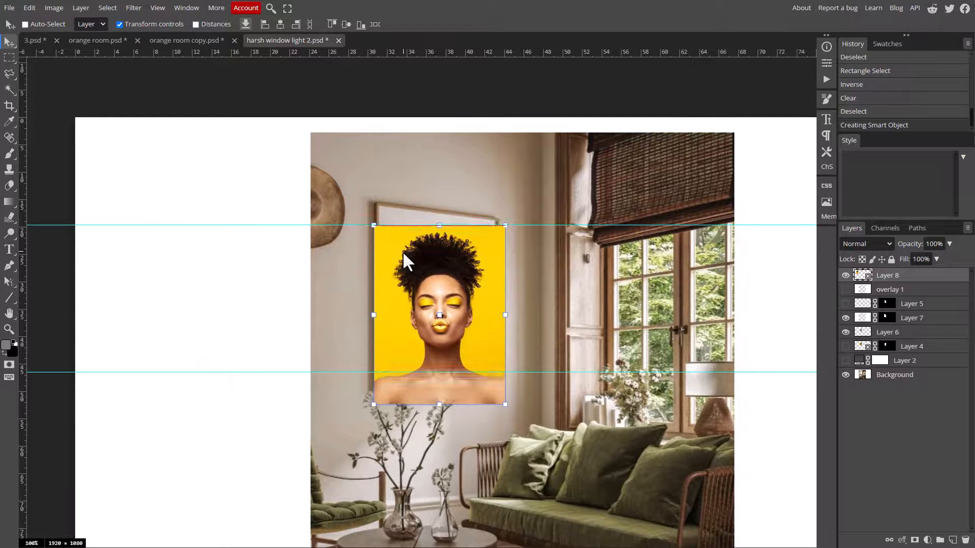
click(949, 244)
drag(950, 259, 928, 259)
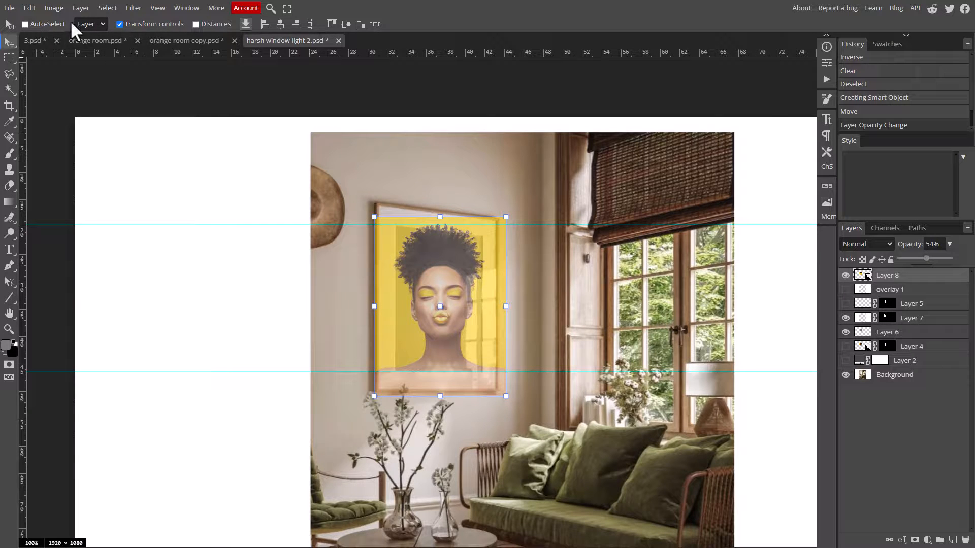
click(56, 9)
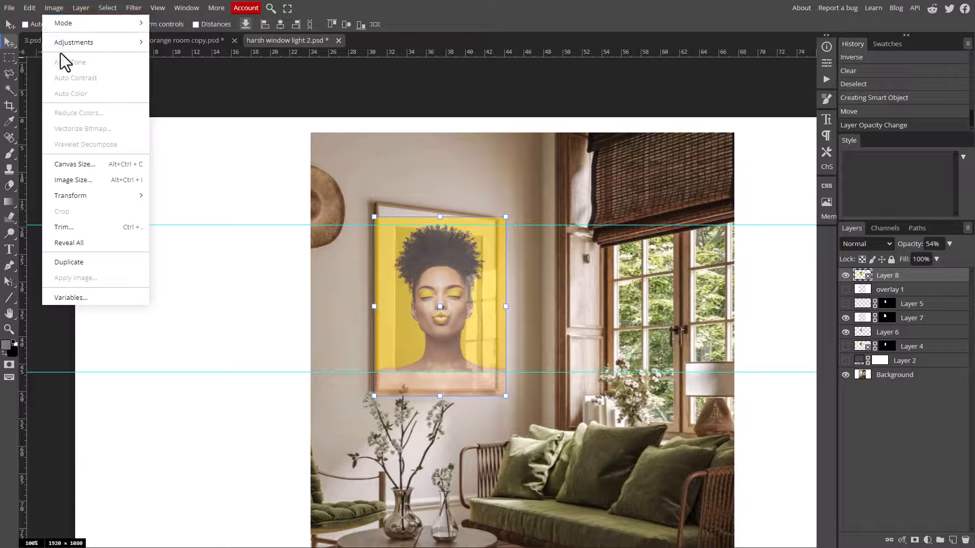
mouse_move(31, 11)
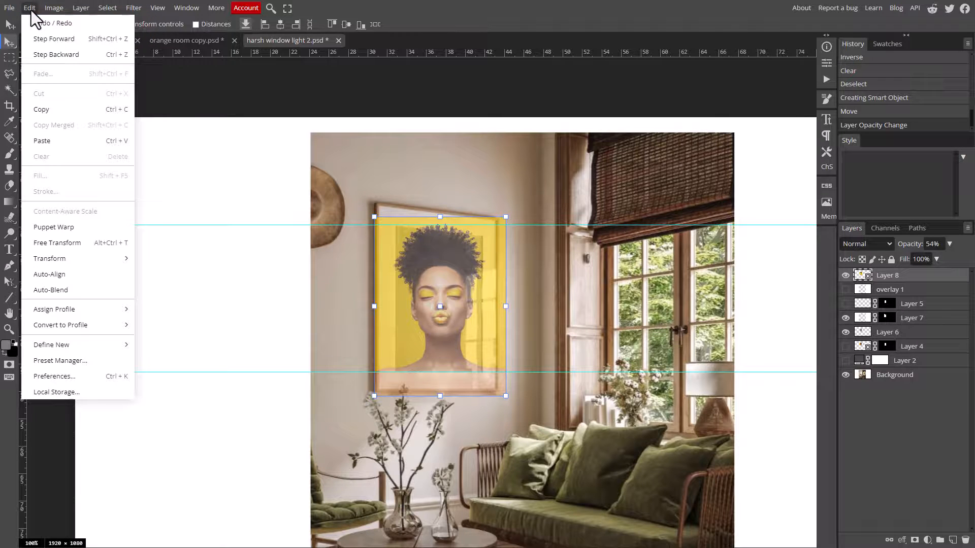
click(64, 241)
right_click(443, 282)
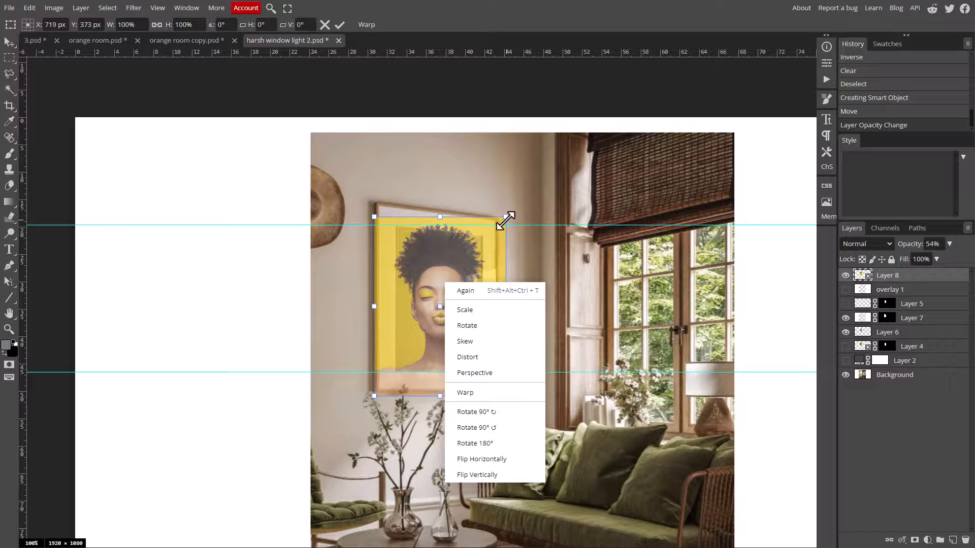
click(368, 155)
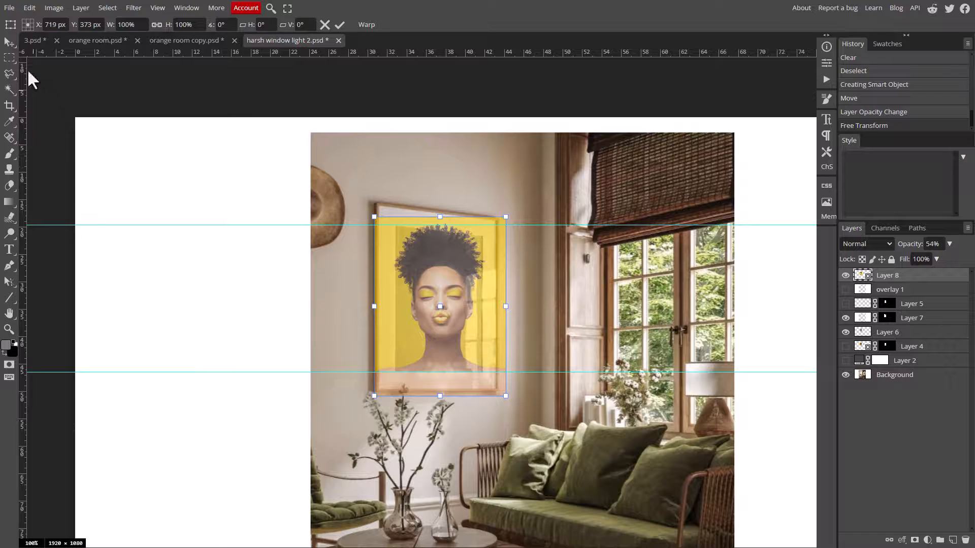
click(6, 42)
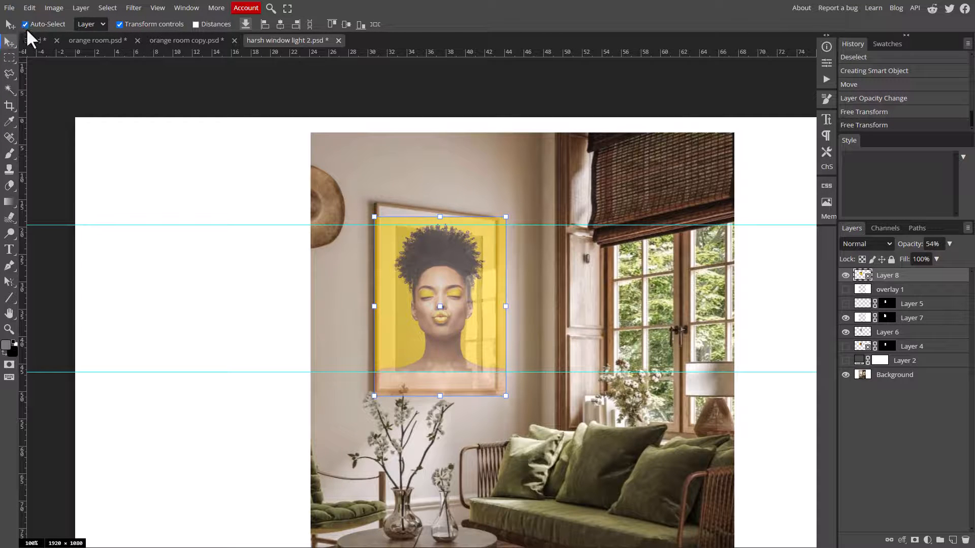
Distort the four corners of the portrait on Layer 8 to match the perspective of the grey picture area, and apply the transform.
click(375, 218)
drag(375, 218, 394, 225)
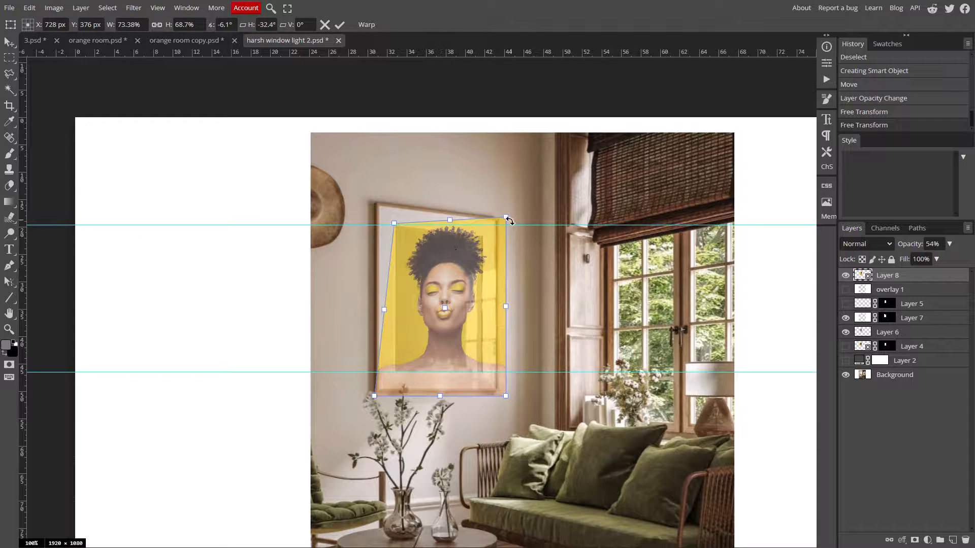
drag(504, 218, 486, 236)
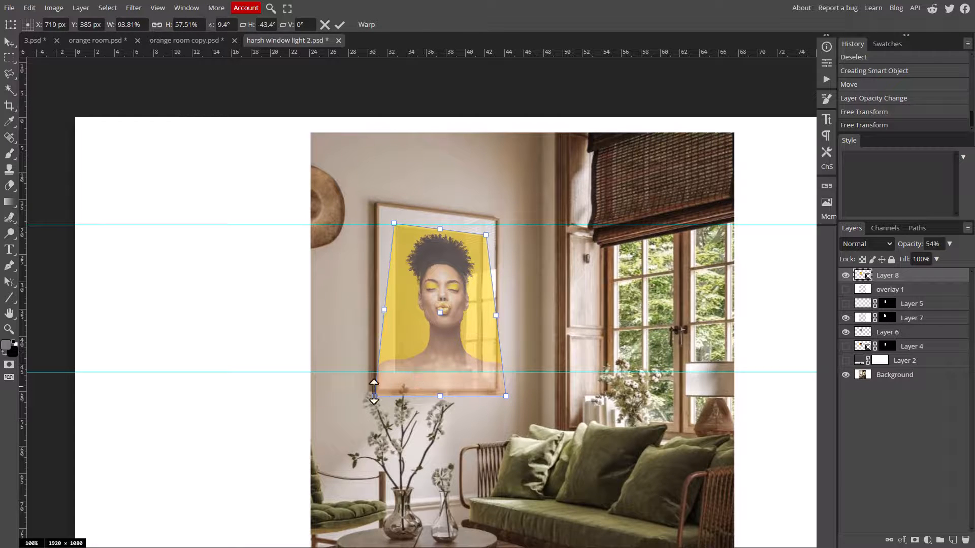
drag(377, 395, 393, 376)
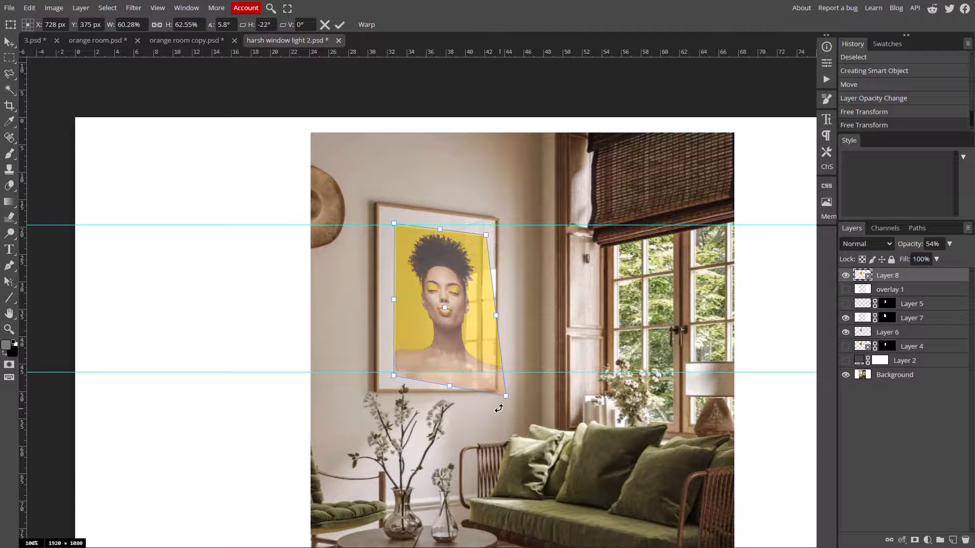
drag(505, 395, 482, 377)
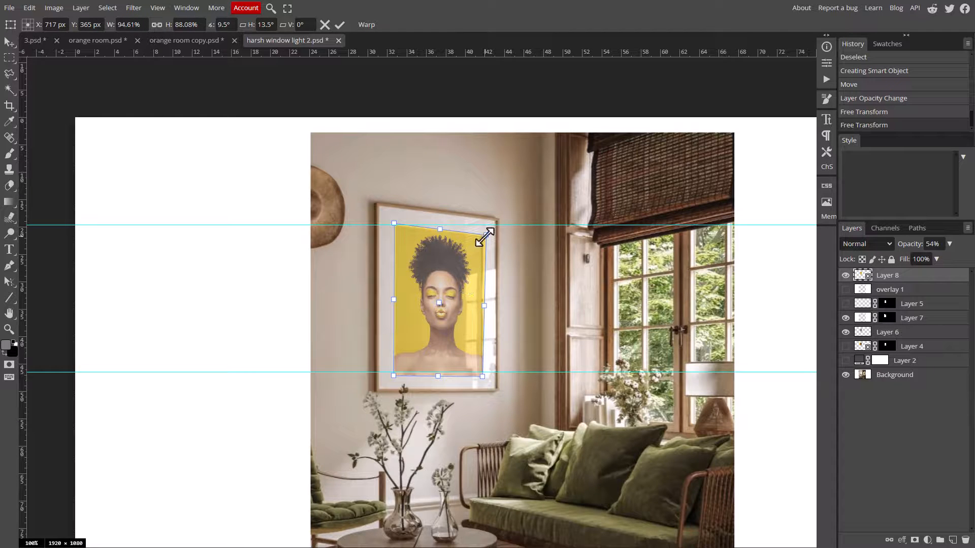
drag(485, 237, 482, 235)
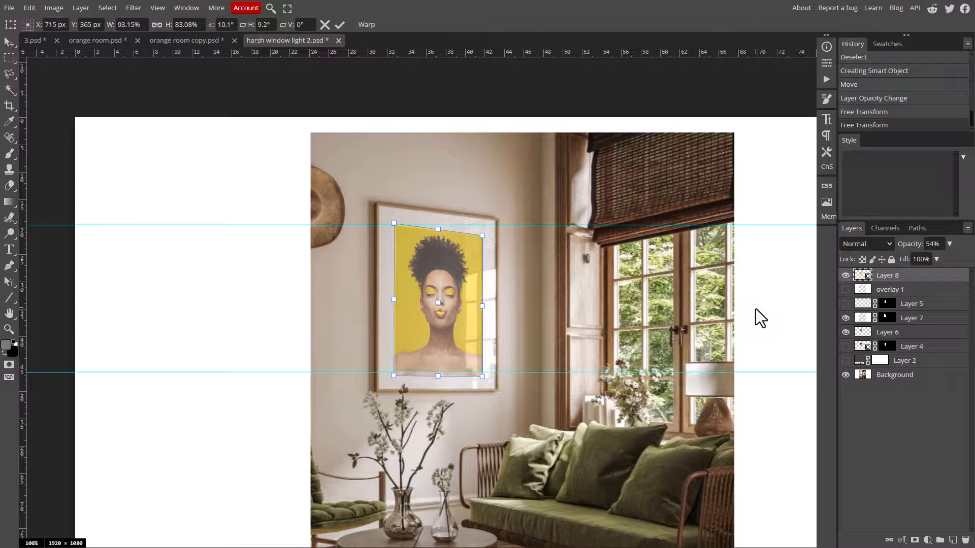
click(900, 290)
click(884, 273)
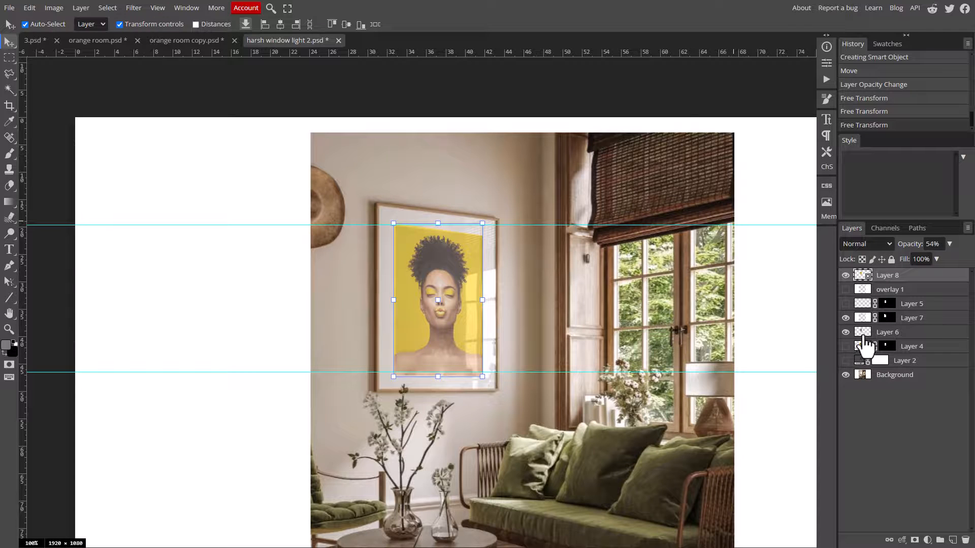
Mask Layer 8 with a selection loaded from Layer 6's grey picture shape, and restore its opacity to 100%.
click(846, 332)
click(846, 276)
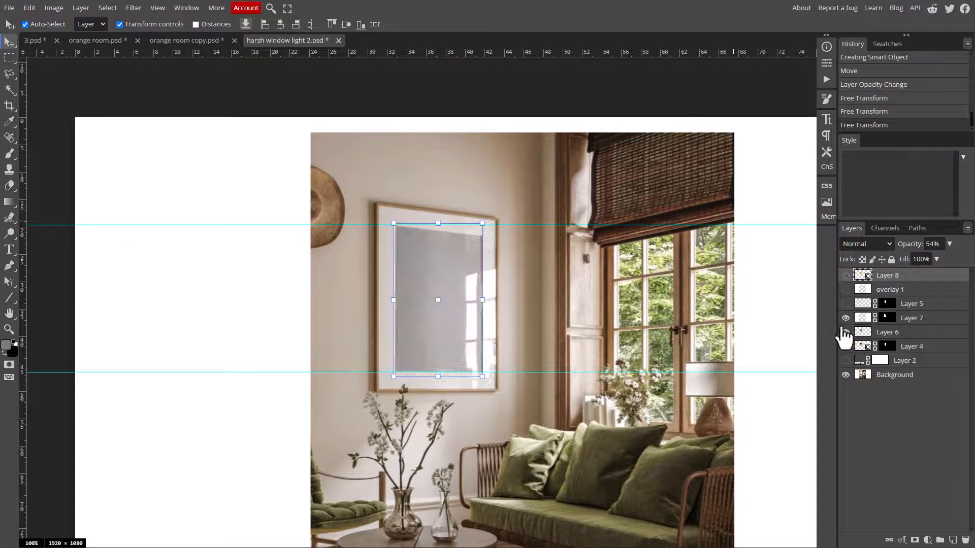
click(845, 332)
click(845, 332)
ctrl+click(863, 332)
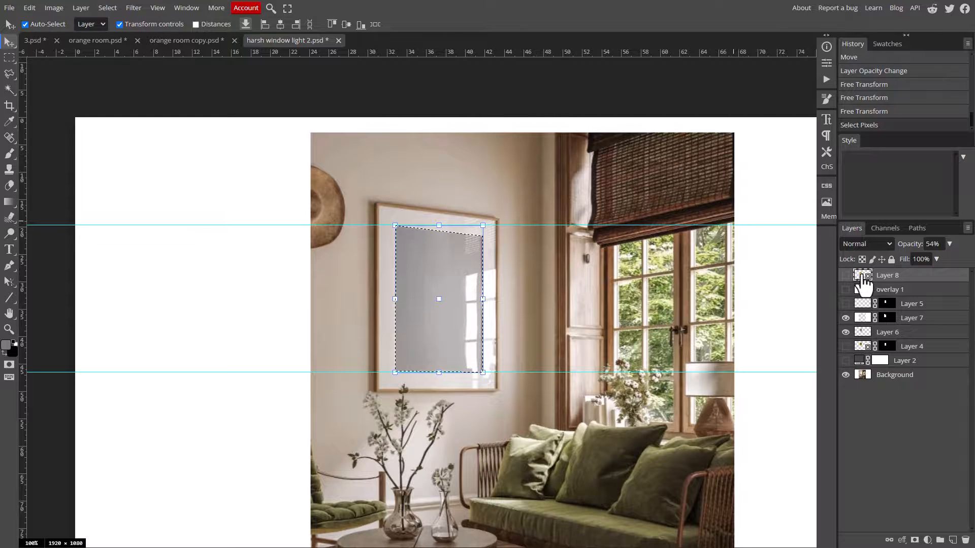
click(846, 275)
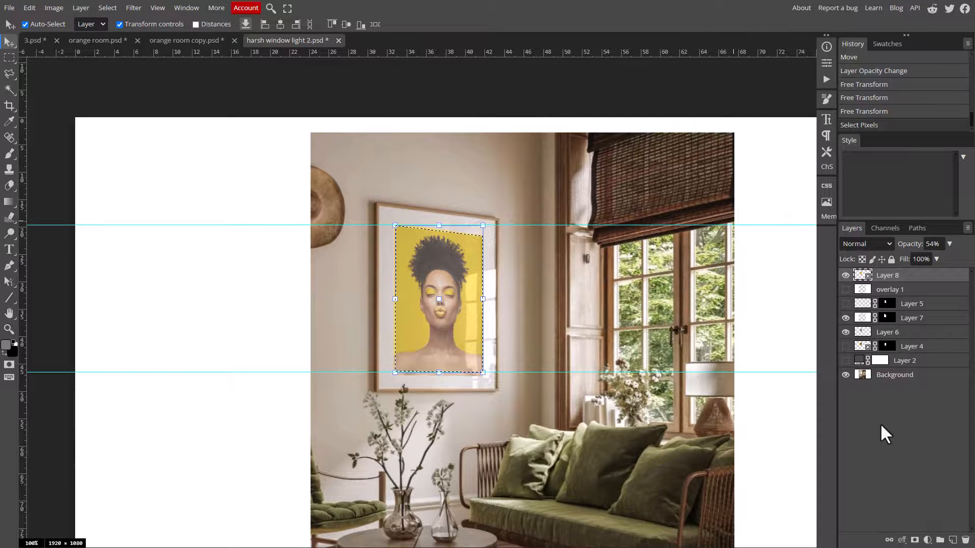
click(912, 538)
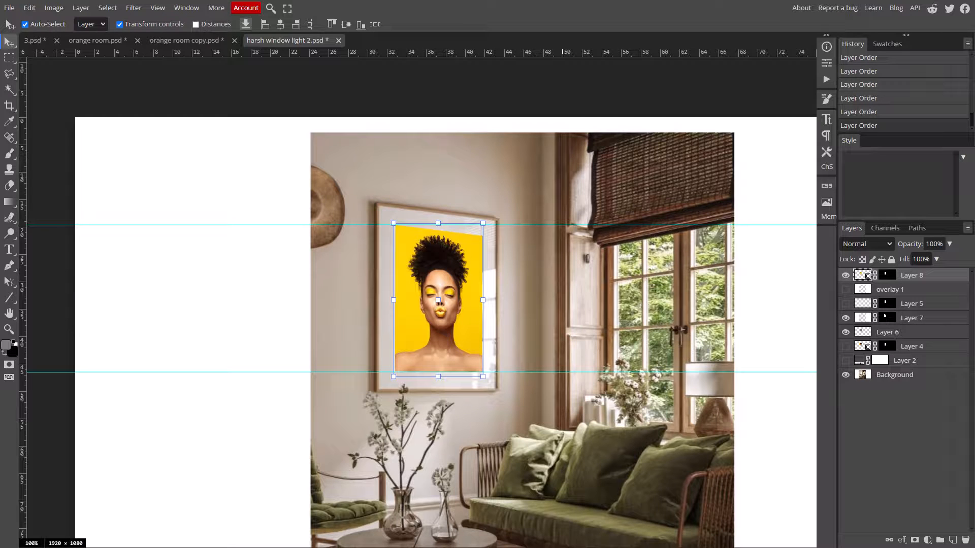
Move the reflection on Layer 7 above the portrait on Layer 8 in the layer stack.
click(929, 322)
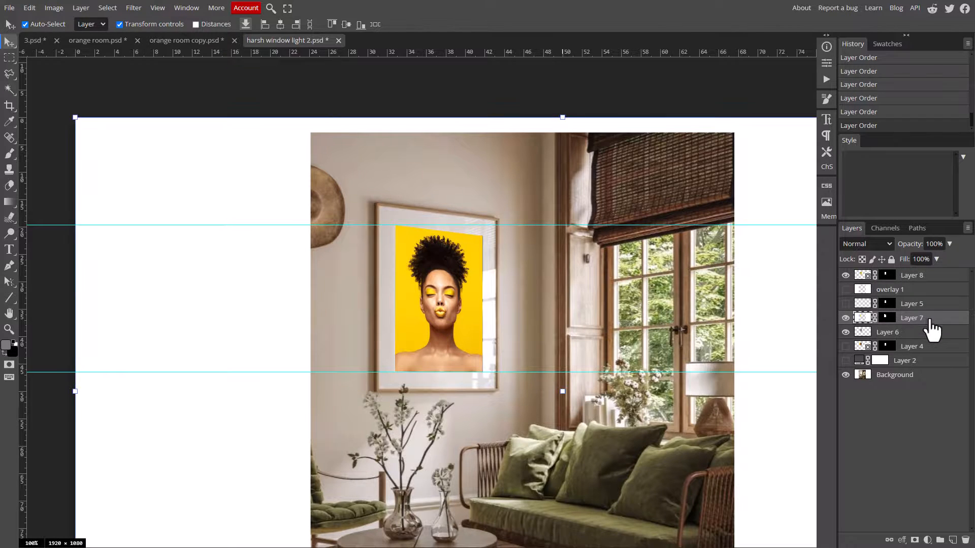
drag(930, 321, 925, 273)
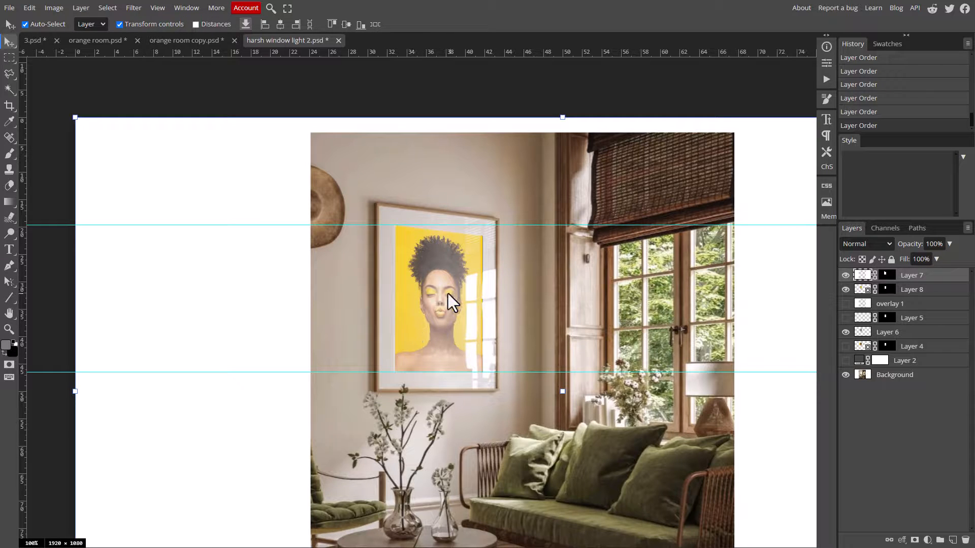
Try Layer 7's reflection at 56% opacity and return it to 100%.
click(948, 245)
drag(945, 259, 933, 254)
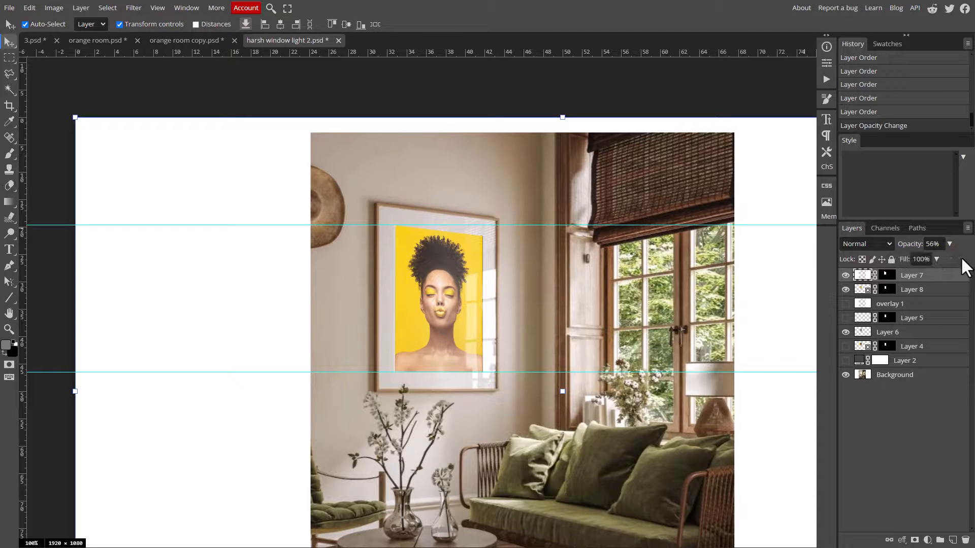
click(948, 248)
drag(942, 256, 958, 265)
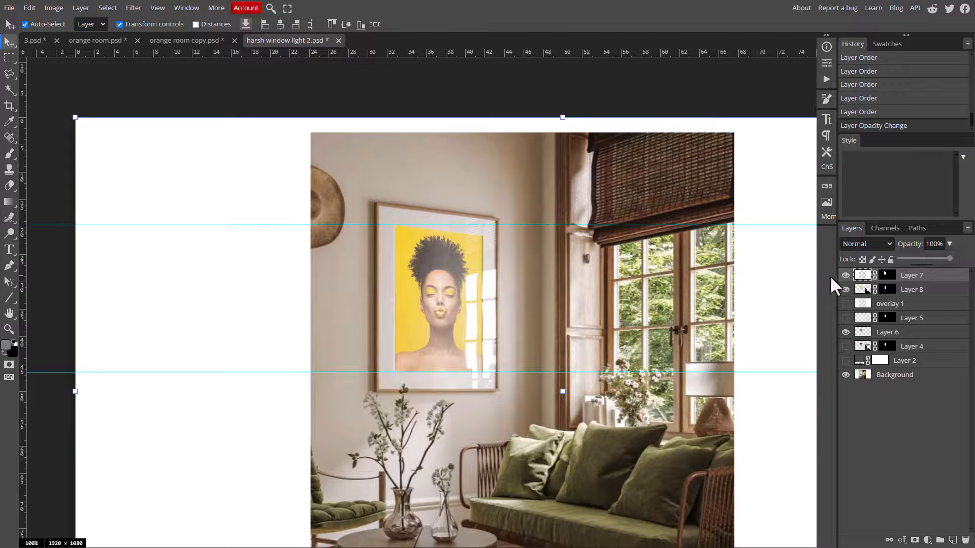
Move overlay 1 directly above Layer 8 to preview it in place of Layer 7, and hide it again in favour of Layer 7.
click(846, 275)
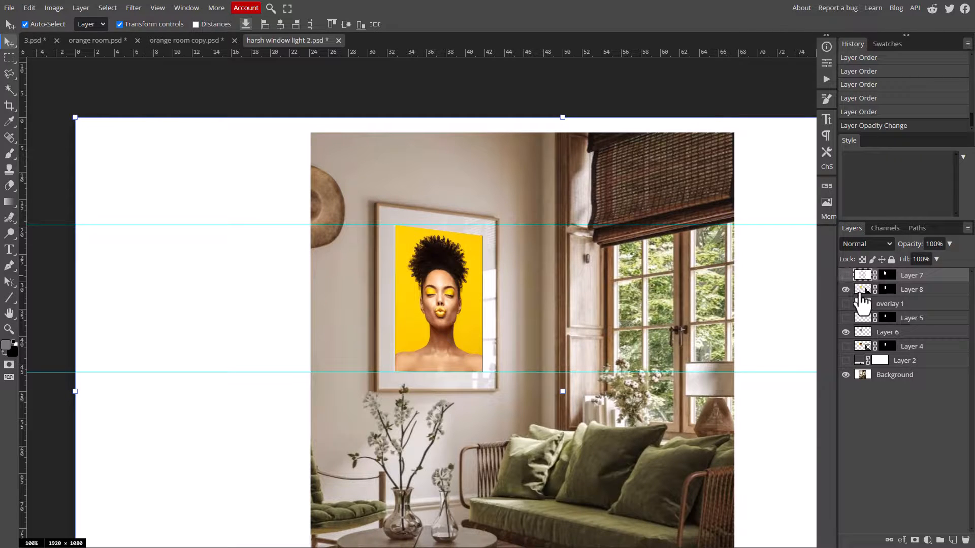
drag(862, 301, 907, 276)
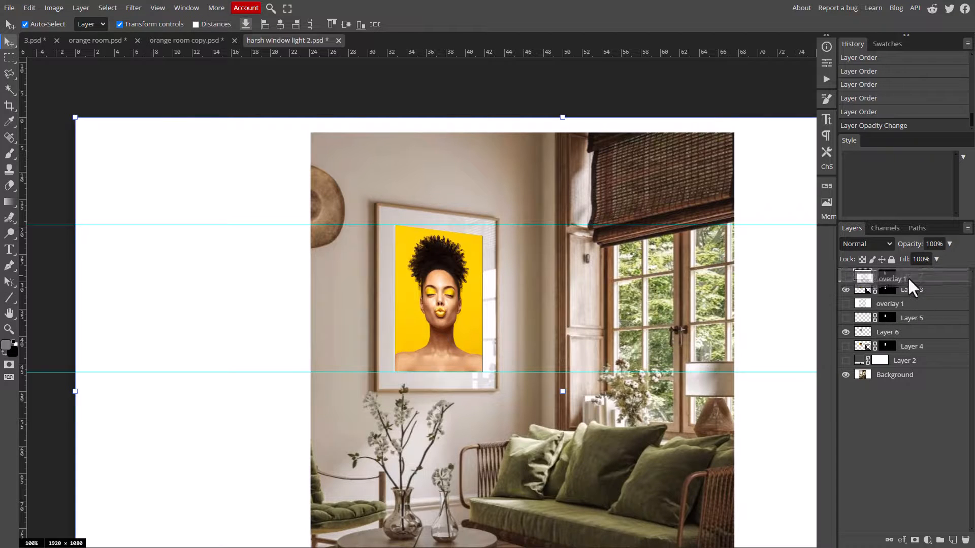
click(846, 289)
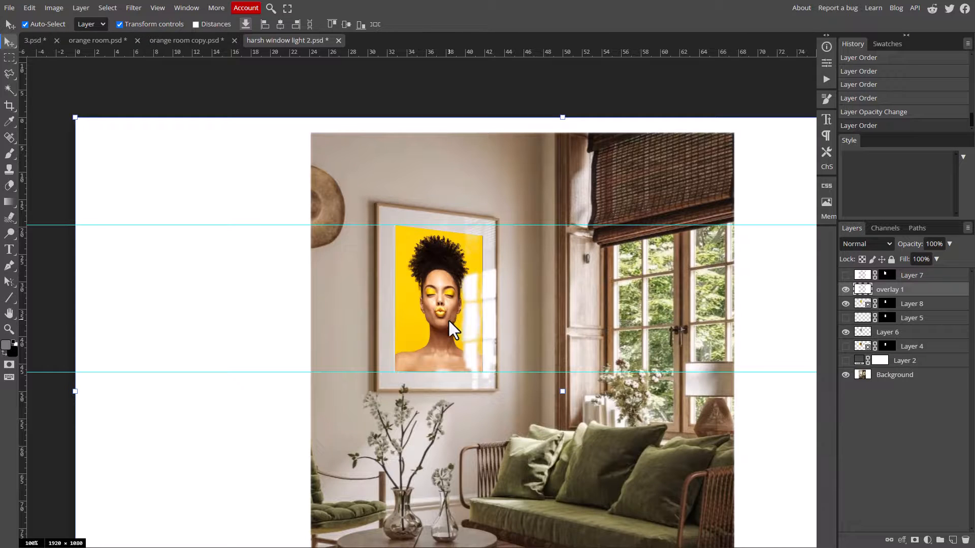
click(846, 290)
click(845, 275)
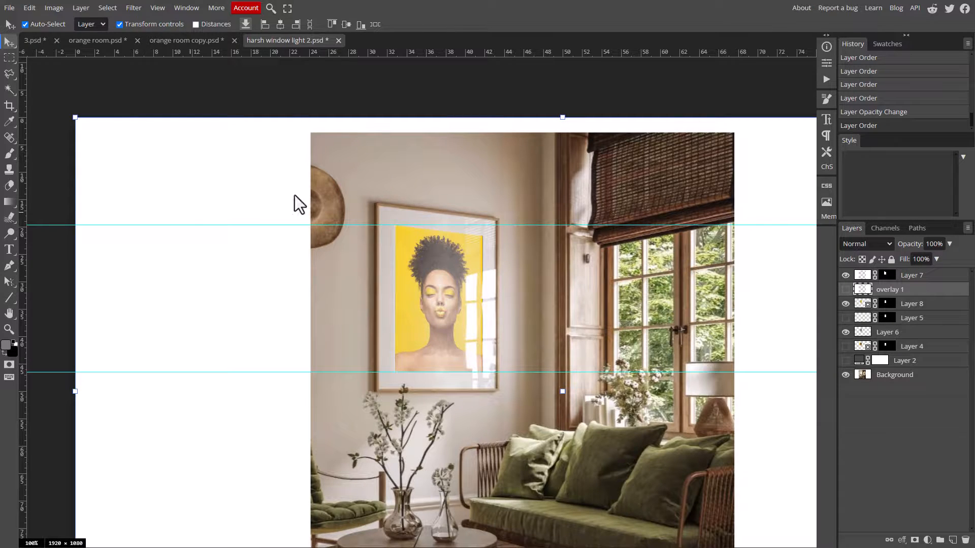
Set up the Eraser for Layer 7 in Brush mode with 0% hardness and 20% flow.
click(865, 277)
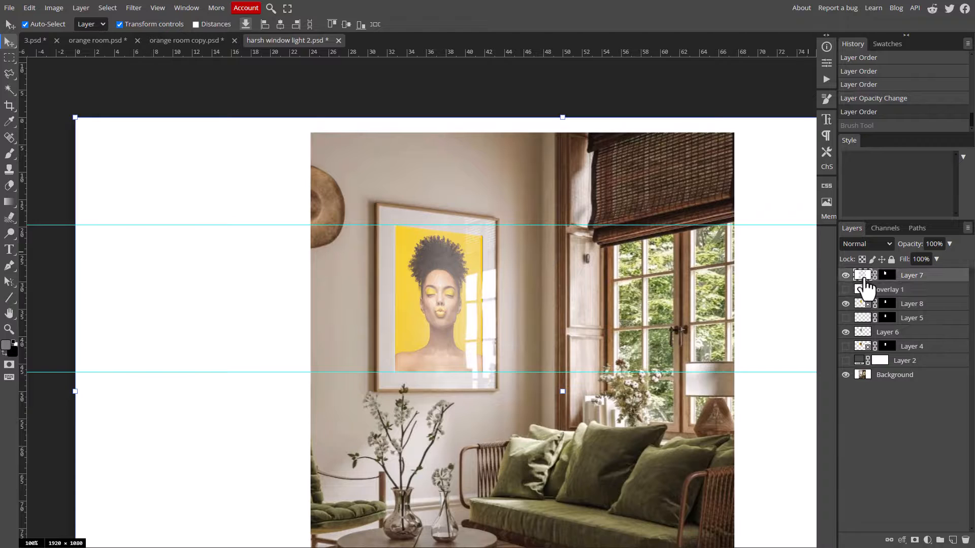
click(845, 277)
click(846, 277)
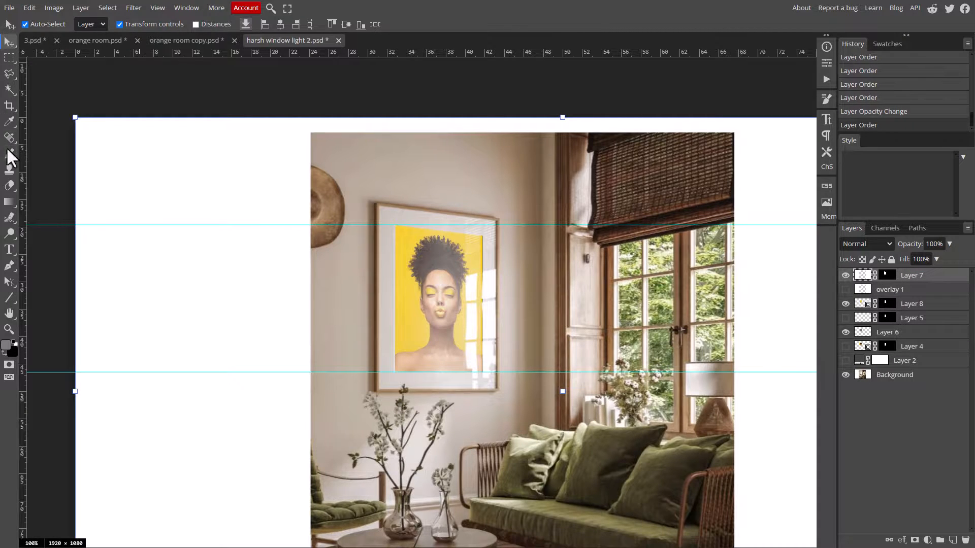
click(7, 184)
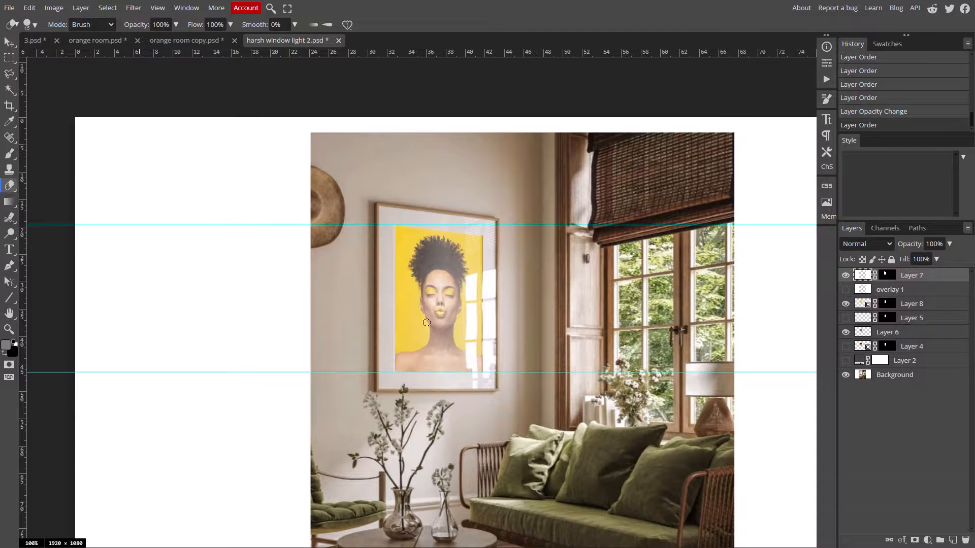
click(105, 26)
click(34, 24)
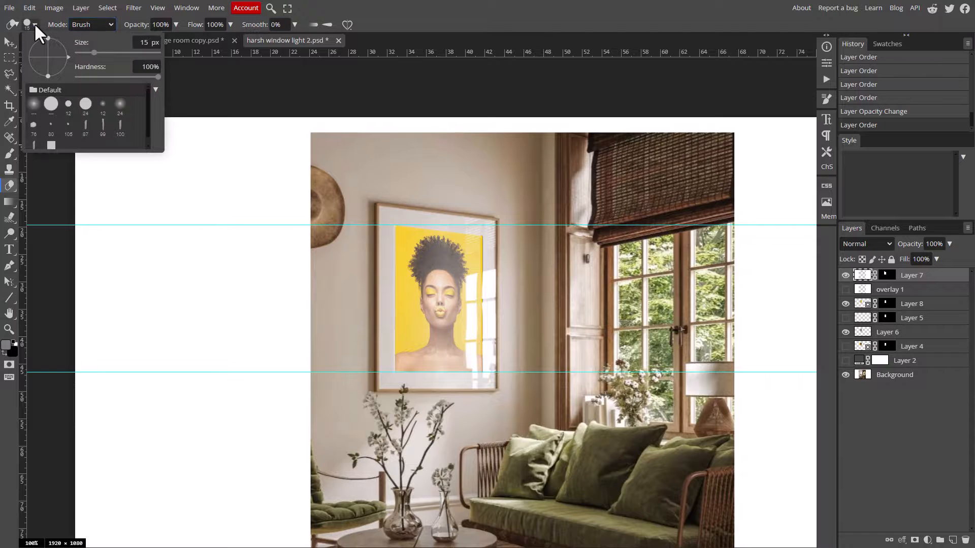
drag(157, 76, 17, 76)
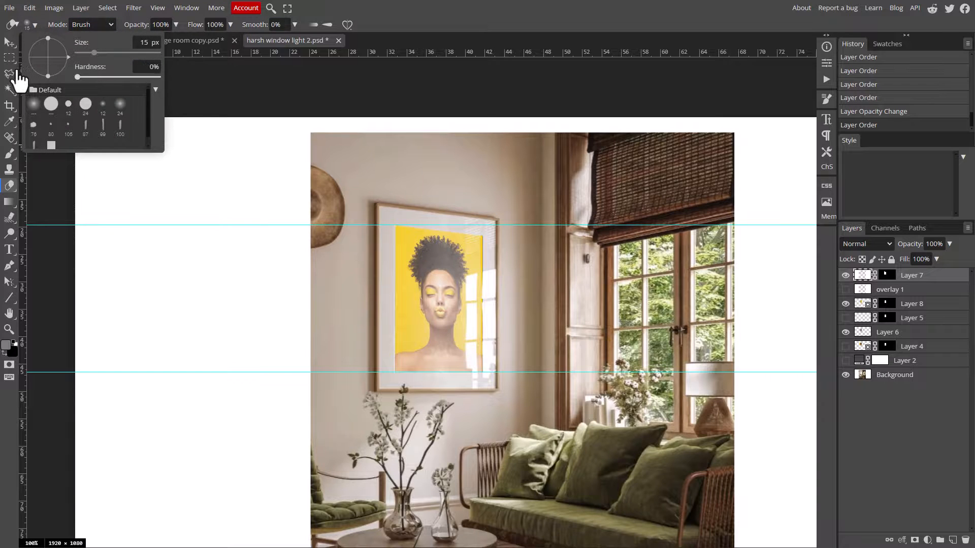
click(230, 24)
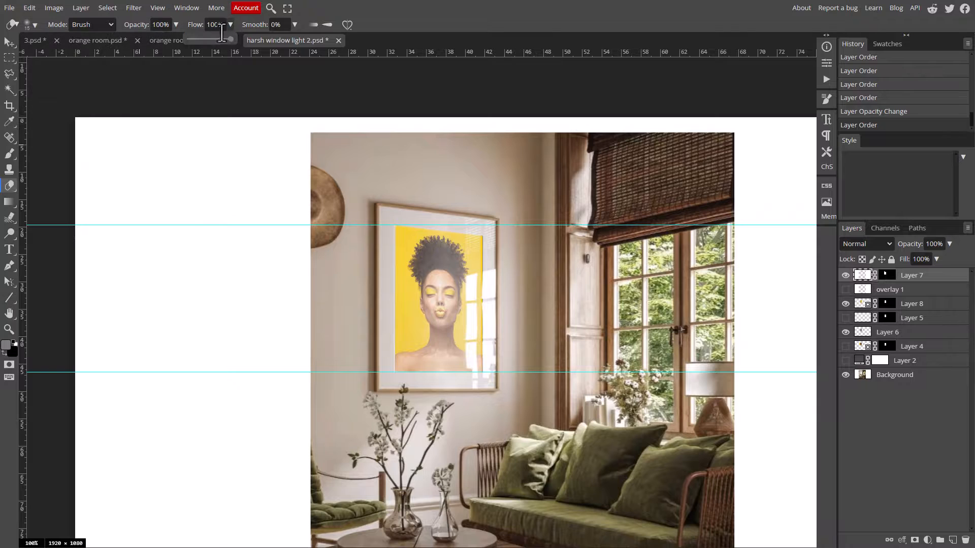
click(194, 40)
click(401, 108)
Erase Layer 7's haze over the woman's portrait with a large soft eraser, and compare the picture with and without the layer.
key(])
key(])
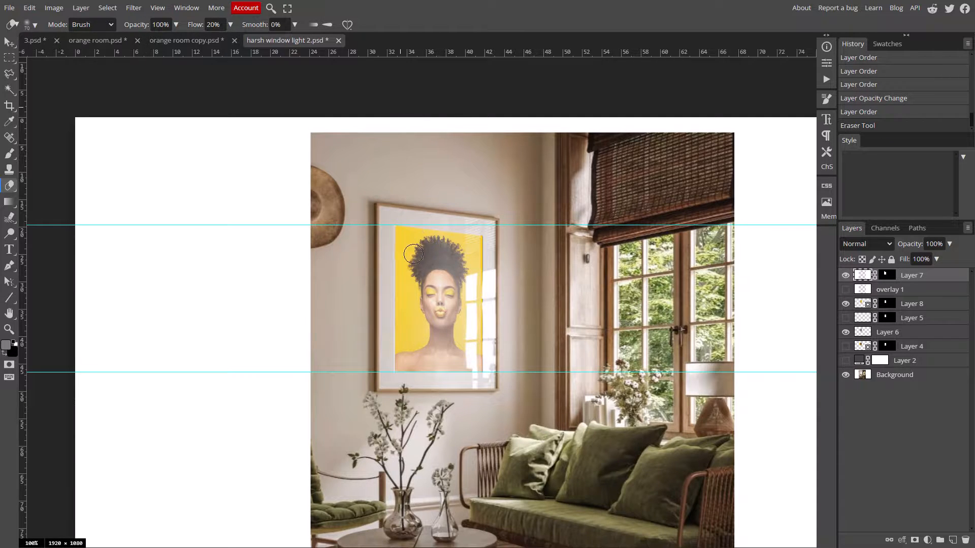
key(])
key(])
key(])
key(])
key(])
key(])
key(])
key(])
drag(404, 310, 400, 363)
mouse_move(417, 259)
mouse_down()
mouse_move(417, 319)
mouse_move(406, 321)
mouse_move(402, 353)
mouse_move(416, 298)
mouse_move(417, 312)
mouse_up()
key([)
key([)
key([)
drag(422, 349, 416, 342)
key([)
key([)
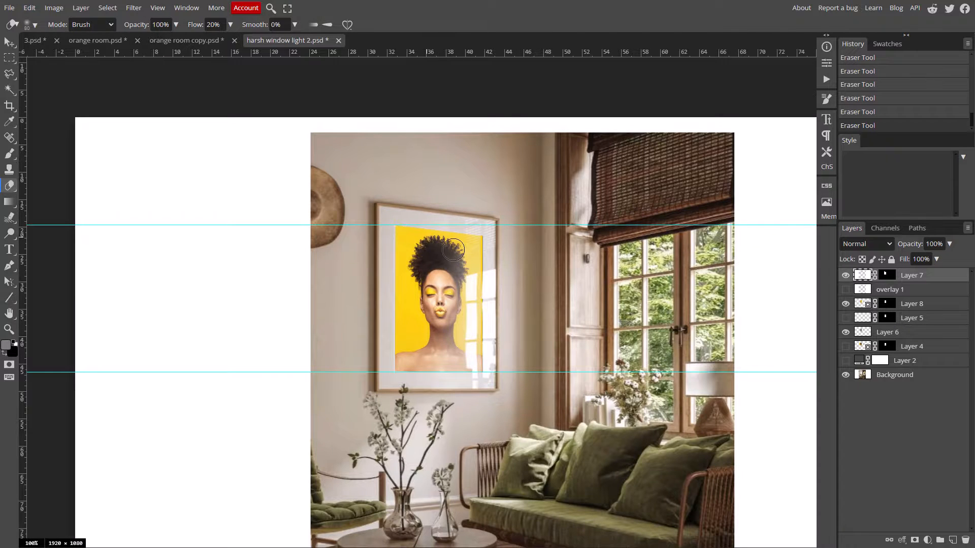
key(])
key(])
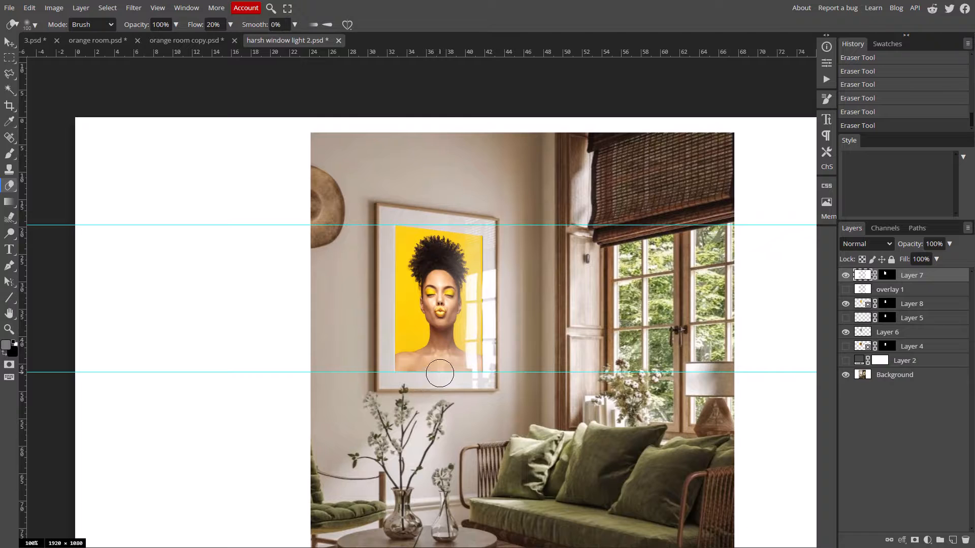
click(845, 275)
click(845, 276)
click(845, 275)
click(845, 275)
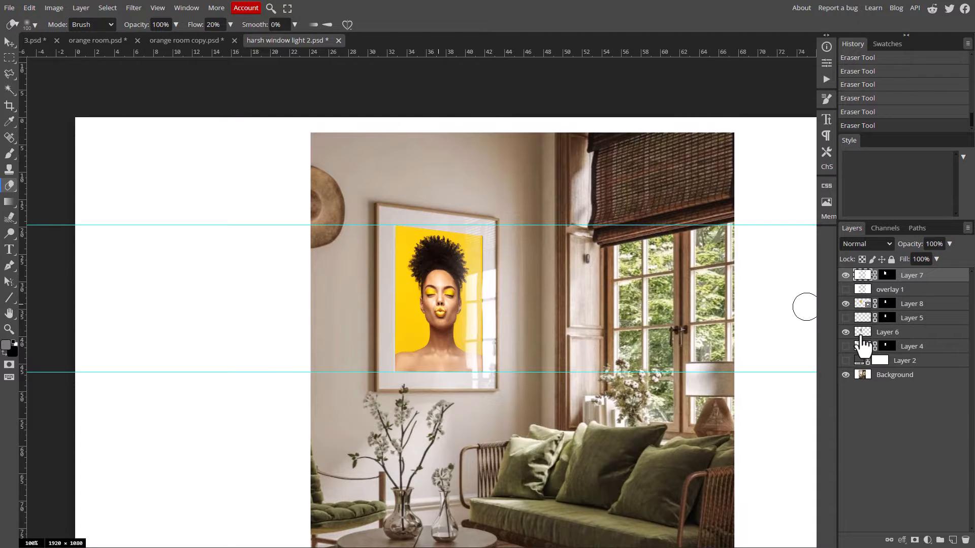
Open Layer 8's smart object and place AdobeStock_316580125 in it, scaled to about 30% with the man centred over the whole canvas.
click(862, 304)
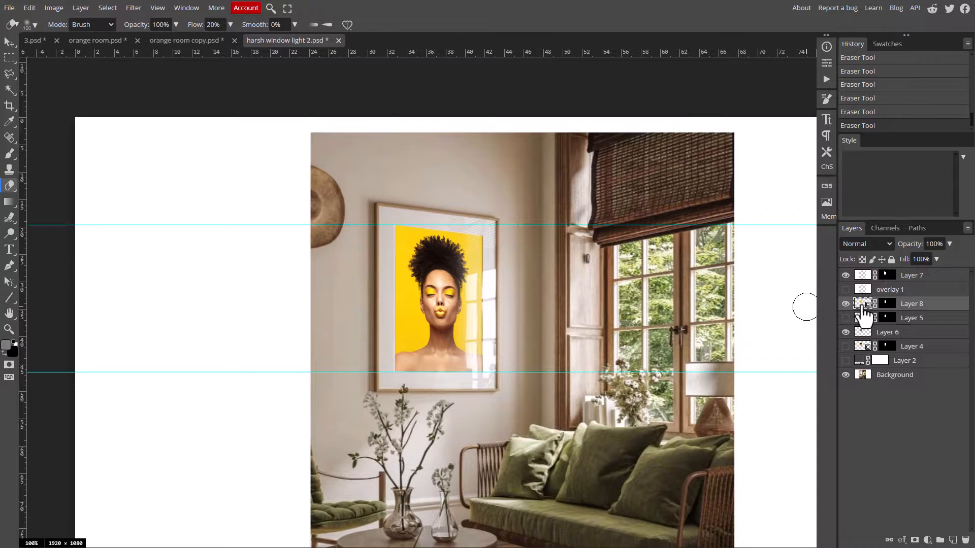
double_click(863, 304)
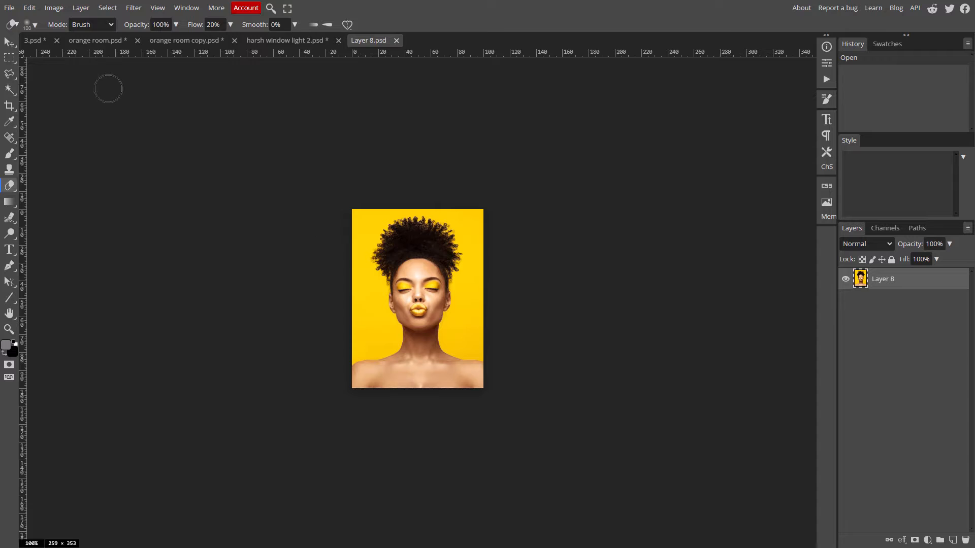
click(7, 8)
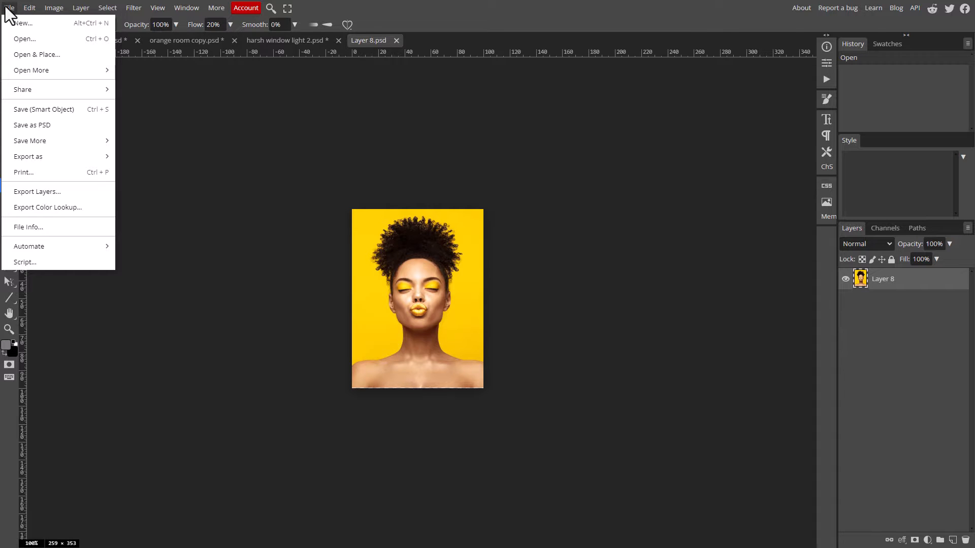
click(26, 57)
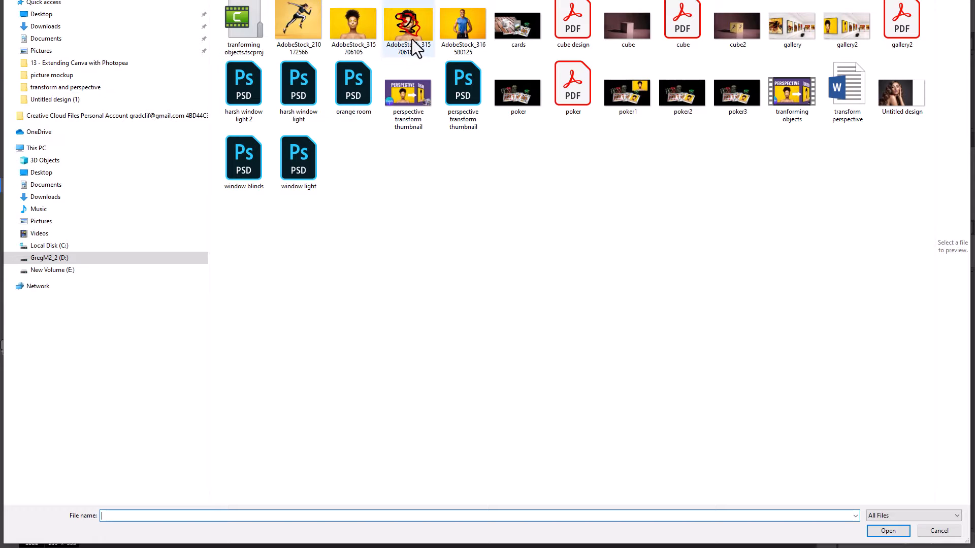
click(459, 29)
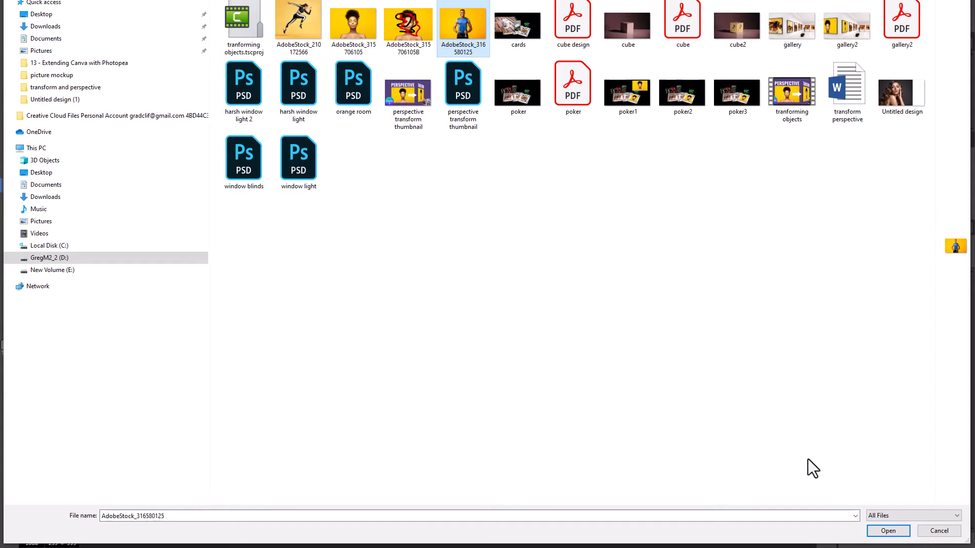
click(888, 530)
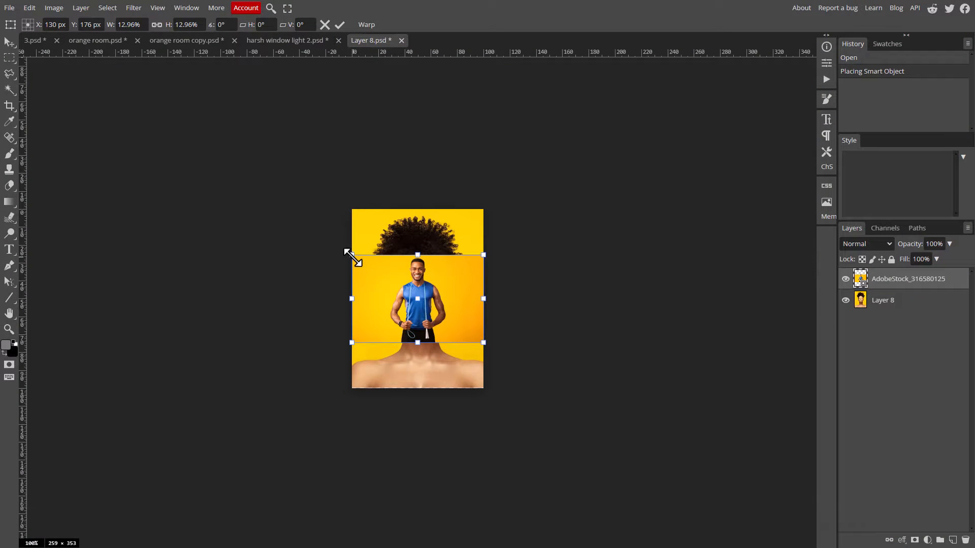
drag(353, 257, 188, 113)
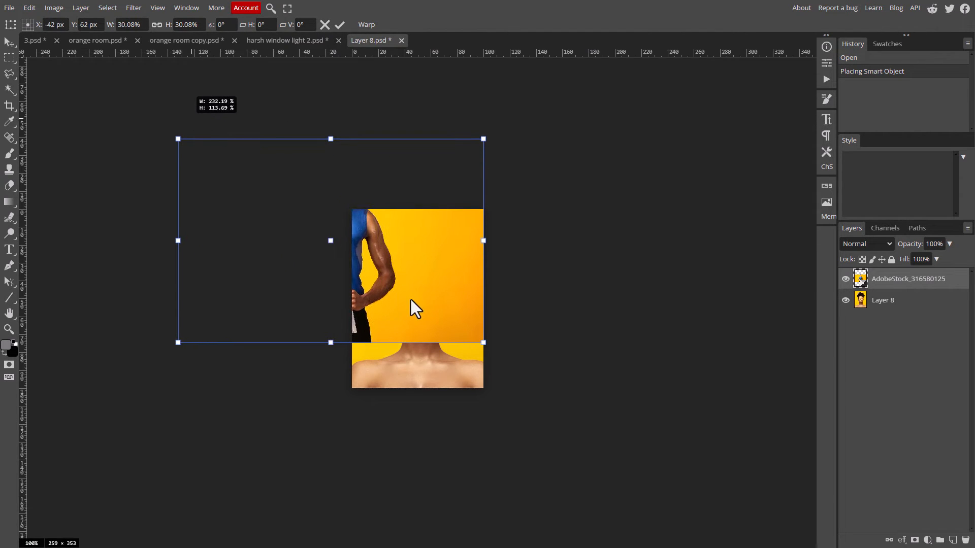
drag(411, 300, 492, 361)
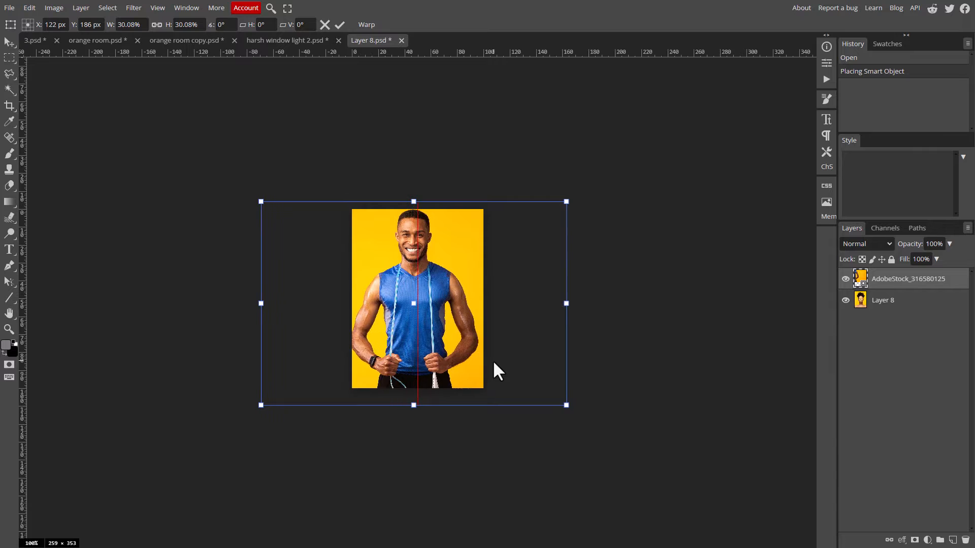
Save the edited smart object and return to harsh window light 2.psd to see the swapped picture in the frame.
click(9, 8)
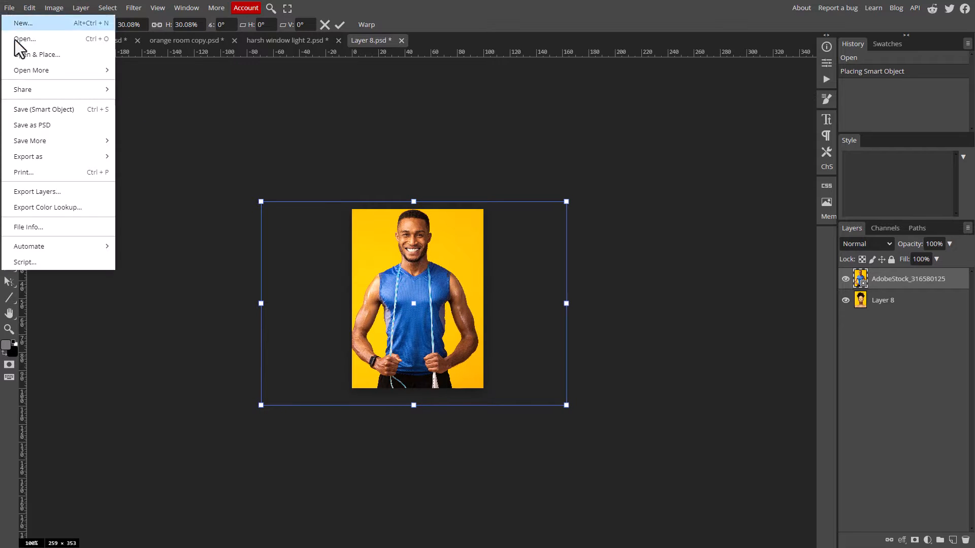
click(59, 109)
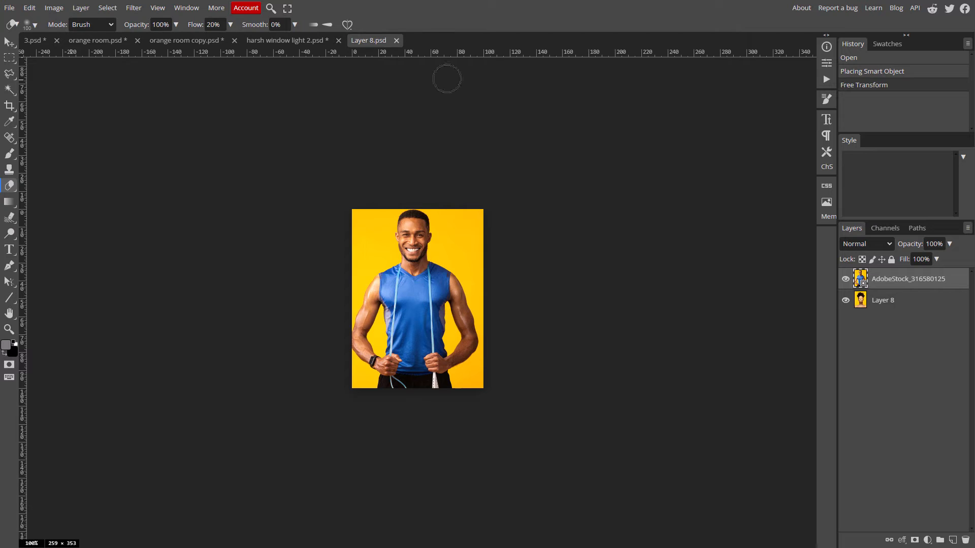
click(274, 41)
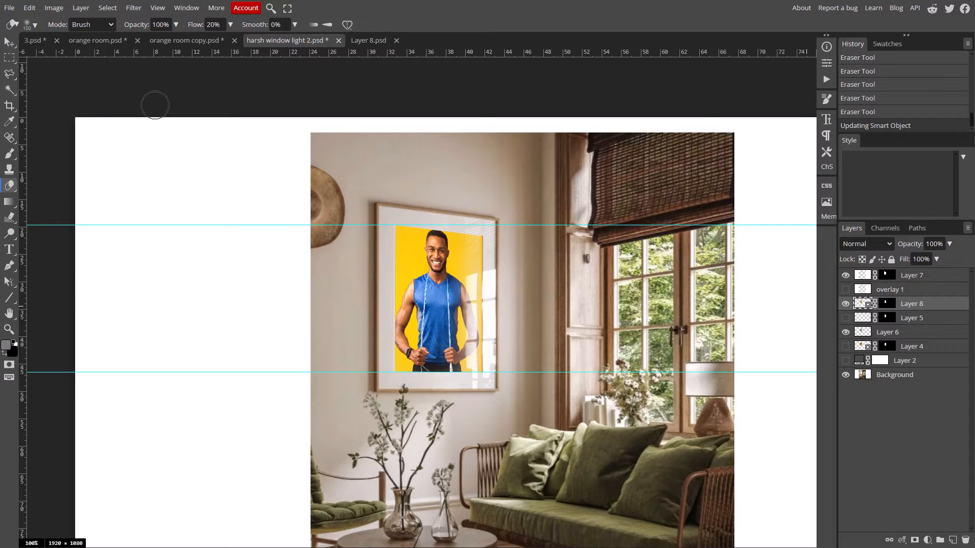
click(9, 7)
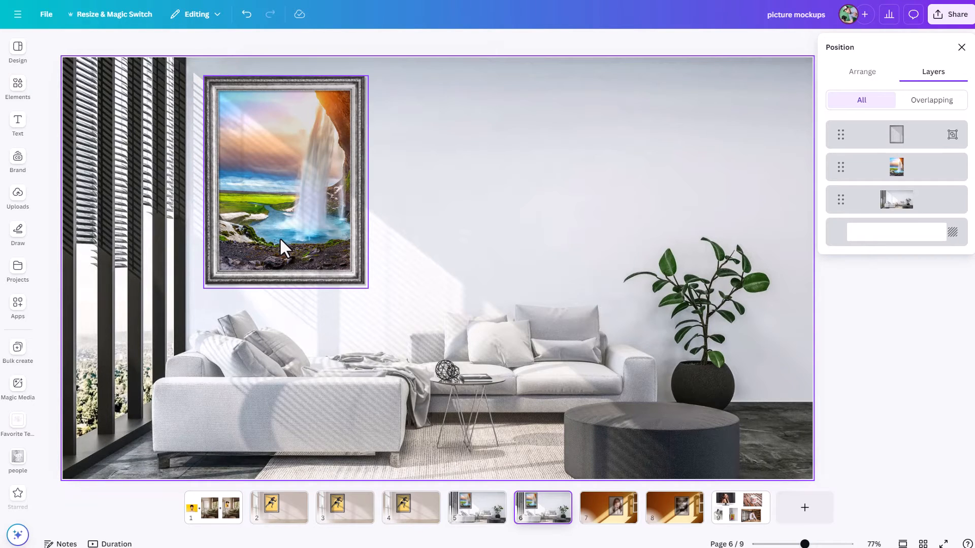
In Canva, on page 6, replace the framed waterfall photo with the curly-haired brunette model's photo and layer it behind the frame.
drag(919, 183, 911, 128)
click(17, 91)
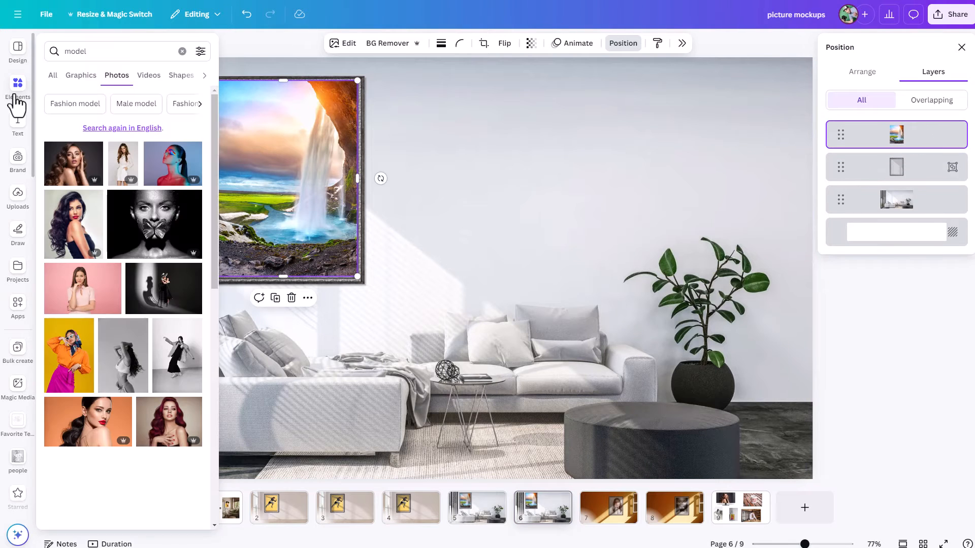
drag(76, 163, 385, 213)
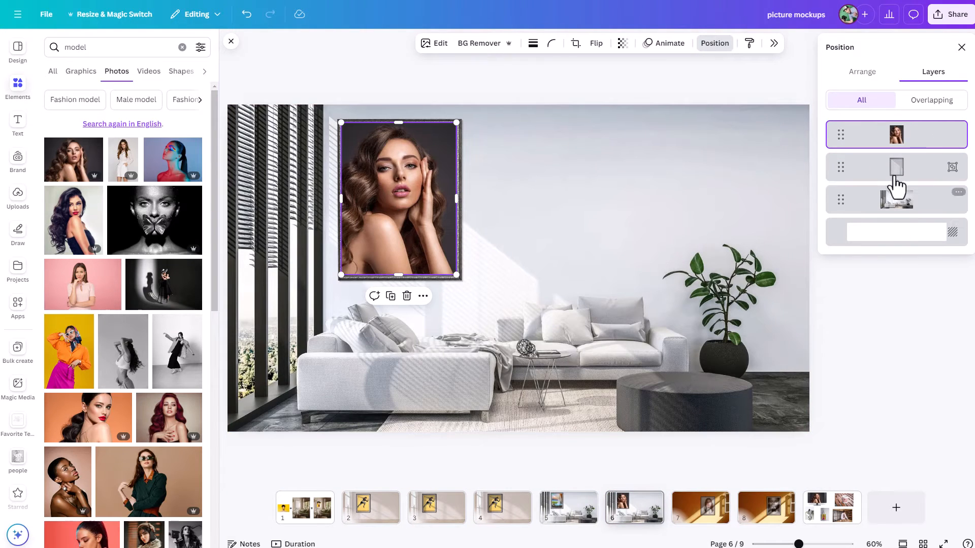
drag(899, 143, 894, 175)
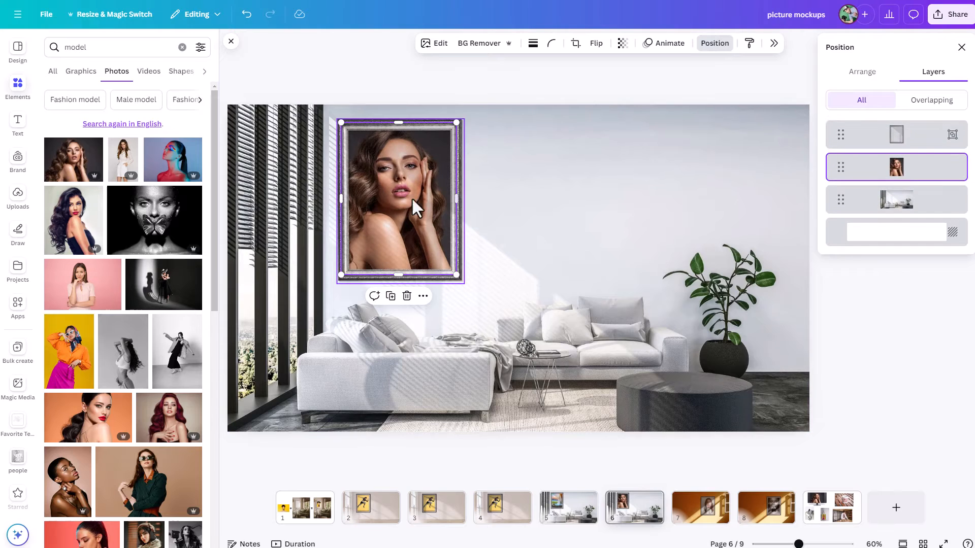
Look over the framed-picture mockups on pages 7, 4 and 1, and return to harsh window light 2.psd in Photopea.
click(697, 518)
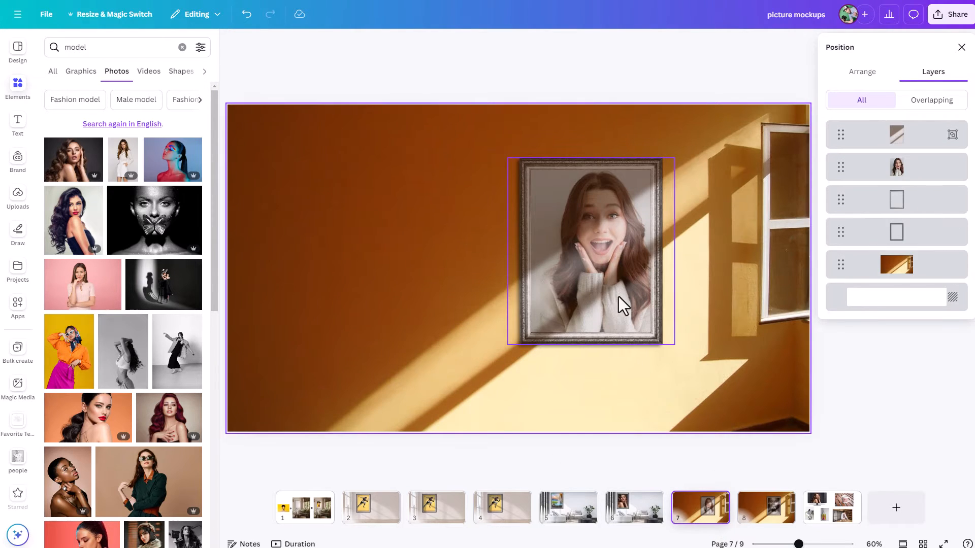
click(502, 509)
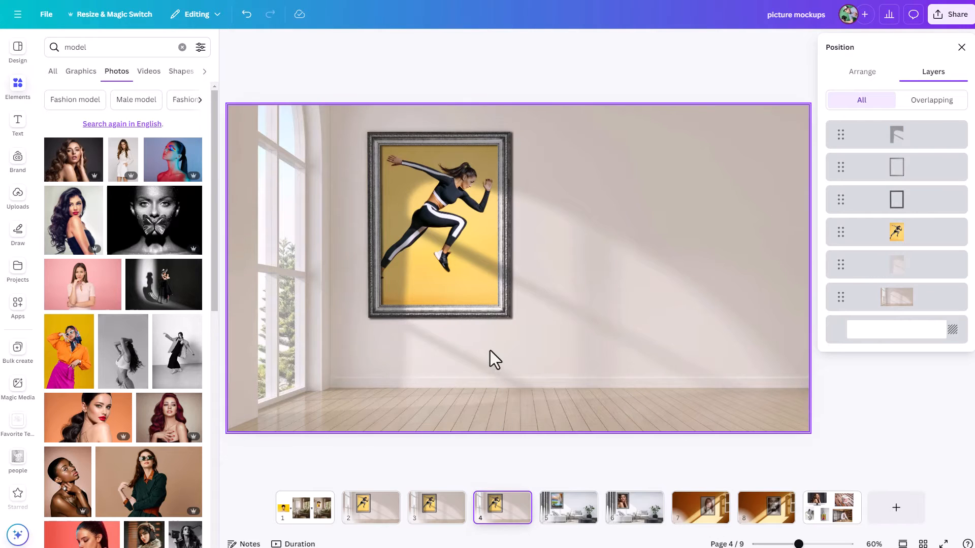
click(315, 515)
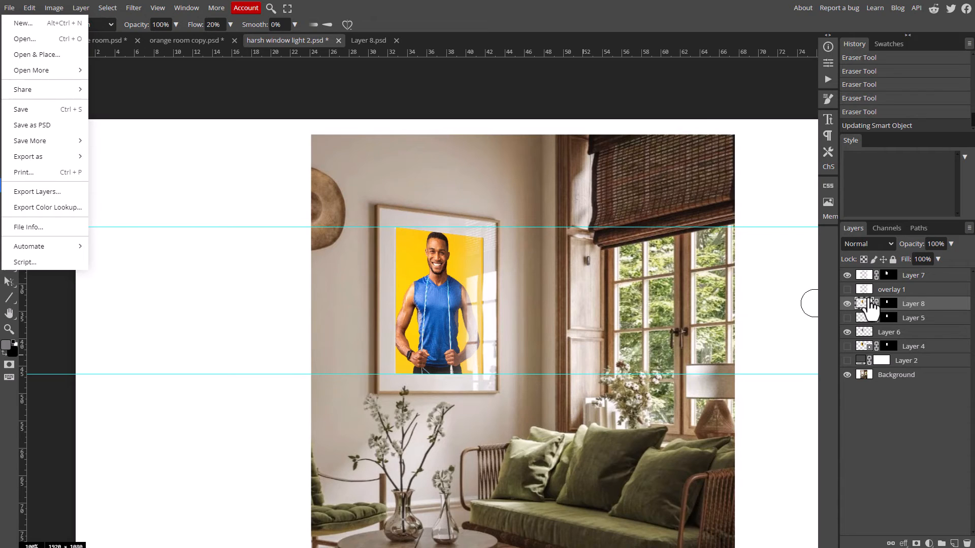
click(582, 95)
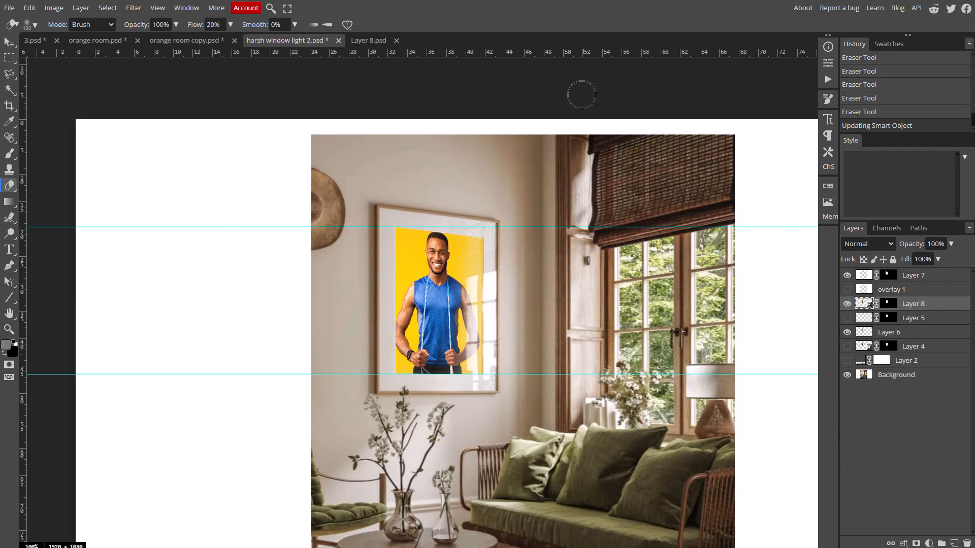